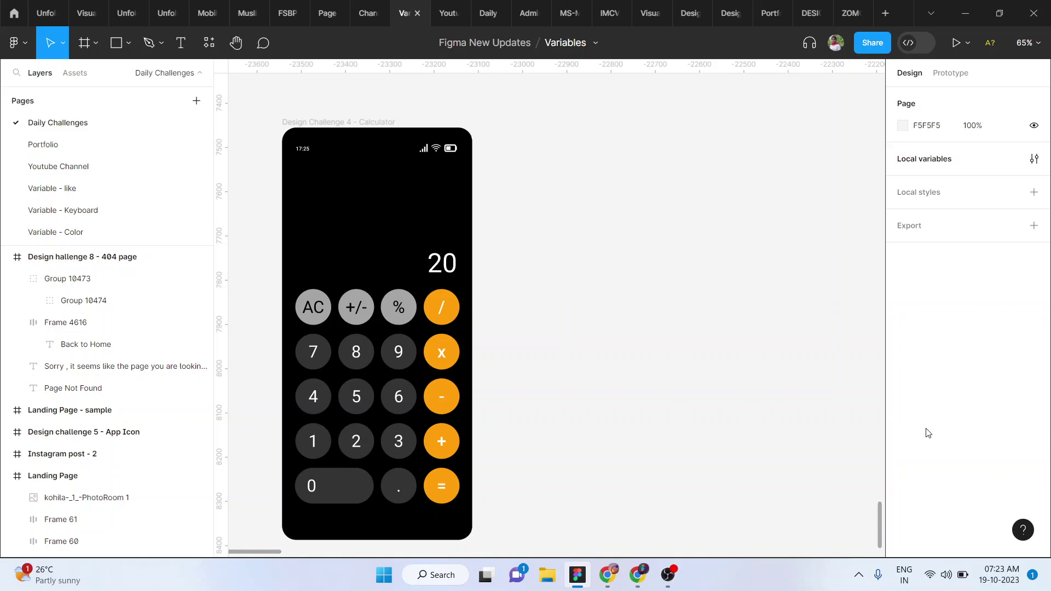
Step: Create an iPhone 14 & 15 Pro Max frame and align it beside the existing calculator frame
{"action": "key", "text": "f"}
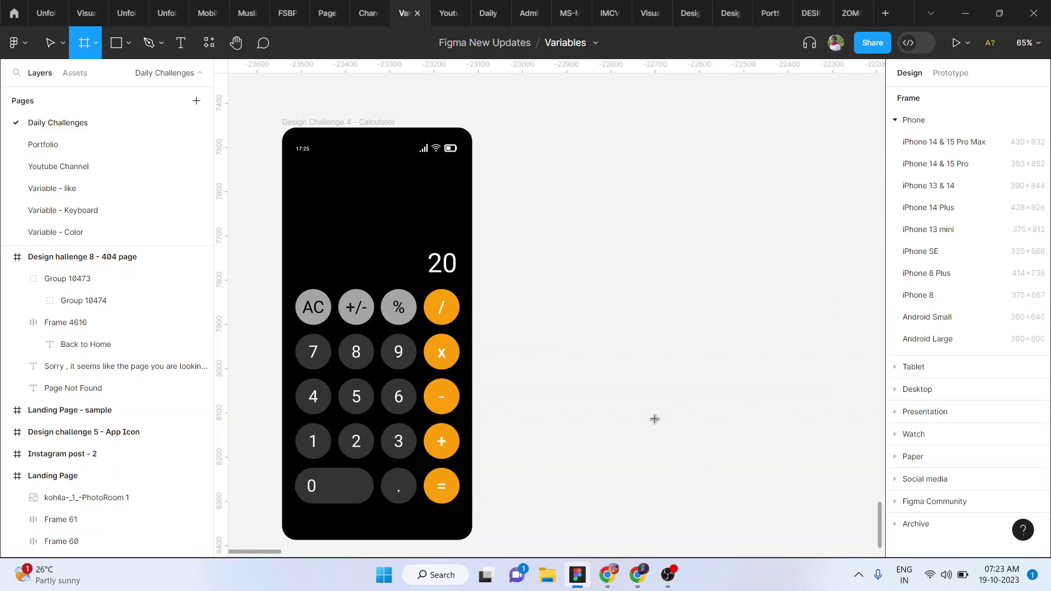
{"action": "left_click", "coordinate": [958, 143]}
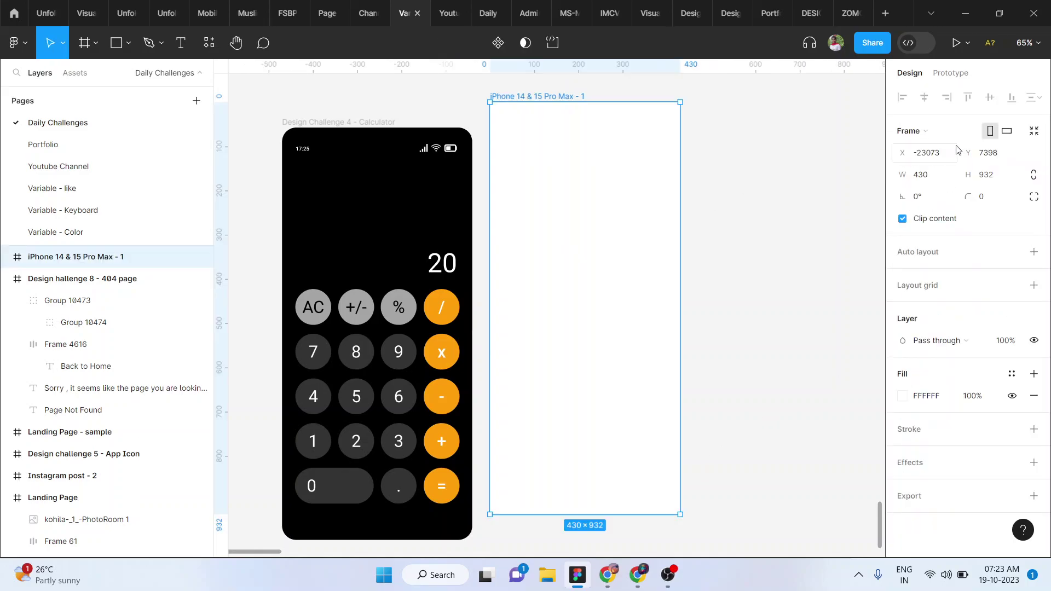
{"action": "key", "text": "alt"}
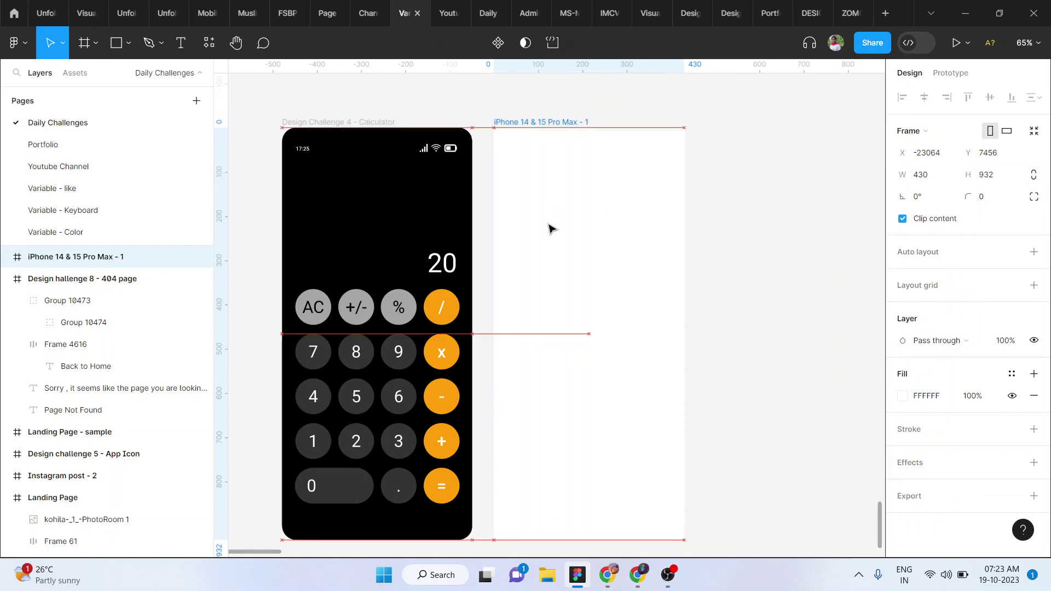
Step: Fill the new phone frame with black sampled from the calculator background and round its corners to 41
{"action": "key", "text": "i"}
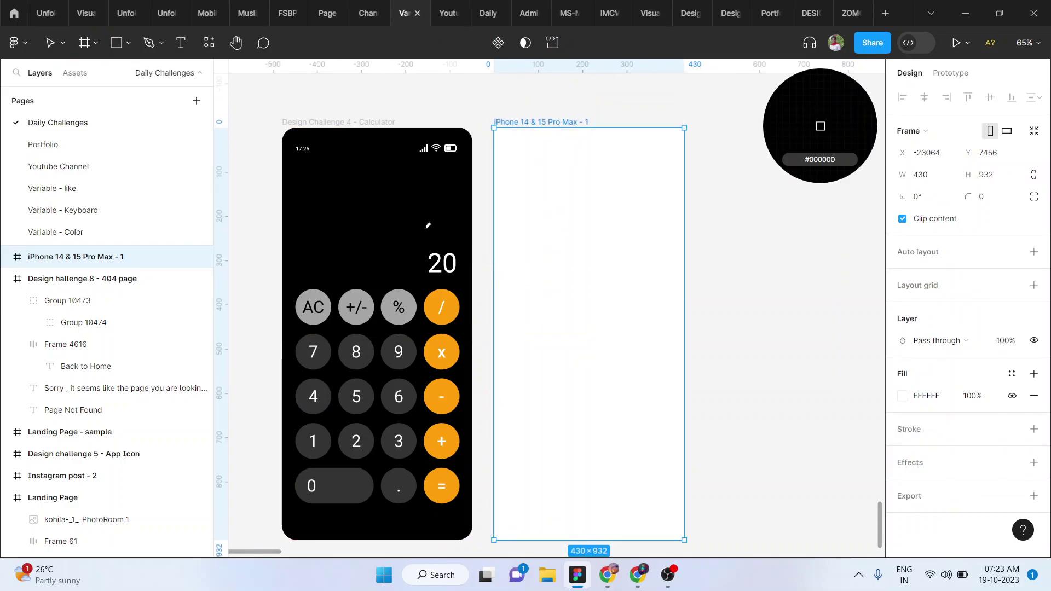
{"action": "left_click", "coordinate": [425, 228]}
{"action": "left_click_drag", "start_coordinate": [968, 196], "coordinate": [492, 202]}
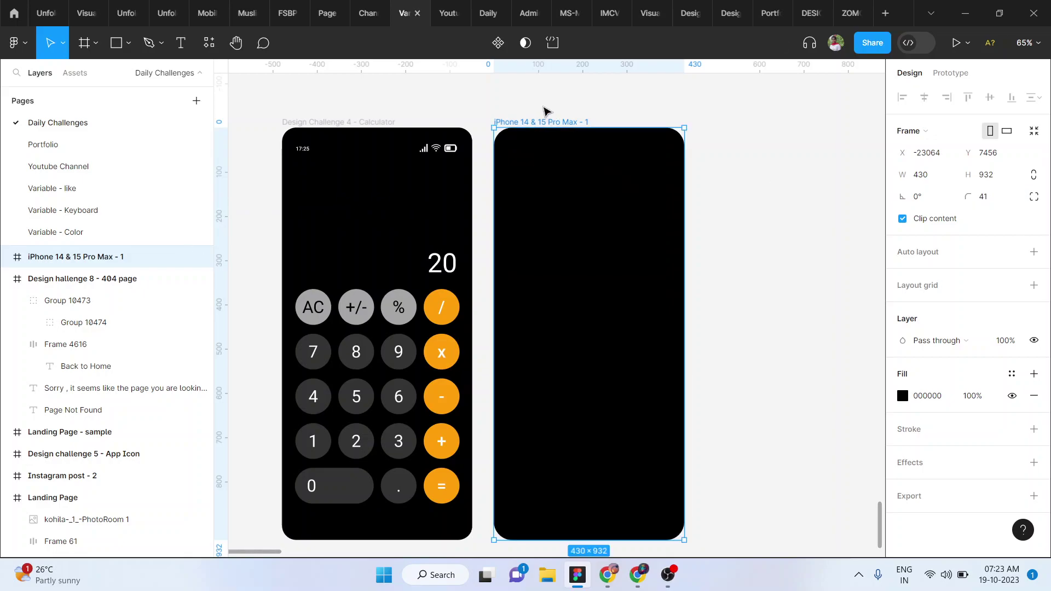
Step: Rename the new phone frame to "Design challenge - calculator"
{"action": "double_click", "coordinate": [554, 124]}
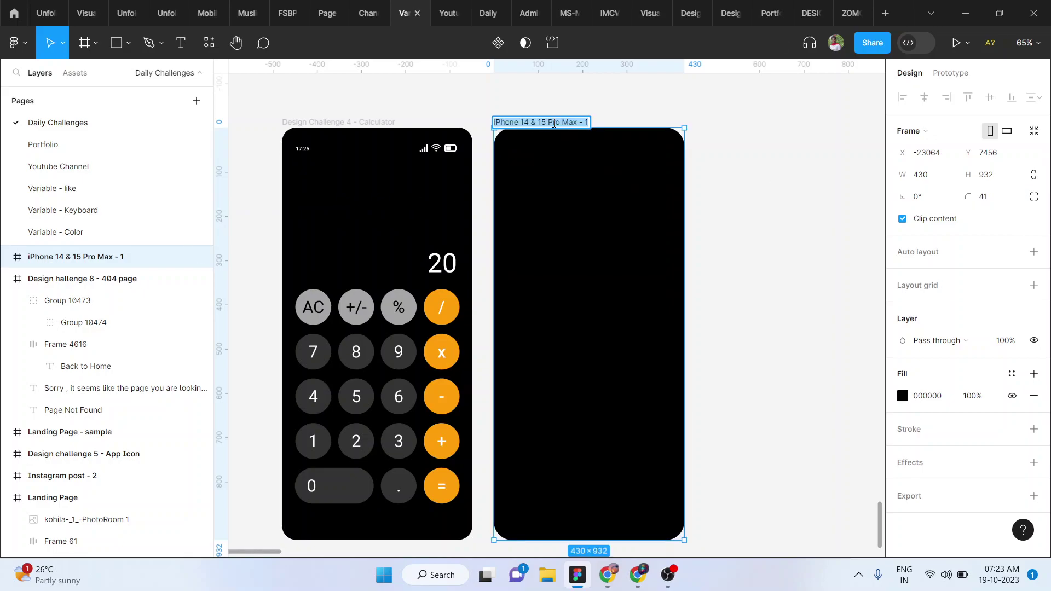
{"action": "type", "text": "Design c"}
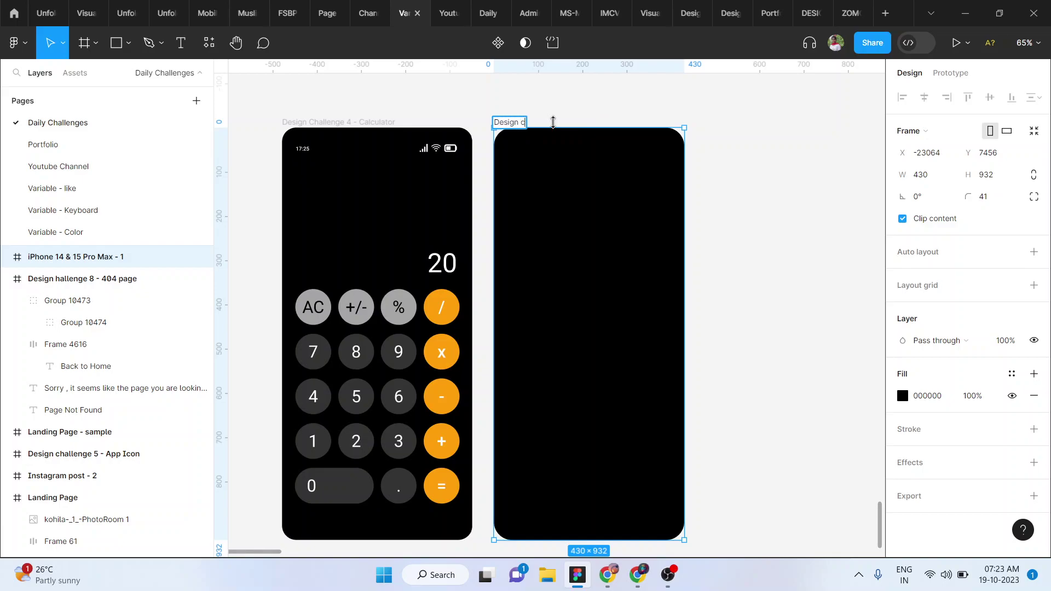
{"action": "type", "text": "hallenge - cal"}
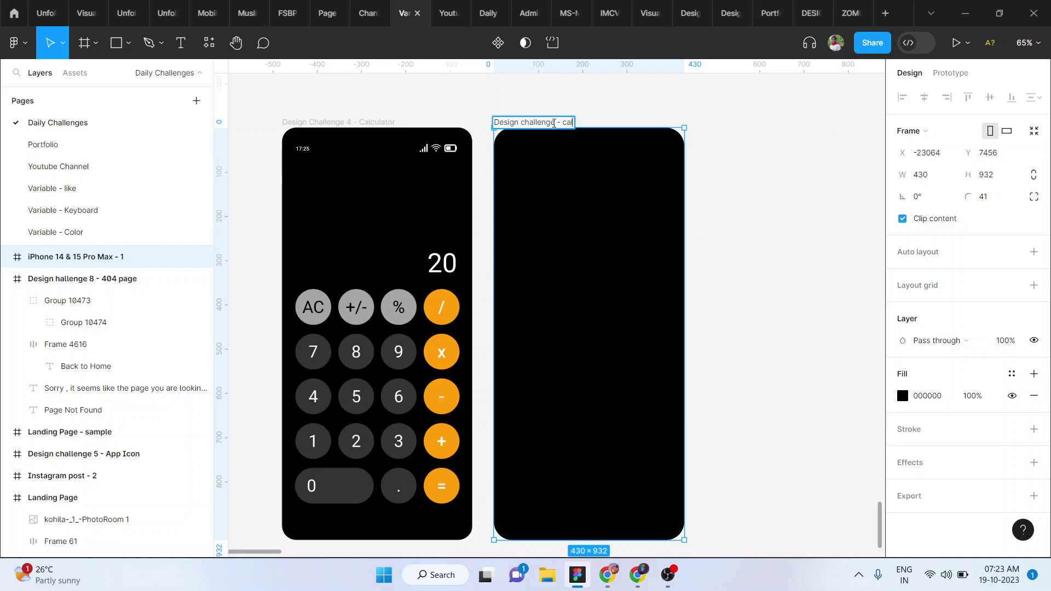
{"action": "type", "text": "culator"}
{"action": "key", "text": "Return"}
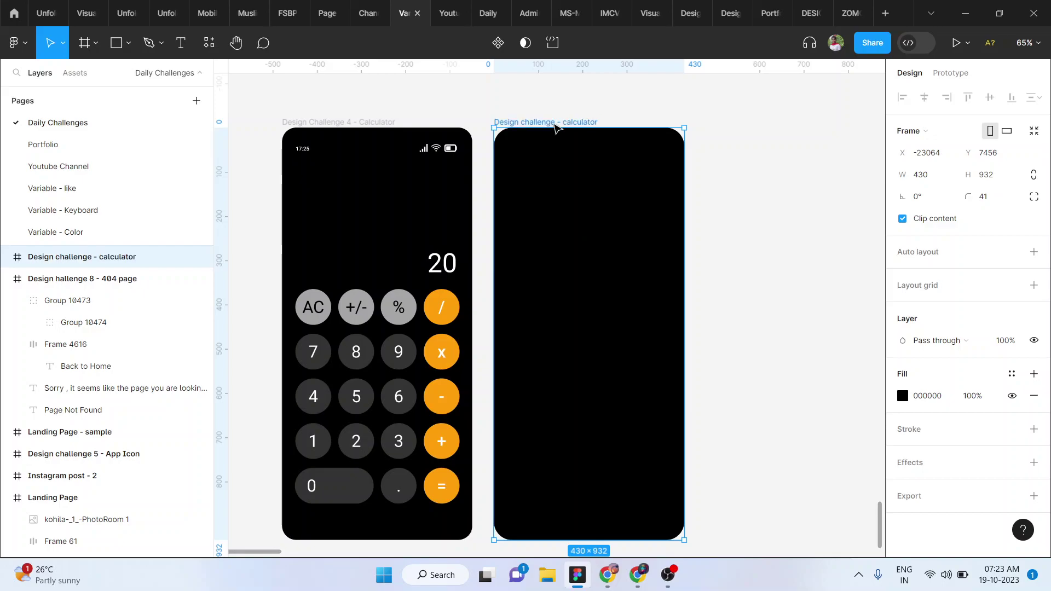
{"action": "left_click", "coordinate": [765, 246]}
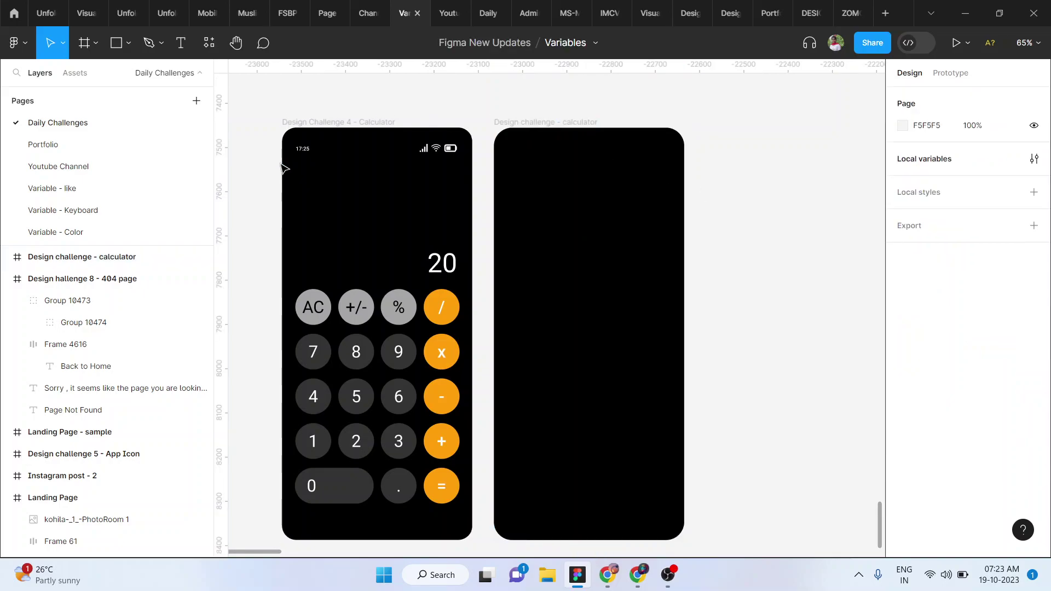
Step: Copy the status bar group from the existing calculator into the new frame and center it horizontally
{"action": "left_click", "coordinate": [451, 154]}
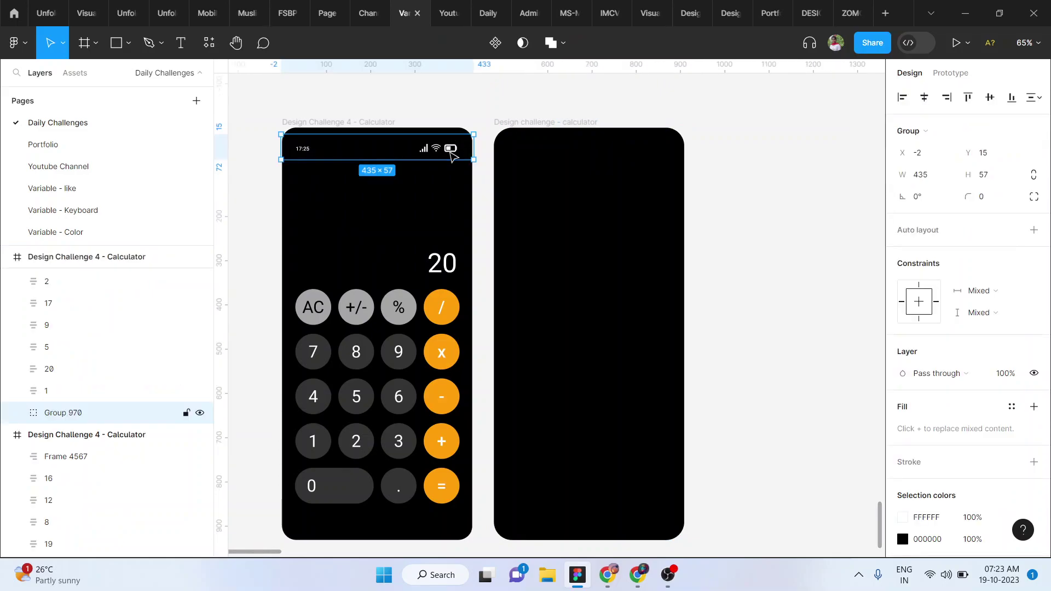
{"action": "left_click_drag", "start_coordinate": [432, 159], "coordinate": [629, 151]}
{"action": "left_click", "coordinate": [925, 98]}
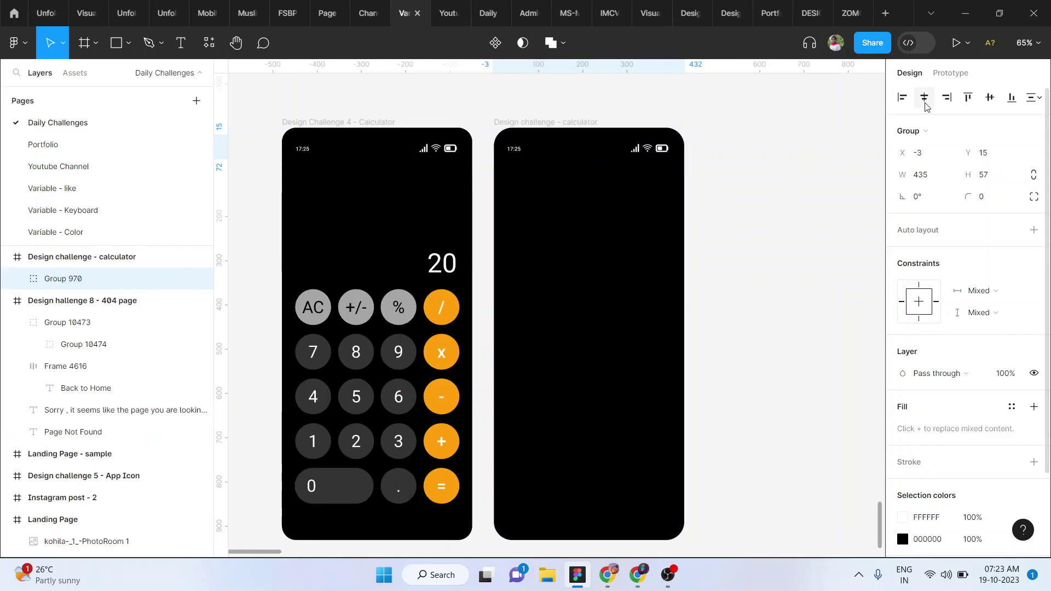
{"action": "left_click", "coordinate": [751, 322]}
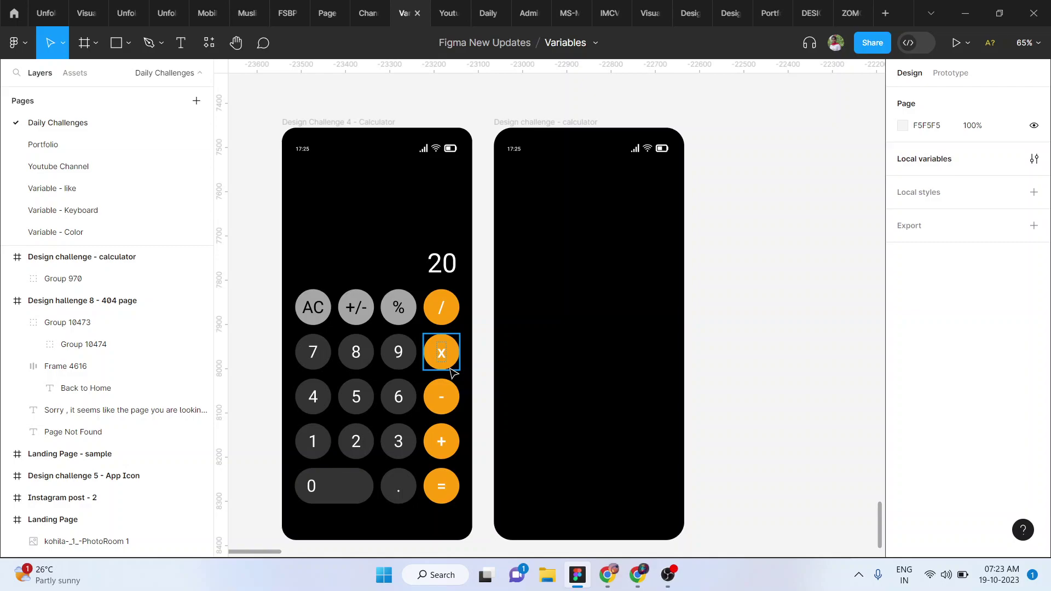
Step: Copy the digit 3 text from the existing calculator's key into the lower half of the new frame
{"action": "left_click", "coordinate": [401, 446]}
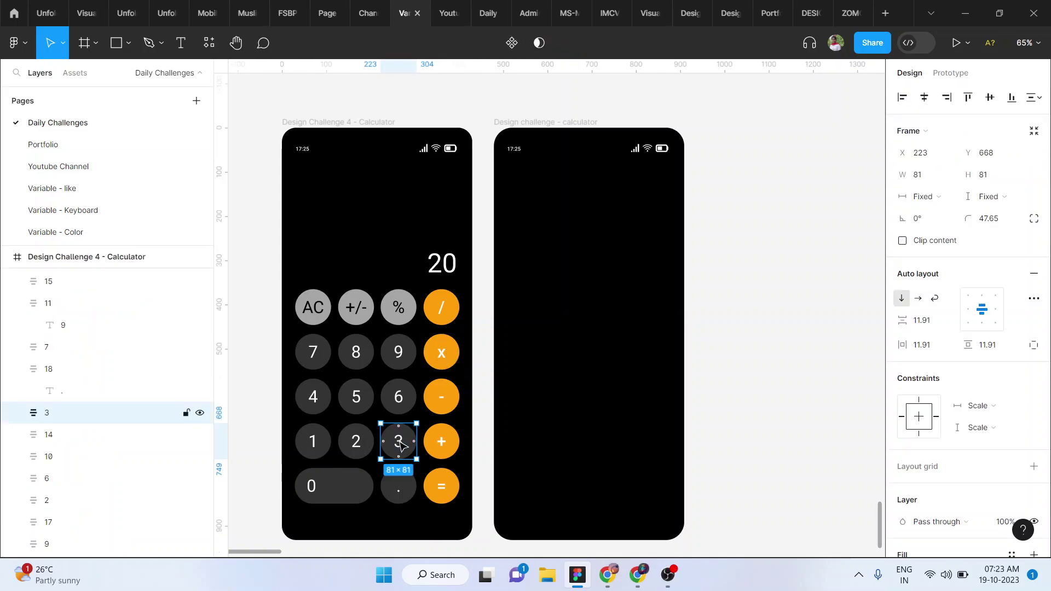
{"action": "double_click", "coordinate": [401, 444]}
{"action": "left_click", "coordinate": [486, 432]}
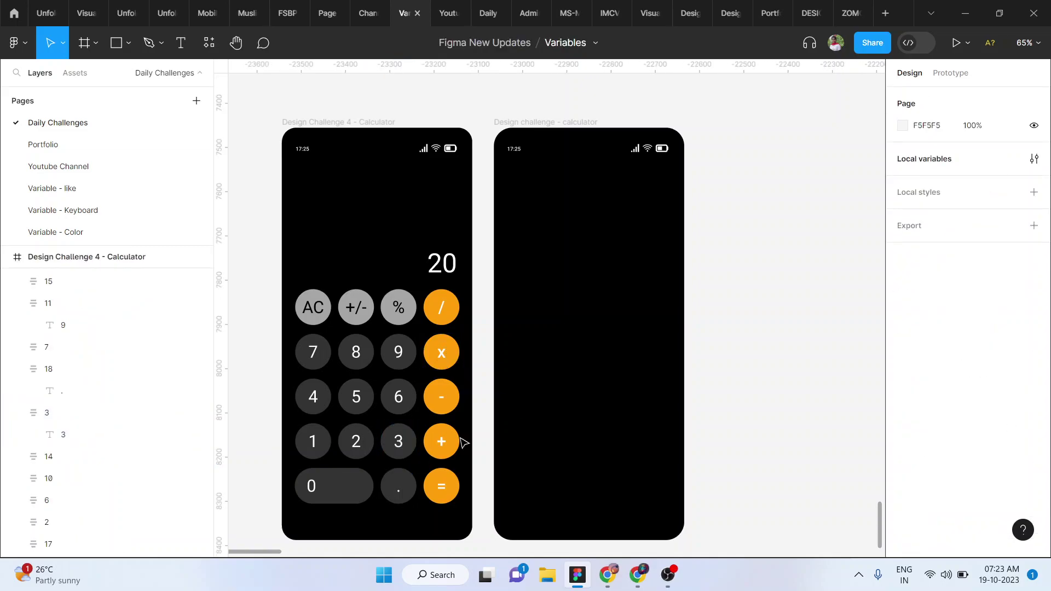
{"action": "double_click", "coordinate": [398, 444]}
{"action": "left_click_drag", "start_coordinate": [398, 444], "coordinate": [574, 390]}
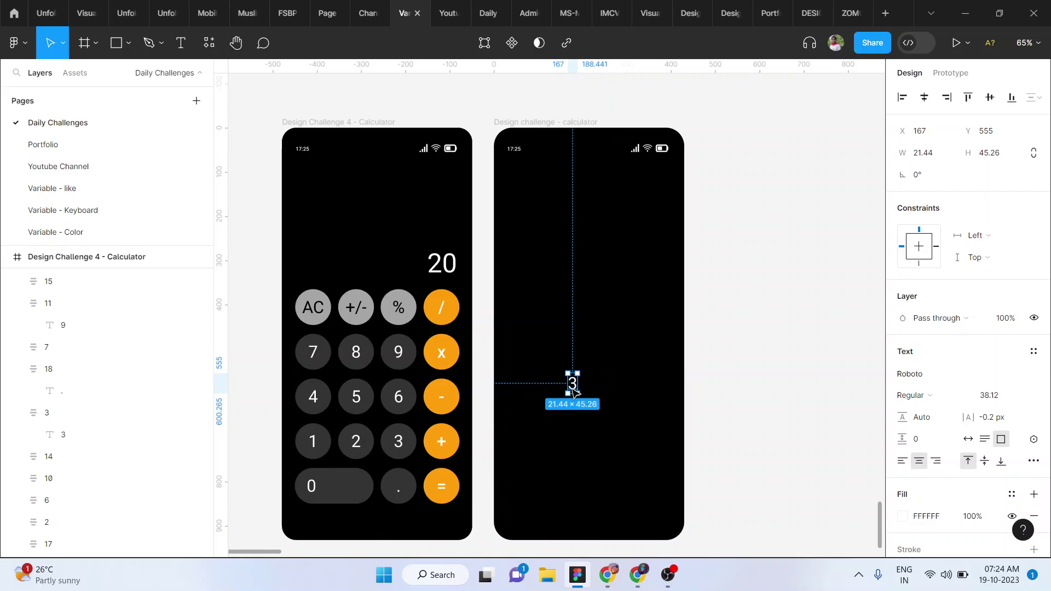
Step: Wrap the copied digit 3 in an auto layout frame with horizontal and vertical padding of 40
{"action": "scroll", "coordinate": [574, 390], "scroll_direction": "up", "scroll_amount": 3}
{"action": "scroll", "coordinate": [573, 390], "scroll_direction": "up", "scroll_amount": 1}
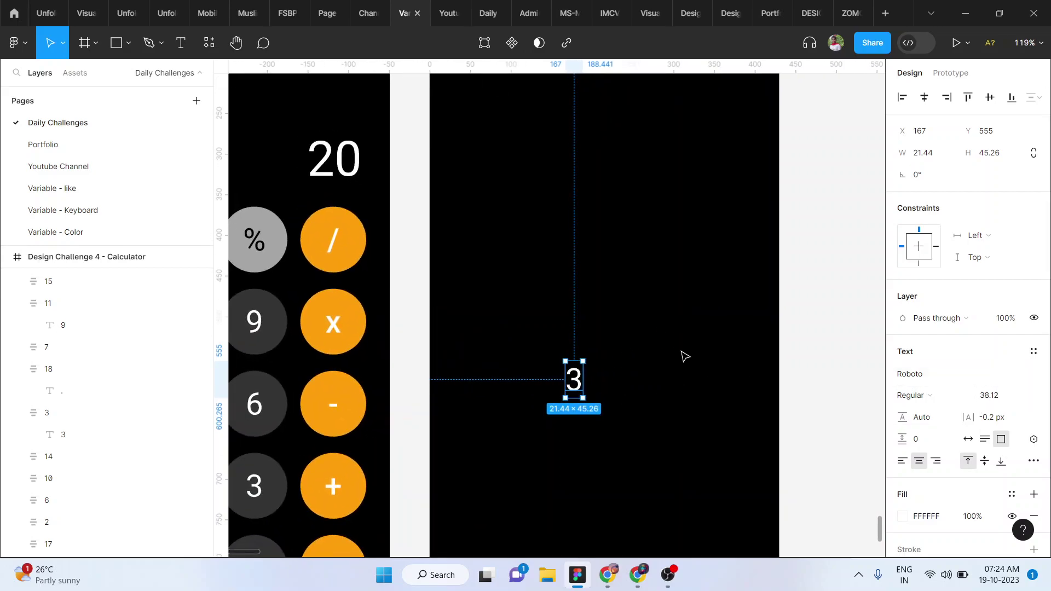
{"action": "scroll", "coordinate": [681, 352], "scroll_direction": "down", "scroll_amount": 4}
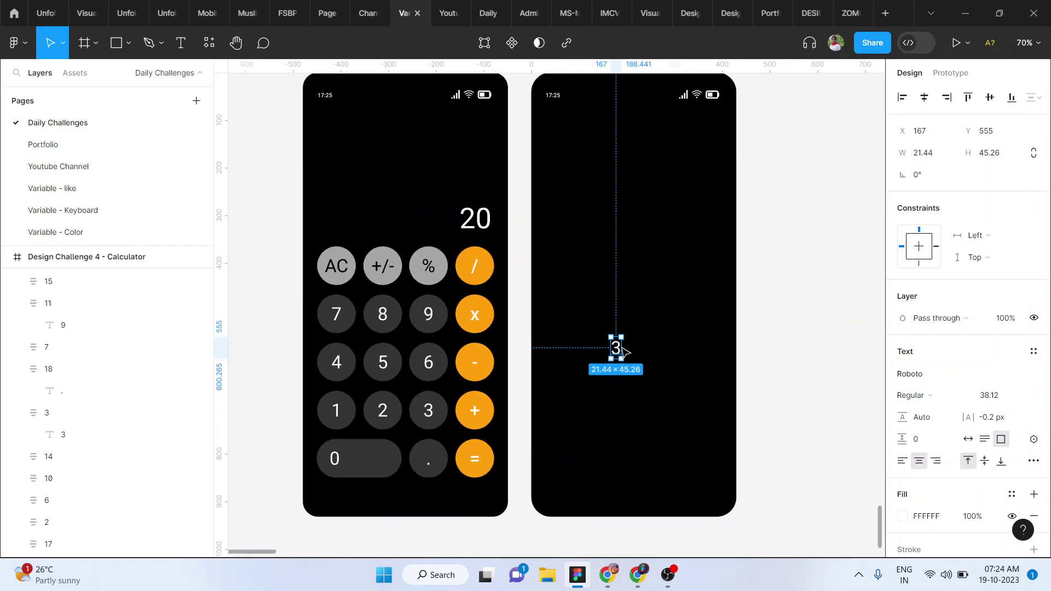
{"action": "key", "text": "shift+a"}
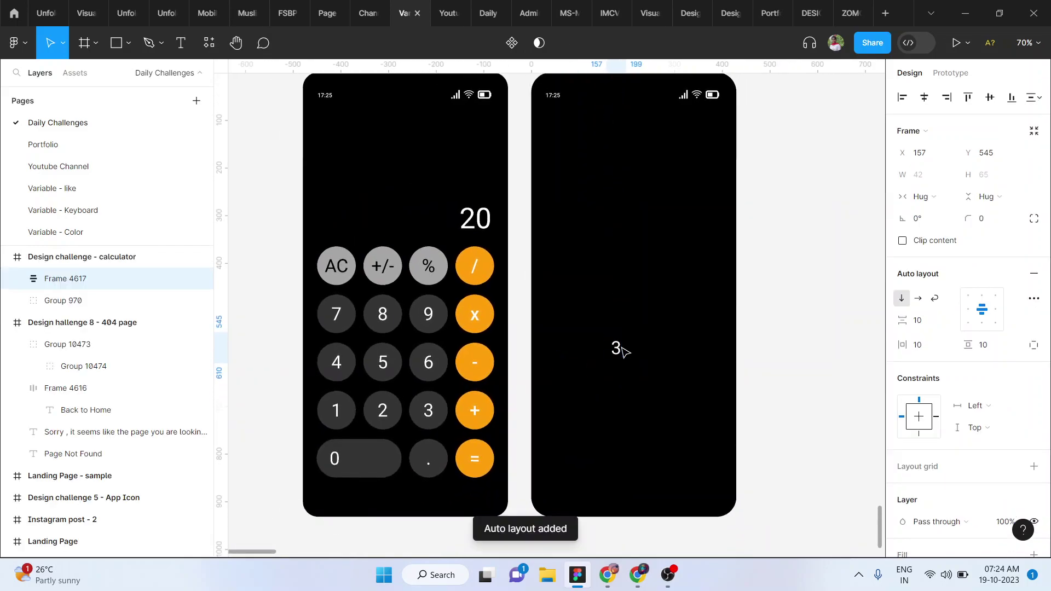
{"action": "left_click", "coordinate": [924, 351]}
{"action": "type", "text": "40"}
{"action": "key", "text": "Return"}
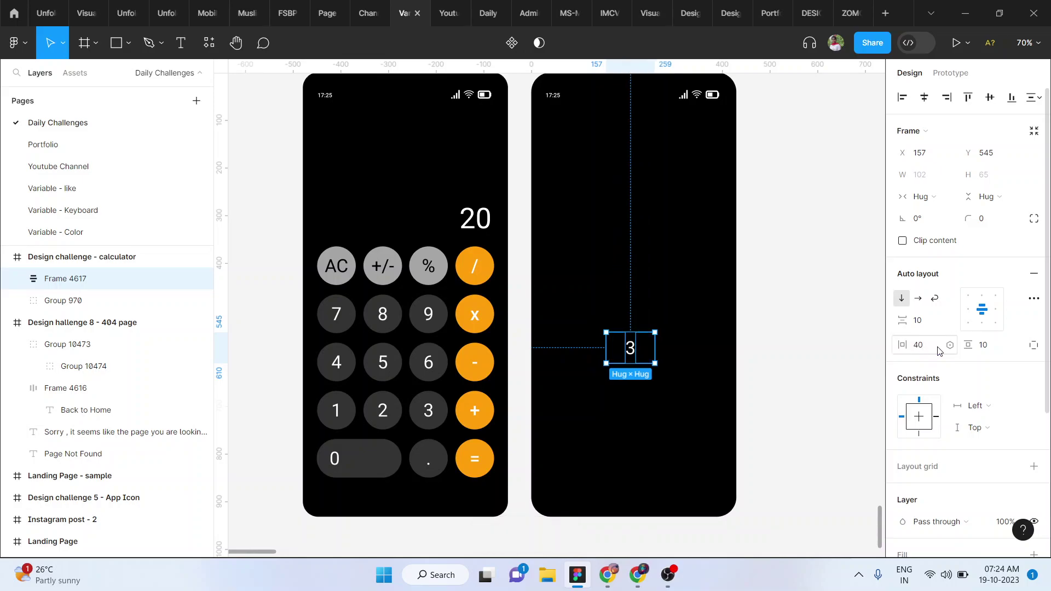
{"action": "left_click", "coordinate": [1003, 345]}
{"action": "type", "text": "40"}
{"action": "key", "text": "Return"}
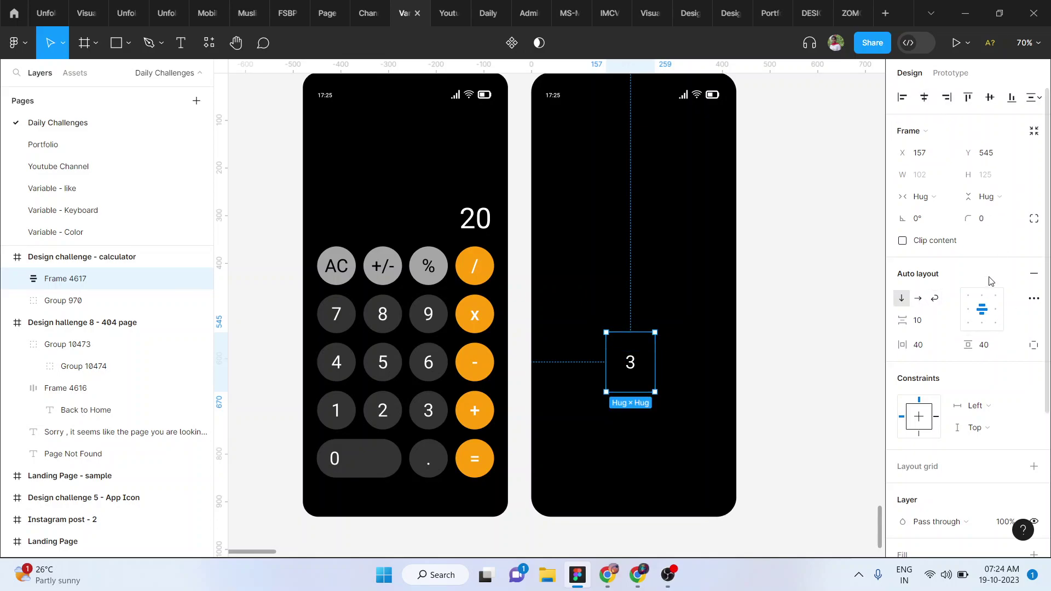
Step: Set the digit 3 button's corner radius to 19 and fill it with the dark gray sampled from the existing number keys
{"action": "left_click_drag", "start_coordinate": [968, 218], "coordinate": [810, 325]}
{"action": "key", "text": "i"}
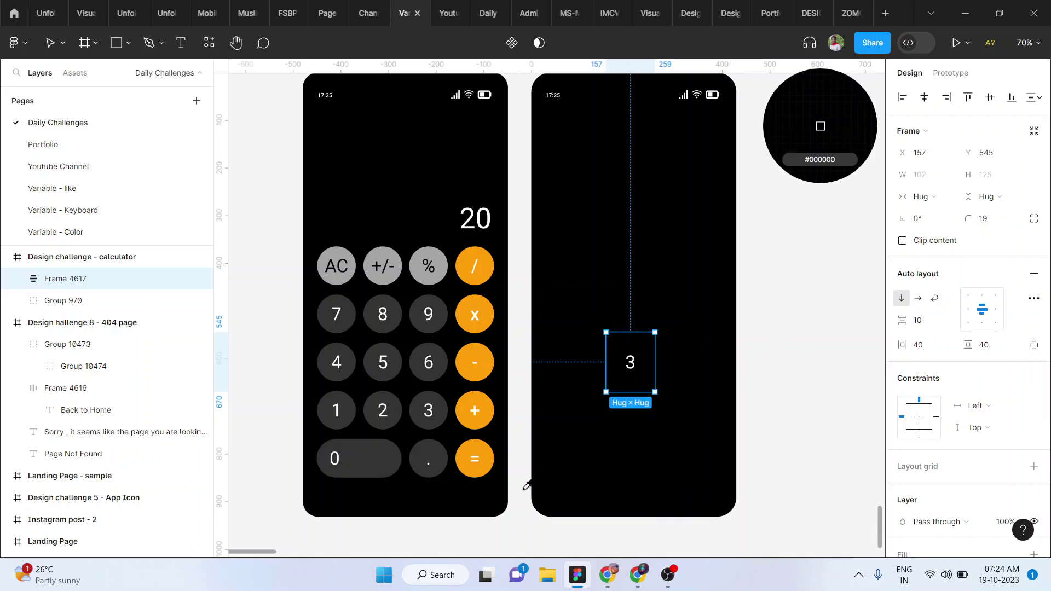
{"action": "left_click", "coordinate": [446, 408]}
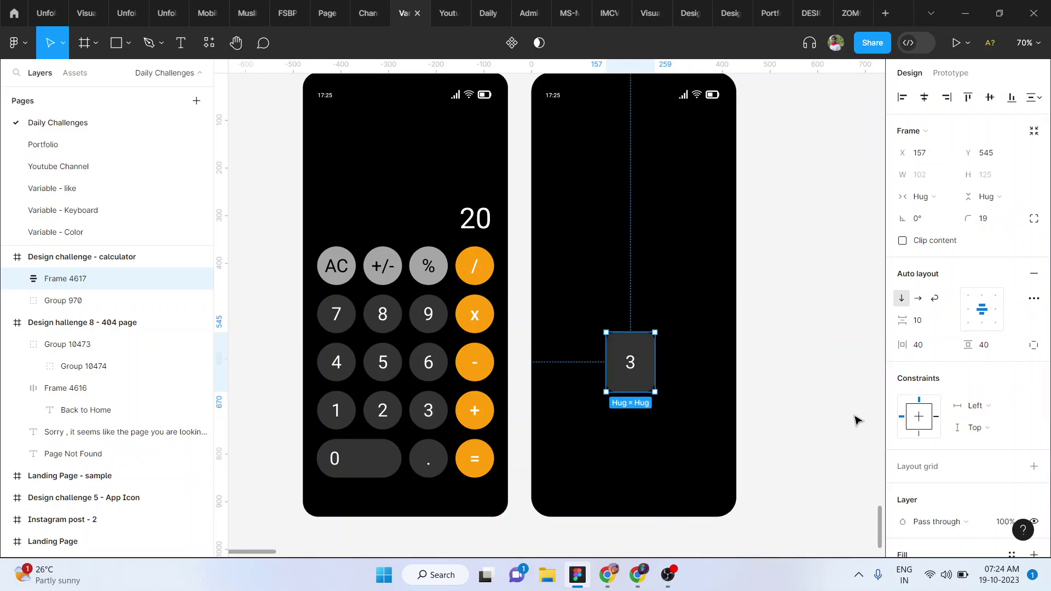
Step: Set the vertical trim of the digit 3 text inside the button to cap height to baseline
{"action": "scroll", "coordinate": [859, 420], "scroll_direction": "right", "scroll_amount": 1}
{"action": "scroll", "coordinate": [710, 374], "scroll_direction": "up", "scroll_amount": 4}
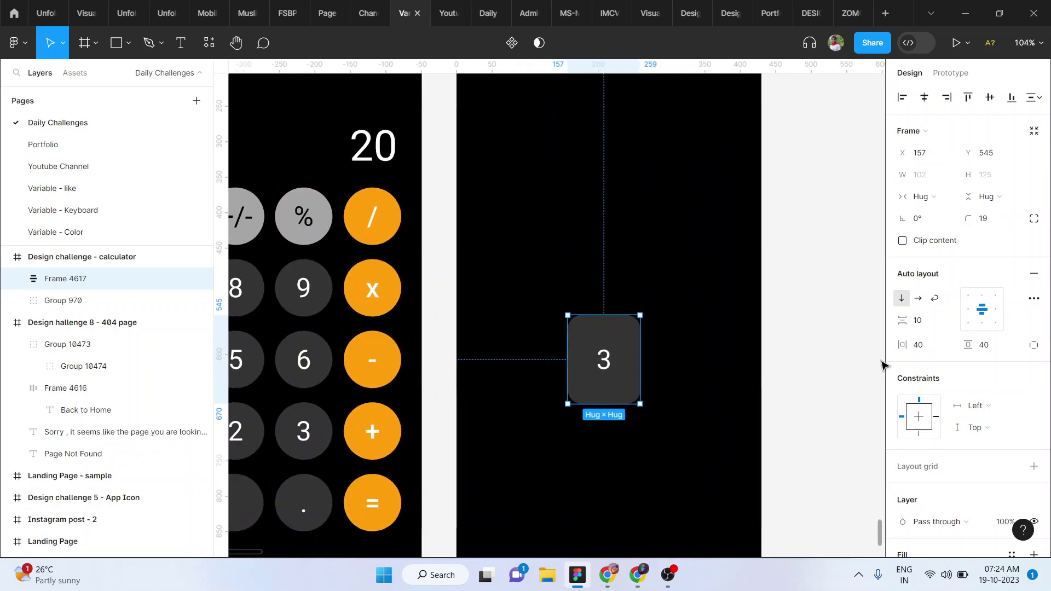
{"action": "left_click", "coordinate": [989, 349]}
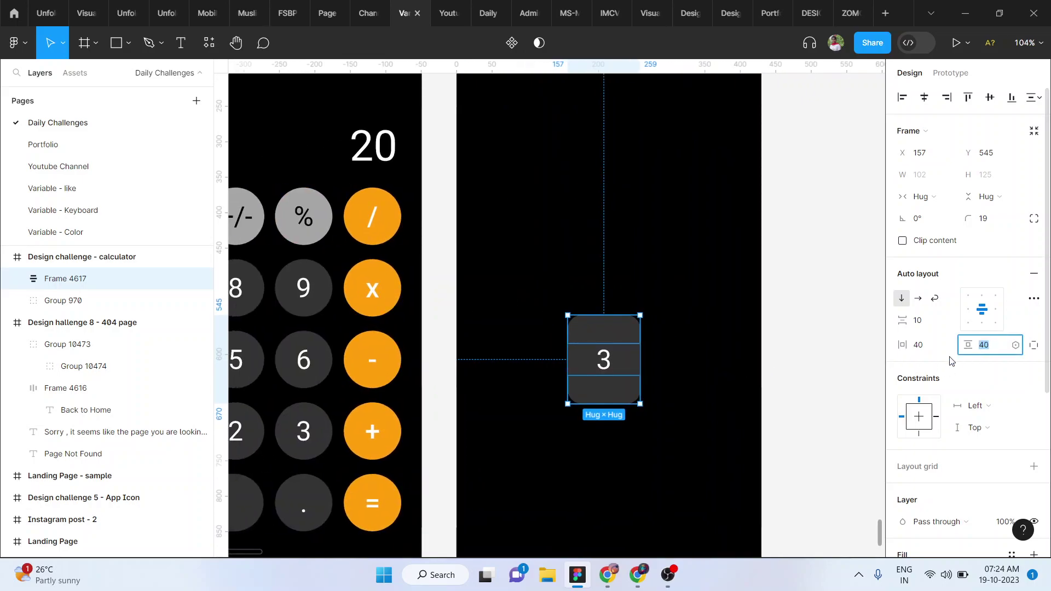
{"action": "double_click", "coordinate": [607, 364]}
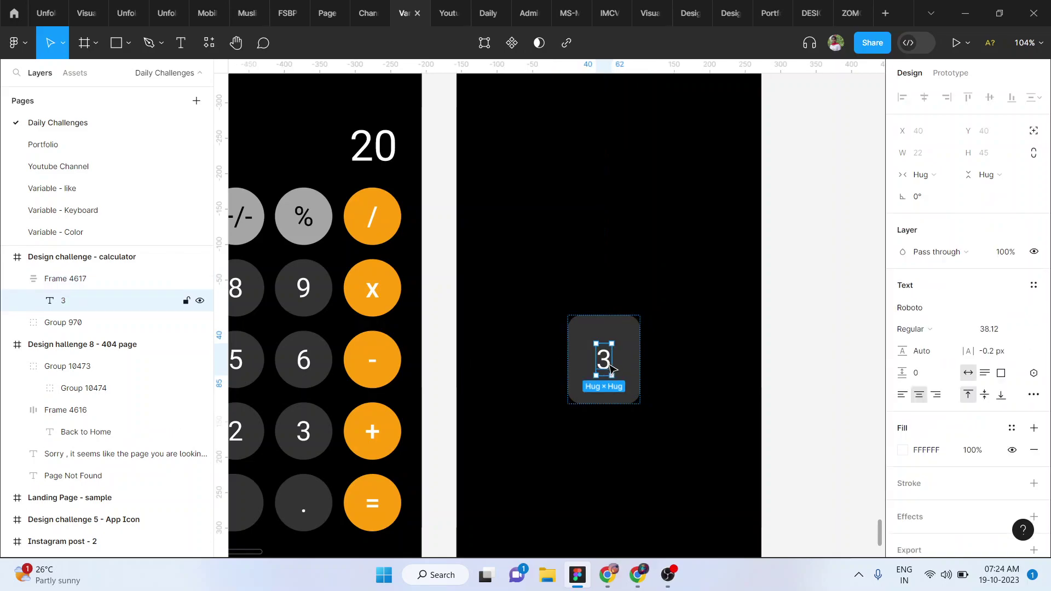
{"action": "left_click", "coordinate": [1034, 395]}
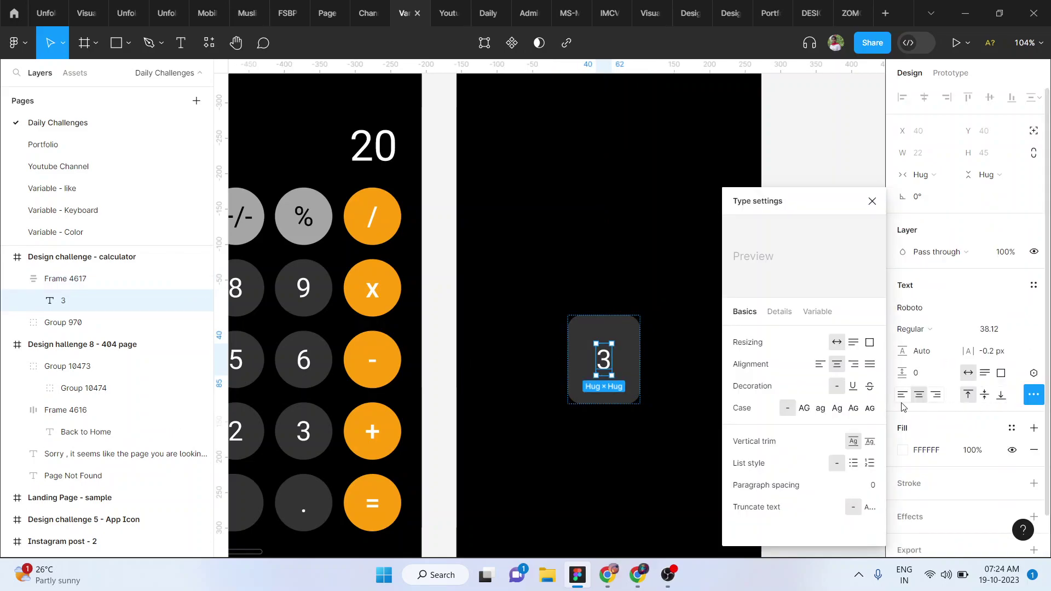
{"action": "left_click", "coordinate": [870, 442]}
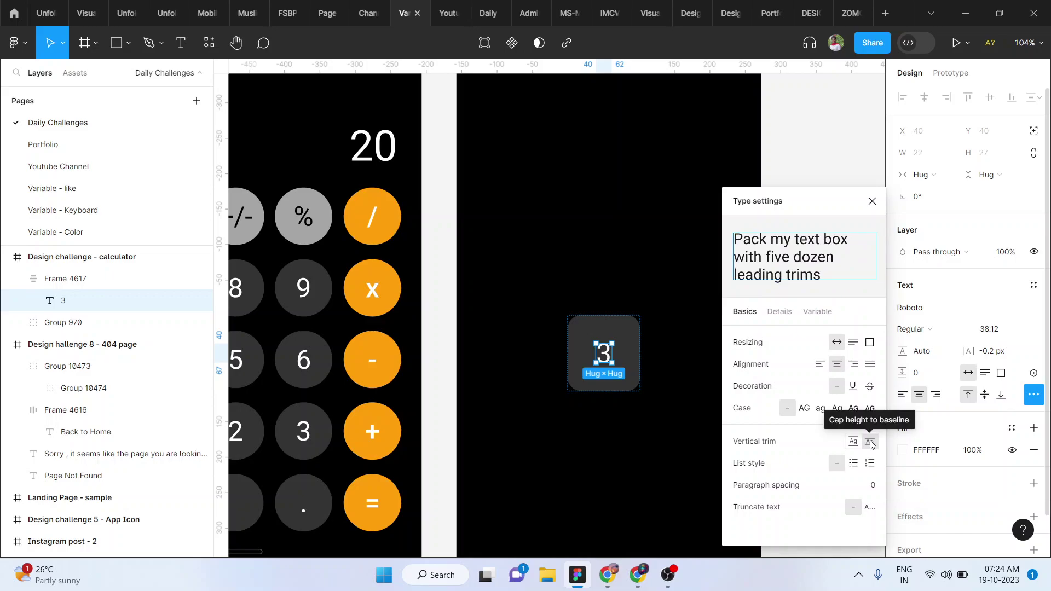
{"action": "left_click", "coordinate": [680, 347]}
Step: Increase the digit 3 button's corner radius to 79 to make it circular
{"action": "left_click", "coordinate": [635, 340]}
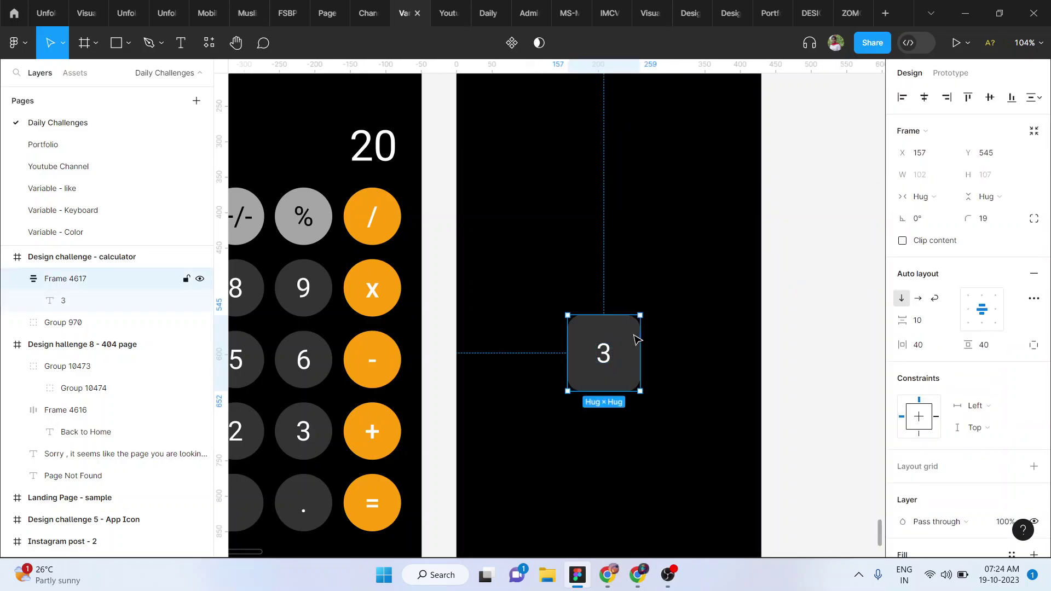
{"action": "left_click_drag", "start_coordinate": [968, 219], "coordinate": [733, 217]}
{"action": "scroll", "coordinate": [678, 341], "scroll_direction": "down", "scroll_amount": 3}
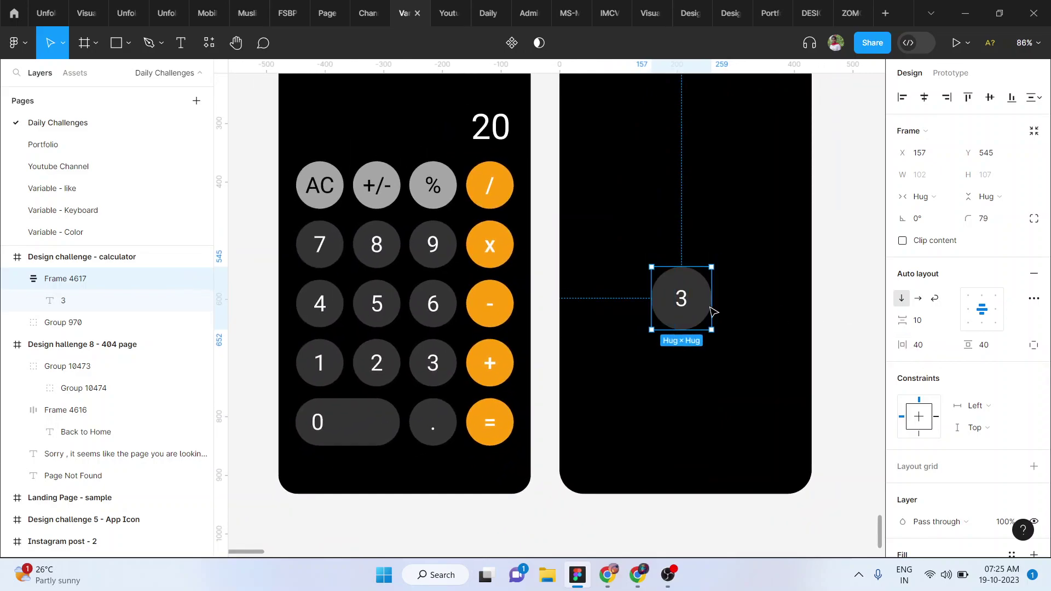
Step: Add a layout grid to the "Design challenge - calculator" frame and change its type to columns
{"action": "scroll", "coordinate": [690, 307], "scroll_direction": "down", "scroll_amount": 3}
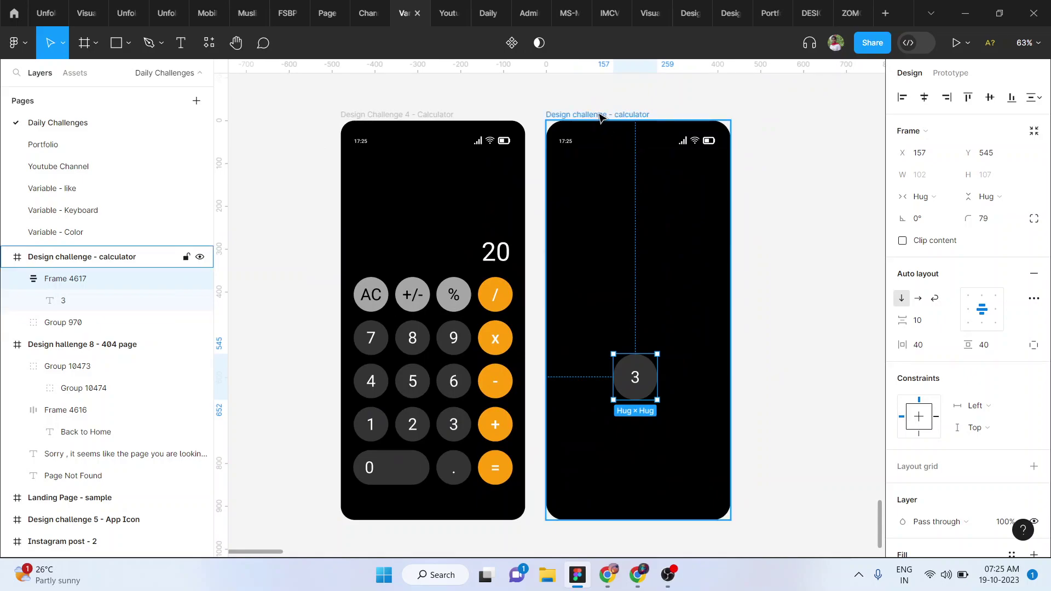
{"action": "left_click", "coordinate": [599, 115]}
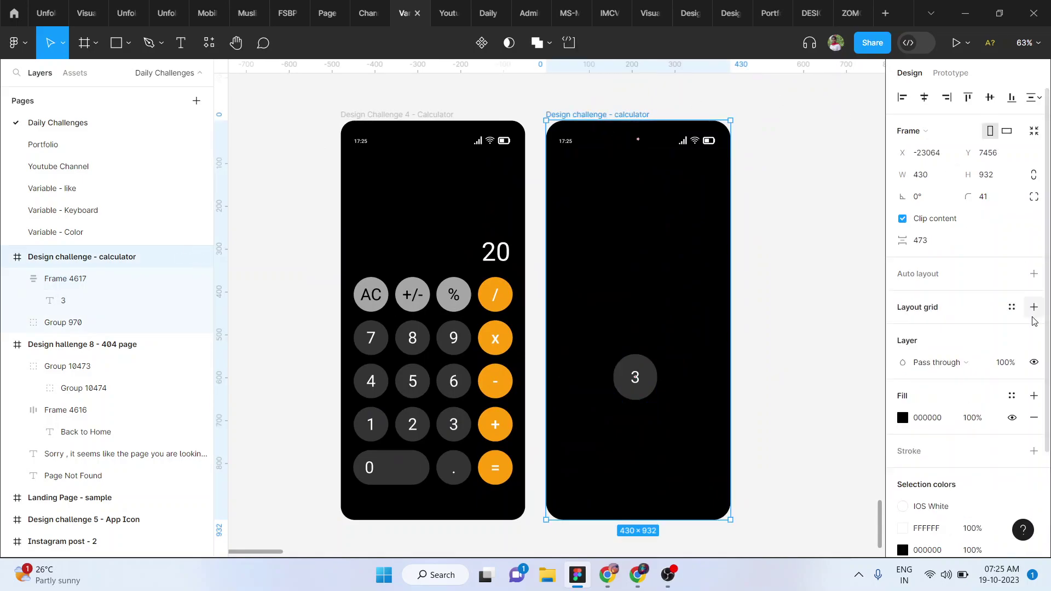
{"action": "left_click", "coordinate": [929, 309]}
{"action": "left_click", "coordinate": [902, 329]}
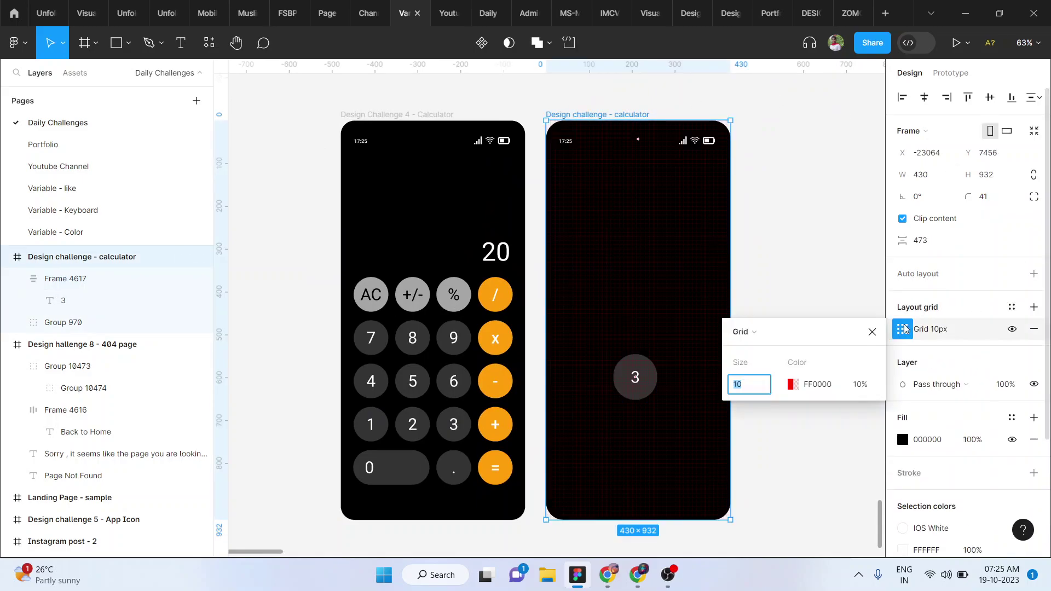
{"action": "left_click", "coordinate": [768, 336]}
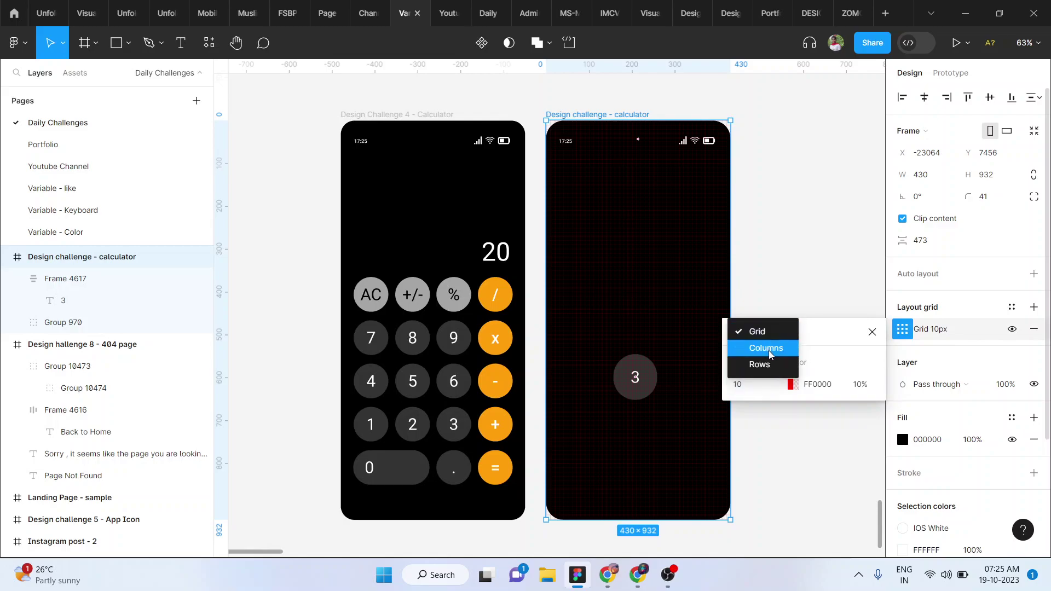
{"action": "left_click", "coordinate": [770, 348]}
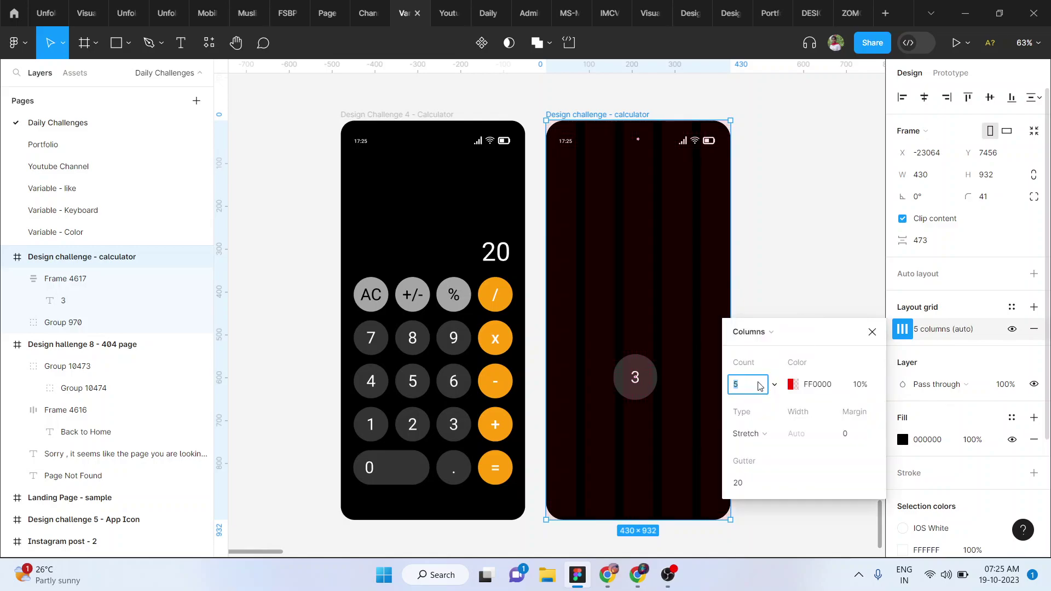
Step: Set the phone frame's column grid to 4 columns with a margin of 30
{"action": "key", "text": "Return"}
{"action": "left_click", "coordinate": [850, 435]}
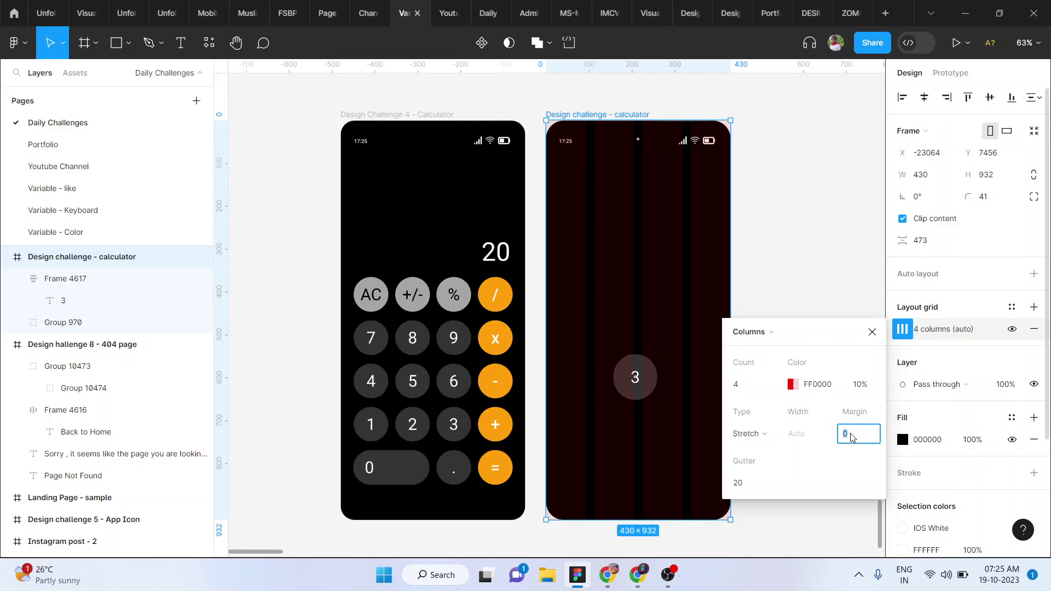
{"action": "type", "text": "30"}
{"action": "key", "text": "Return"}
Step: Change the column grid's color to gray 666666 at 47% opacity
{"action": "left_click", "coordinate": [791, 385]}
{"action": "left_click_drag", "start_coordinate": [630, 241], "coordinate": [550, 268]}
{"action": "left_click_drag", "start_coordinate": [538, 311], "coordinate": [539, 302]}
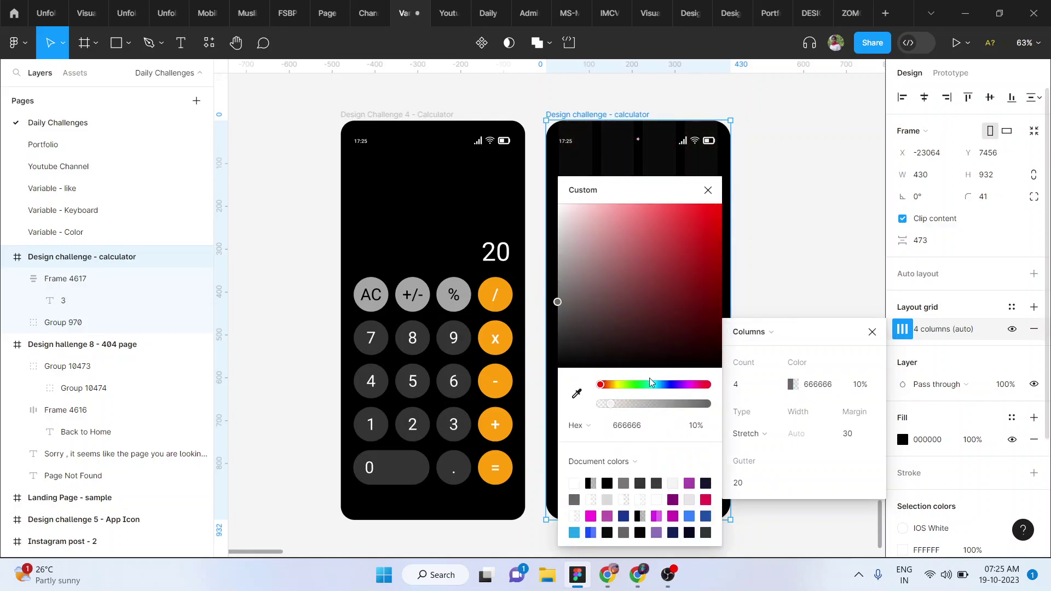
{"action": "left_click", "coordinate": [640, 406]}
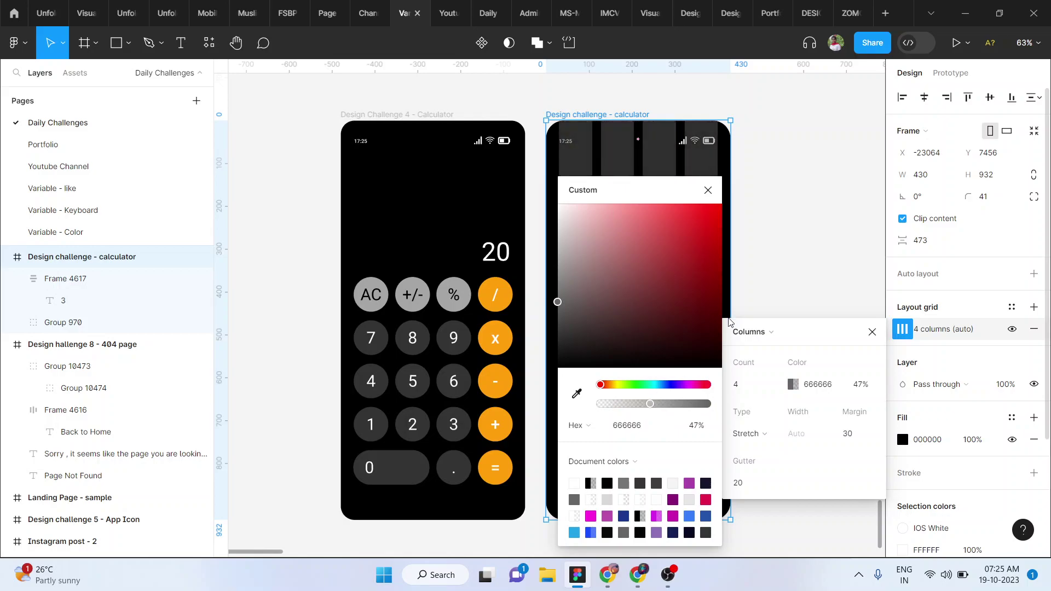
{"action": "left_click", "coordinate": [800, 249]}
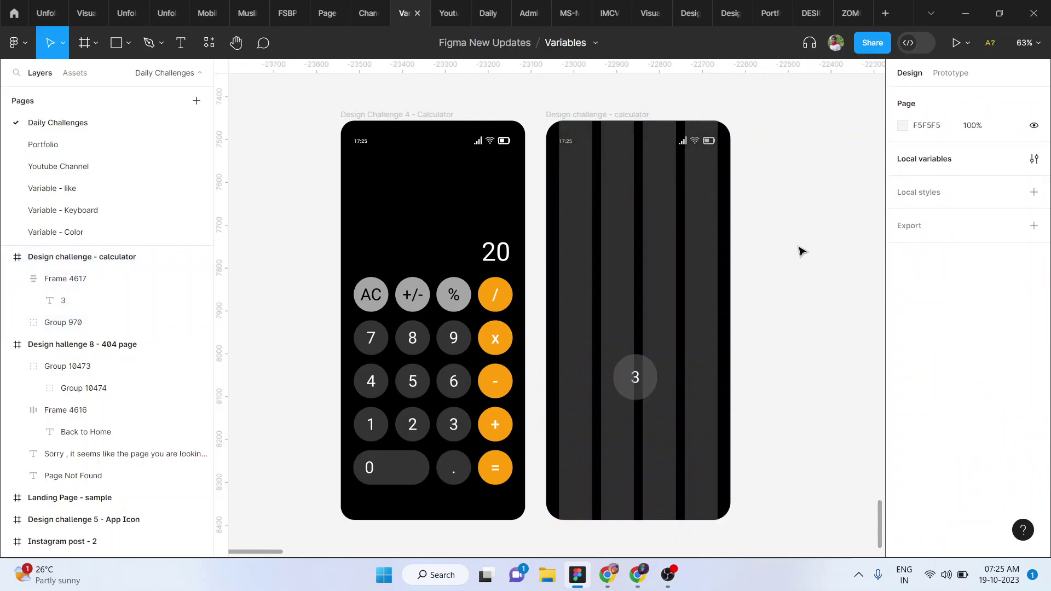
Step: Move the digit 3 button into the first grid column of the new calculator frame
{"action": "left_click", "coordinate": [630, 371]}
{"action": "scroll", "coordinate": [627, 371], "scroll_direction": "up", "scroll_amount": 4}
{"action": "left_click_drag", "start_coordinate": [629, 377], "coordinate": [530, 372]}
{"action": "scroll", "coordinate": [530, 371], "scroll_direction": "up", "scroll_amount": 3}
{"action": "scroll", "coordinate": [529, 370], "scroll_direction": "down", "scroll_amount": 5}
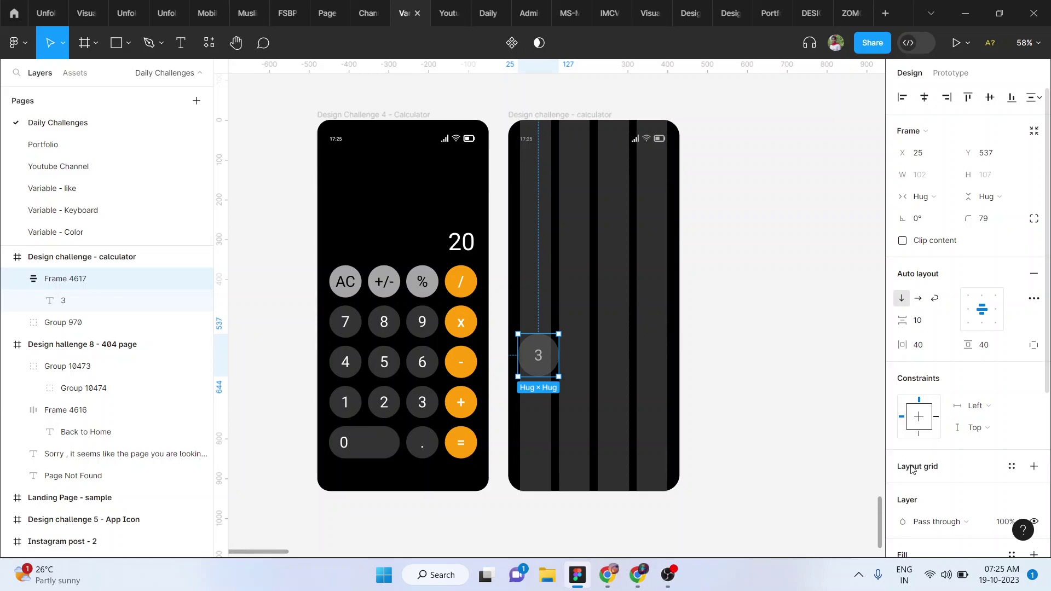
Step: Reduce the gutter of the "Design challenge - calculator" frame's column grid to 15
{"action": "left_click", "coordinate": [555, 114]}
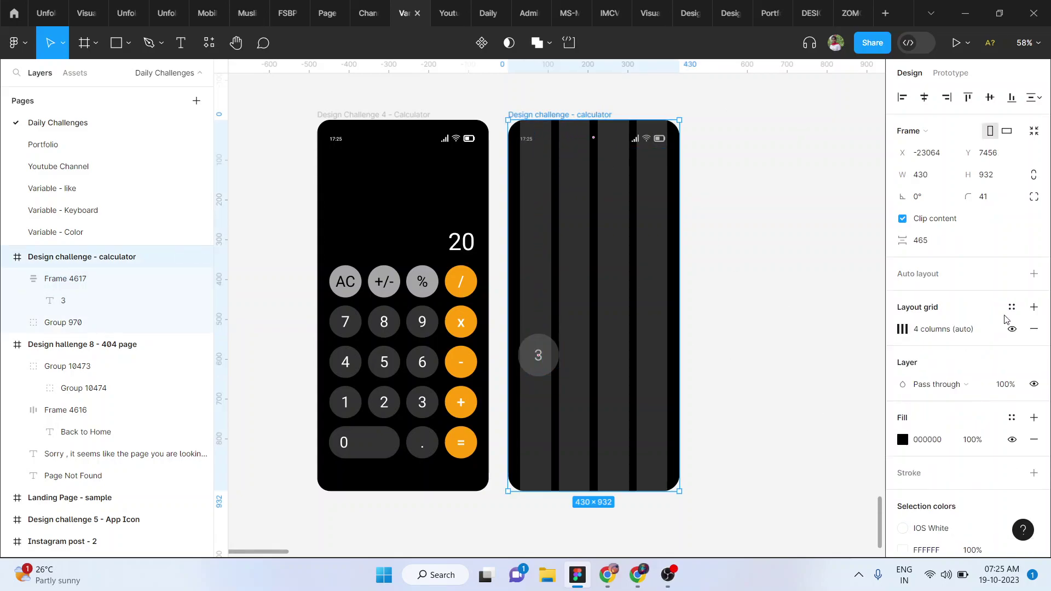
{"action": "left_click", "coordinate": [903, 329]}
{"action": "left_click", "coordinate": [756, 483]}
{"action": "type", "text": "15"}
{"action": "key", "text": "Return"}
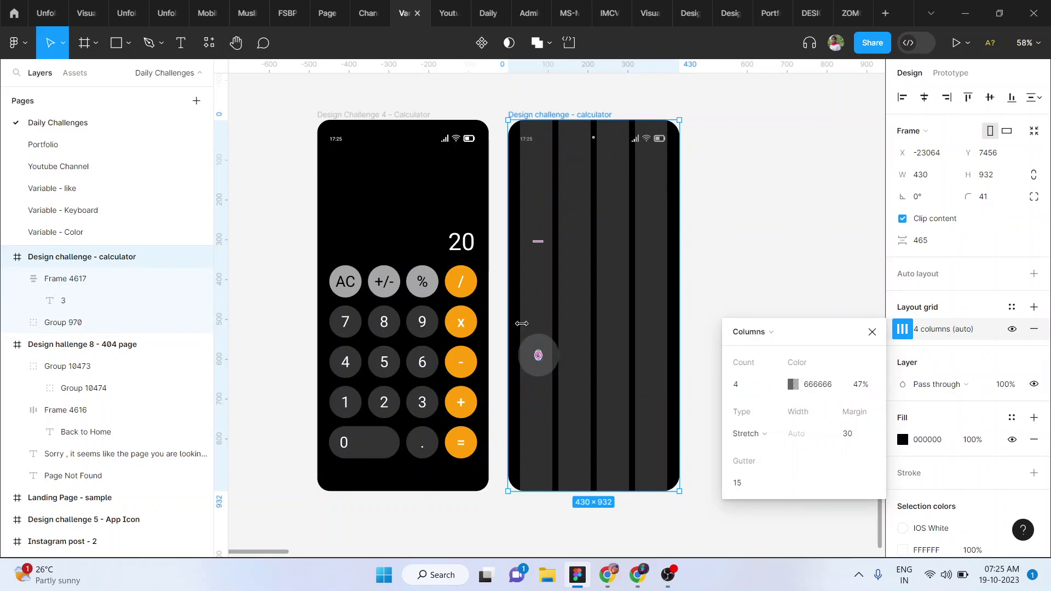
{"action": "left_click", "coordinate": [872, 332]}
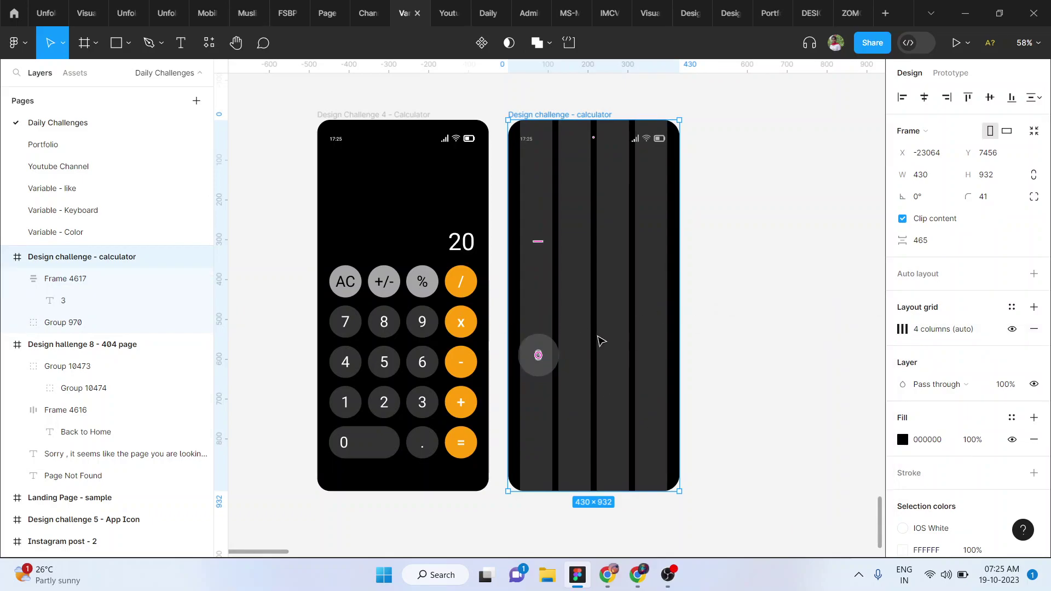
Step: Try a horizontal and vertical padding of 35 on the digit 3 button
{"action": "scroll", "coordinate": [540, 356], "scroll_direction": "up", "scroll_amount": 3}
{"action": "scroll", "coordinate": [539, 356], "scroll_direction": "up", "scroll_amount": 2}
{"action": "left_click", "coordinate": [536, 353]}
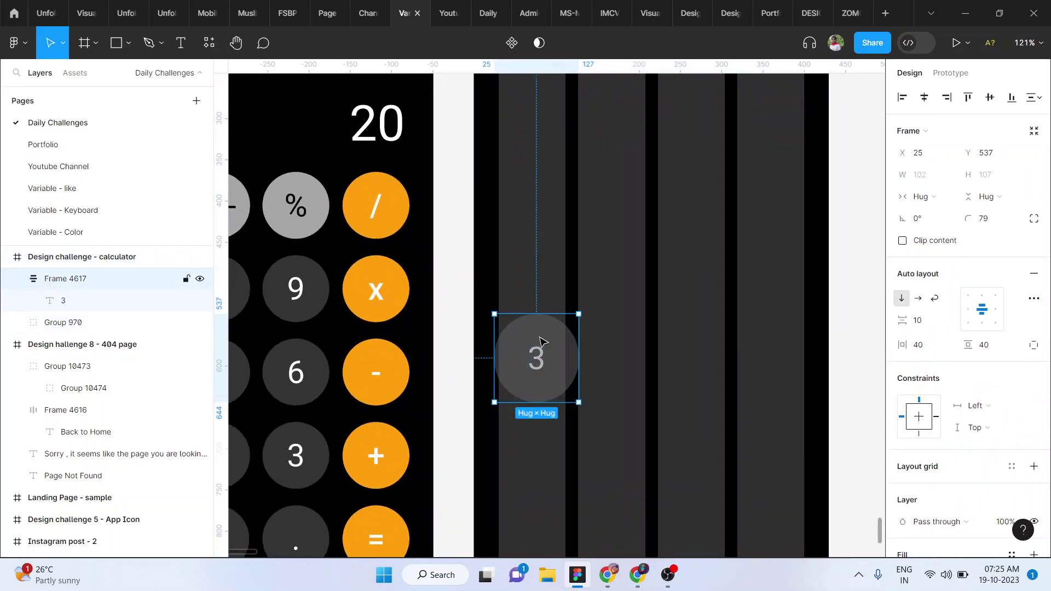
{"action": "scroll", "coordinate": [536, 383], "scroll_direction": "up", "scroll_amount": 5}
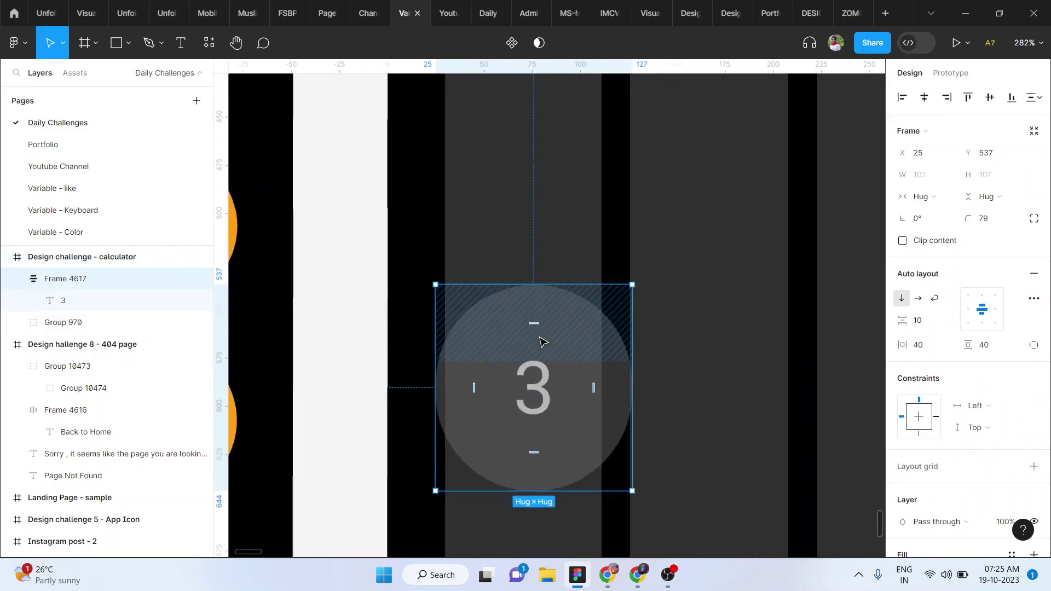
{"action": "left_click", "coordinate": [931, 350]}
{"action": "type", "text": "35"}
{"action": "key", "text": "Return"}
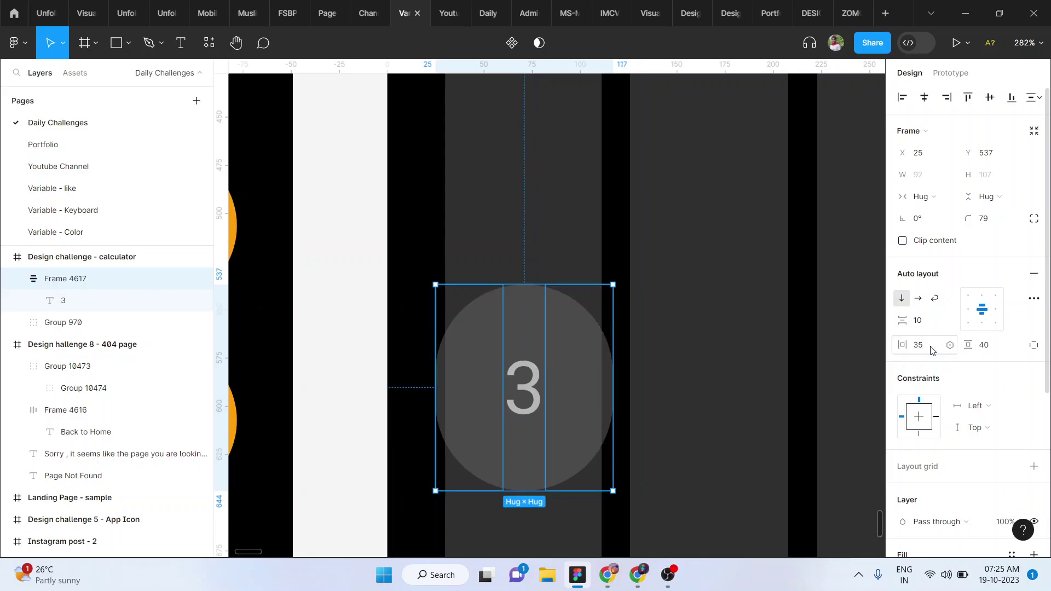
{"action": "left_click", "coordinate": [1005, 349]}
{"action": "type", "text": "35"}
{"action": "key", "text": "Return"}
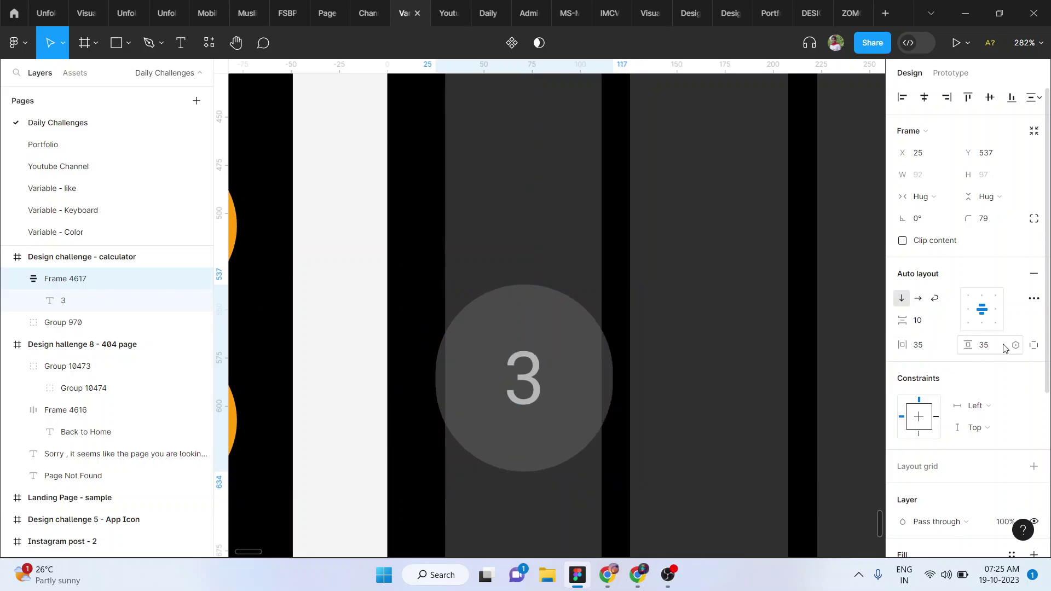
Step: Set the digit 3 button's horizontal and vertical padding to 30
{"action": "left_click", "coordinate": [923, 347]}
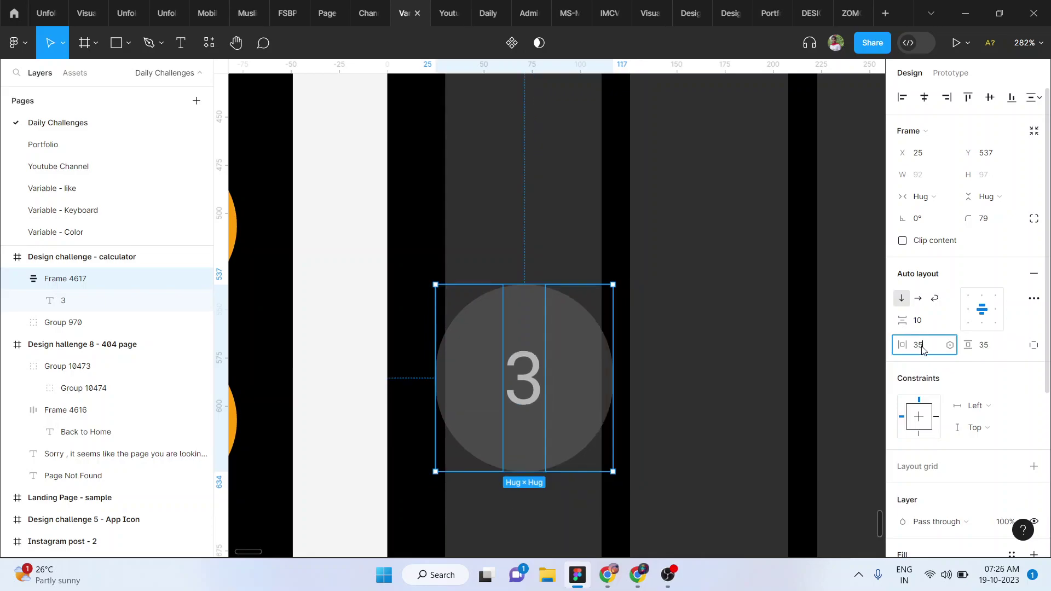
{"action": "type", "text": "30"}
{"action": "left_click", "coordinate": [1002, 353]}
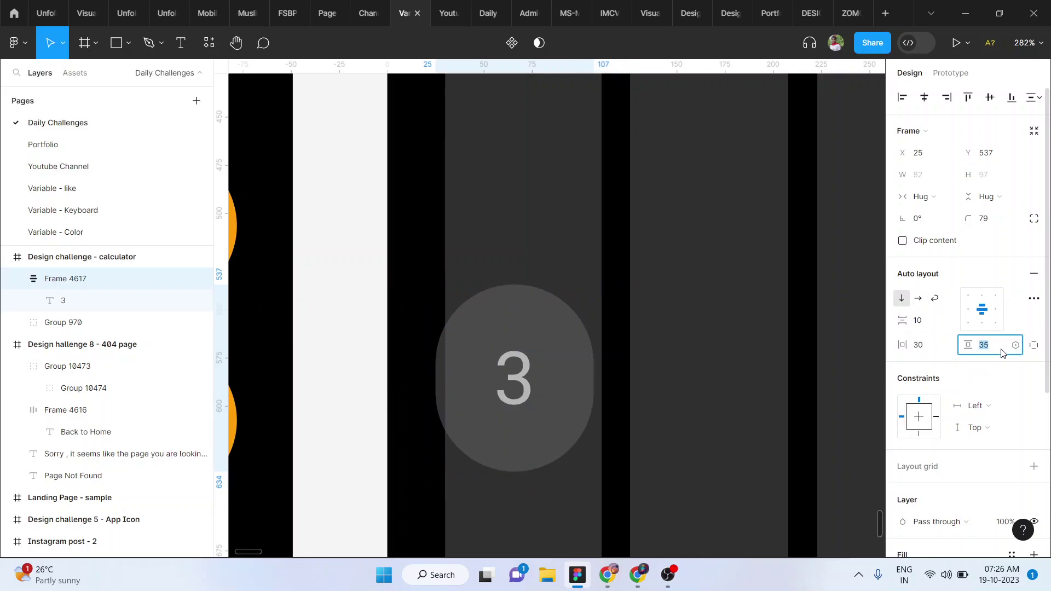
{"action": "key", "text": "Return"}
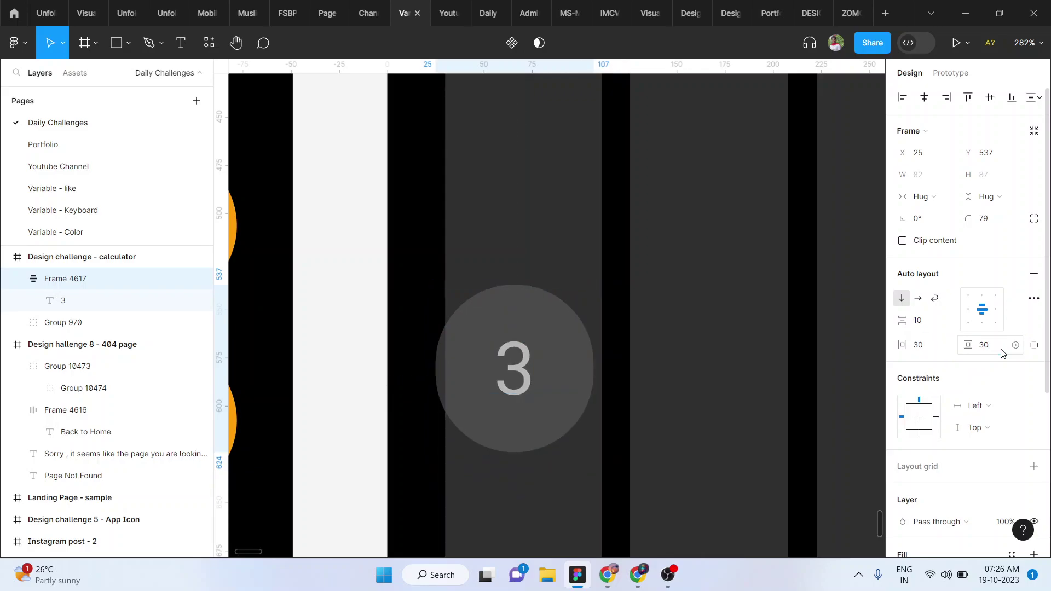
Step: Try raising the digit 3 button's corner radius to 108
{"action": "left_click_drag", "start_coordinate": [978, 217], "coordinate": [708, 294]}
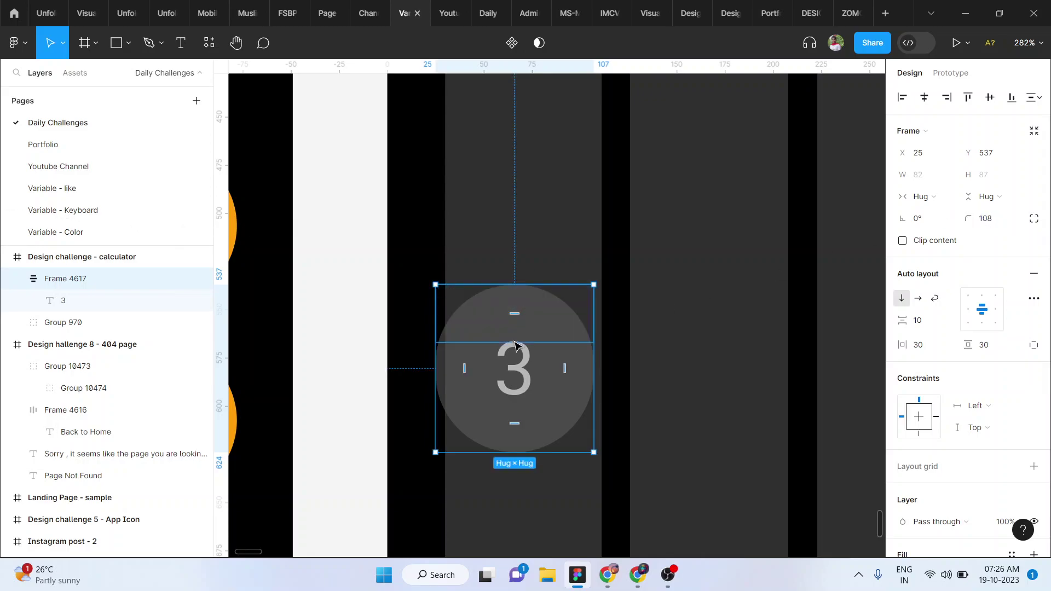
{"action": "left_click", "coordinate": [514, 344]}
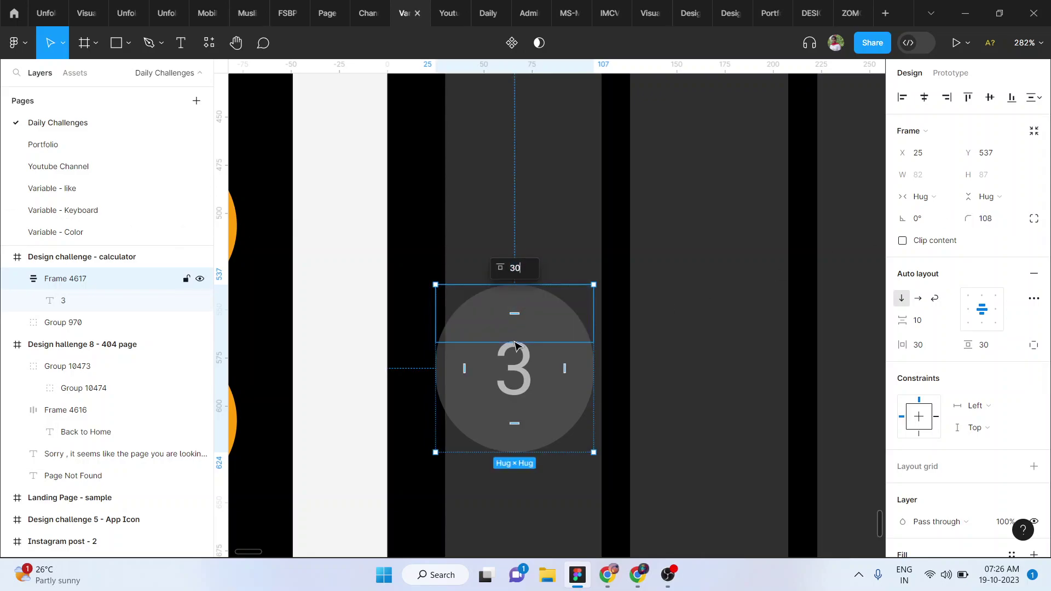
{"action": "left_click", "coordinate": [669, 377]}
{"action": "left_click", "coordinate": [542, 363]}
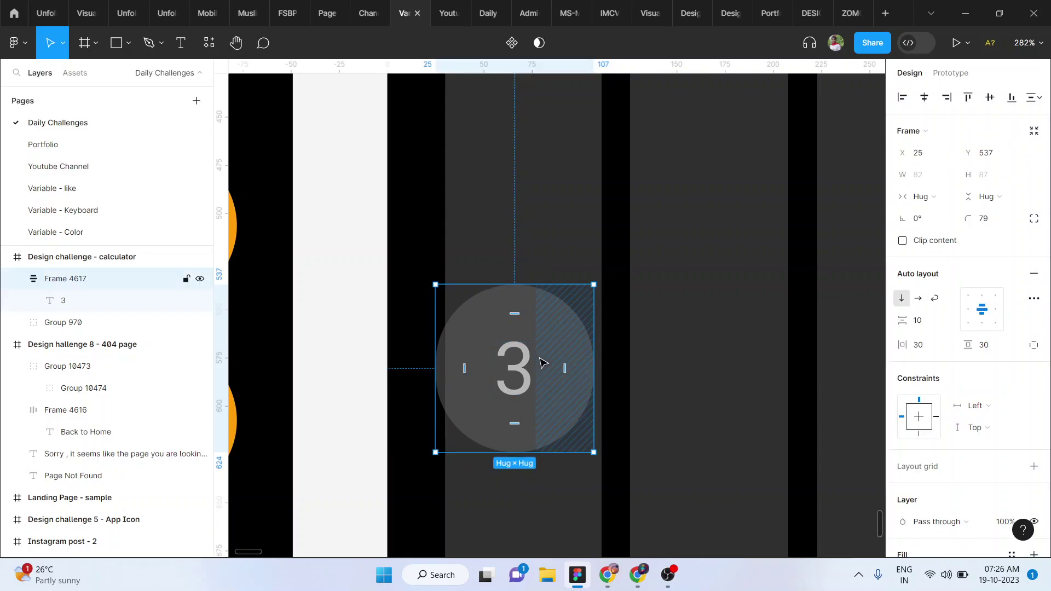
Step: Nudge the digit 3 button horizontally to X 29 so it lines up with the first grid column
{"action": "key", "text": "shift+Right"}
{"action": "key", "text": "Left"}
{"action": "key", "text": "Left"}
{"action": "key", "text": "Left"}
{"action": "key", "text": "Left"}
{"action": "key", "text": "Left"}
{"action": "key", "text": "Left"}
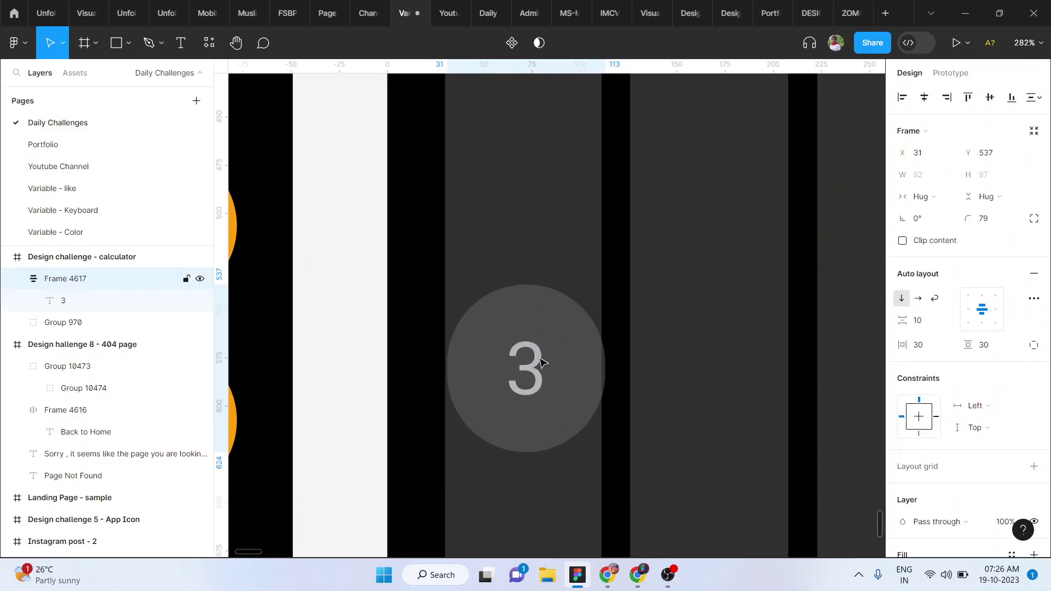
{"action": "scroll", "coordinate": [542, 362], "scroll_direction": "down", "scroll_amount": 4}
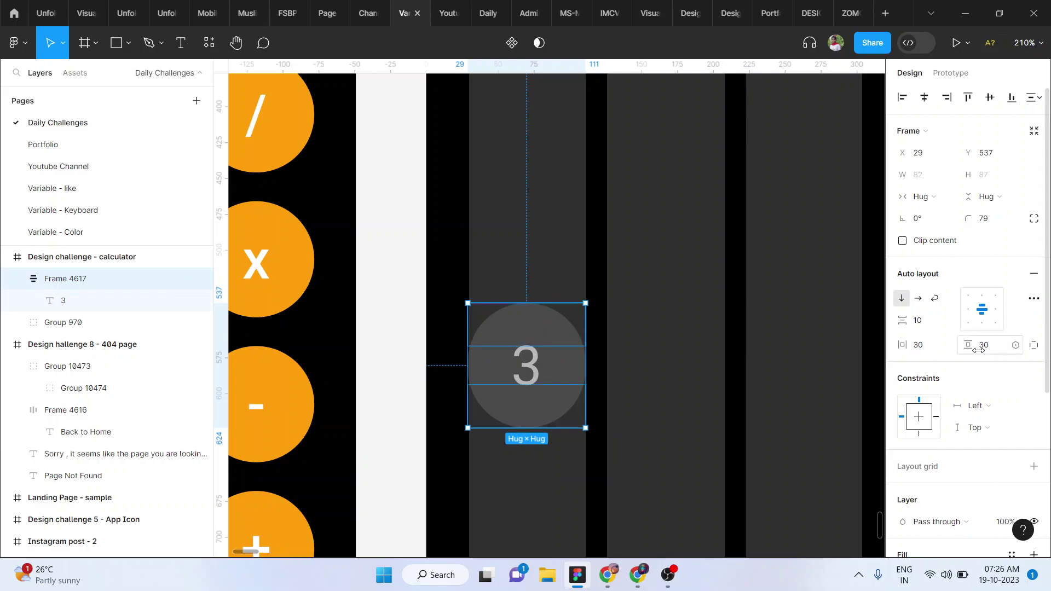
Step: Try a horizontal padding of 28 on the digit 3 button and undo it
{"action": "left_click", "coordinate": [929, 352]}
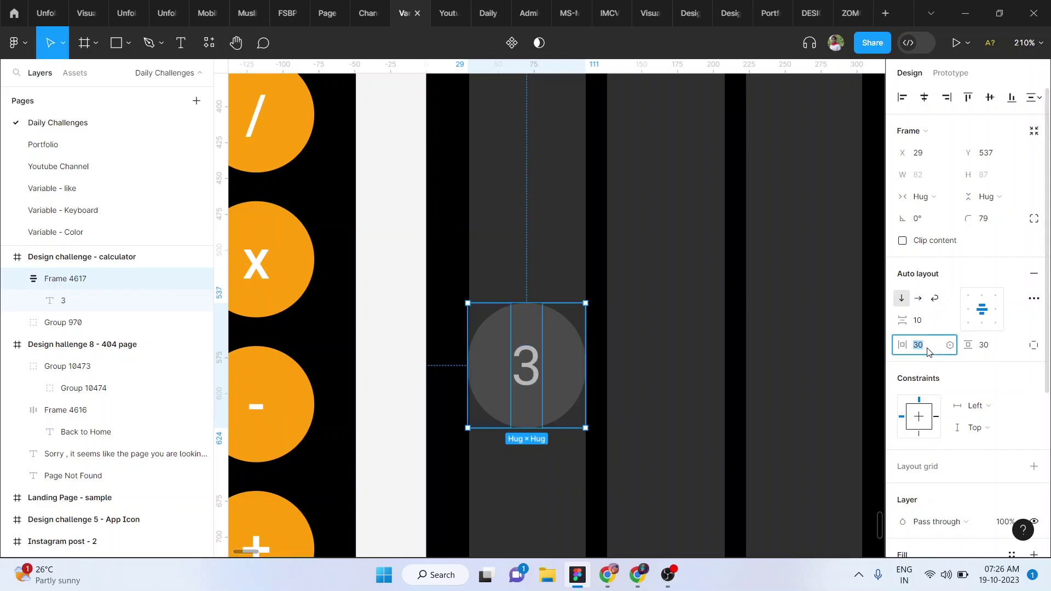
{"action": "key", "text": "Return"}
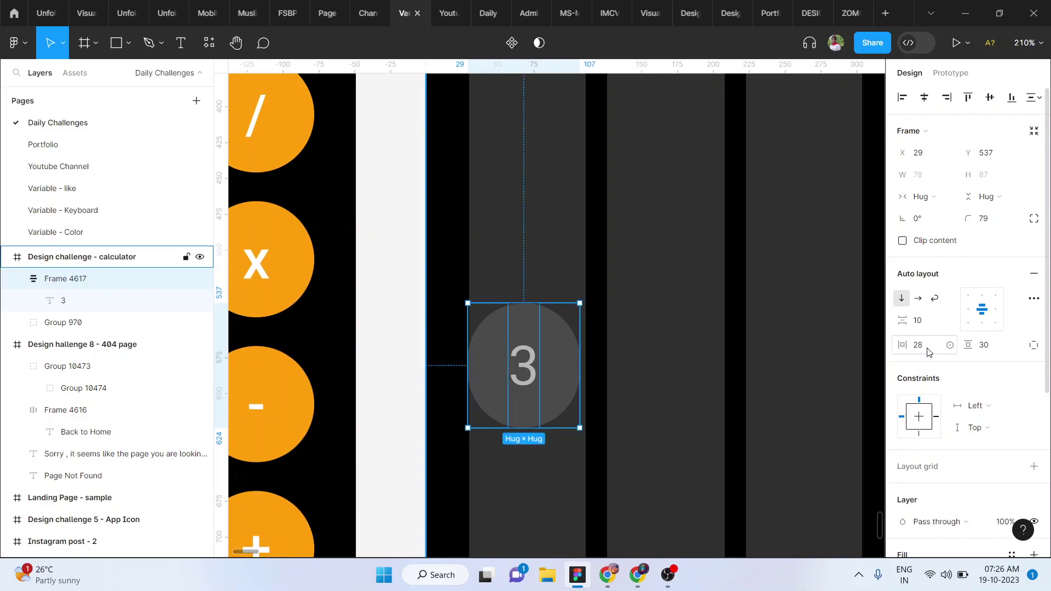
{"action": "key", "text": "ctrl+z"}
Step: Set the digit 3 button's vertical padding to 27.5 and raise its corner radius to 92 for an even circle
{"action": "left_click", "coordinate": [993, 346]}
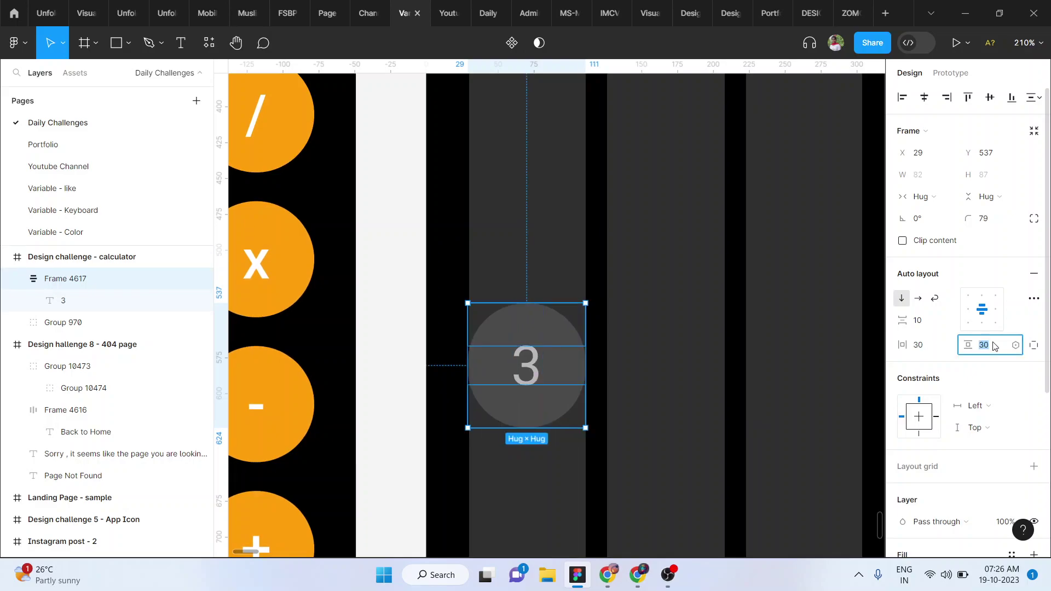
{"action": "type", "text": "28"}
{"action": "key", "text": "Return"}
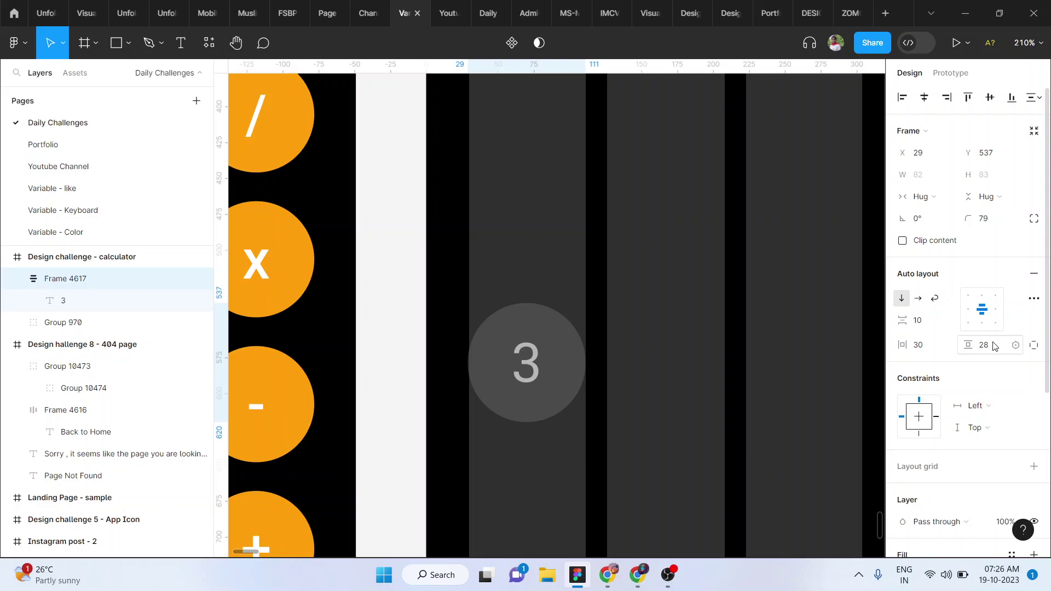
{"action": "left_click", "coordinate": [994, 346]}
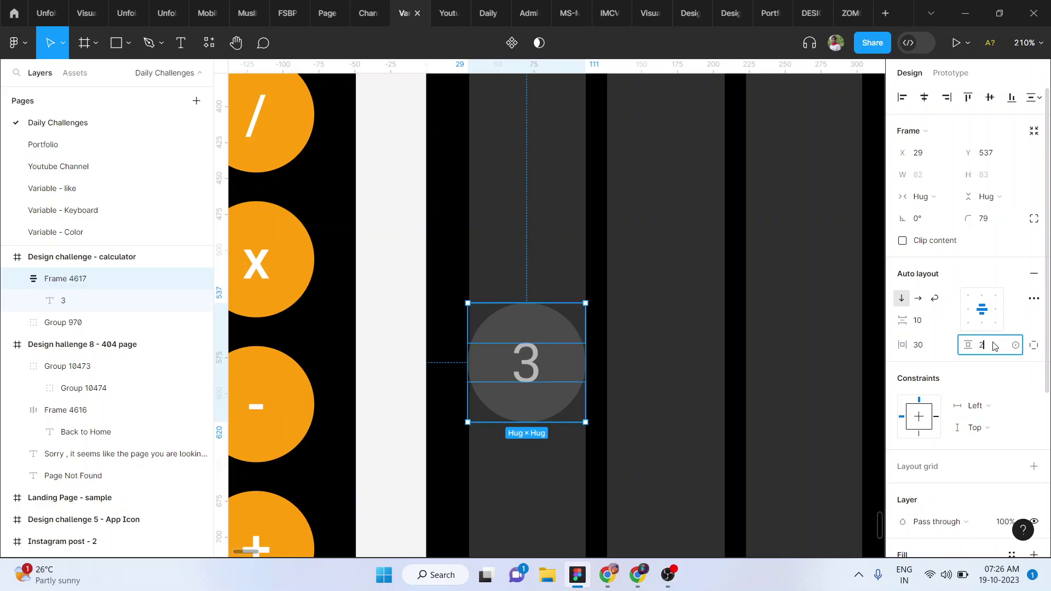
{"action": "key", "text": "Return"}
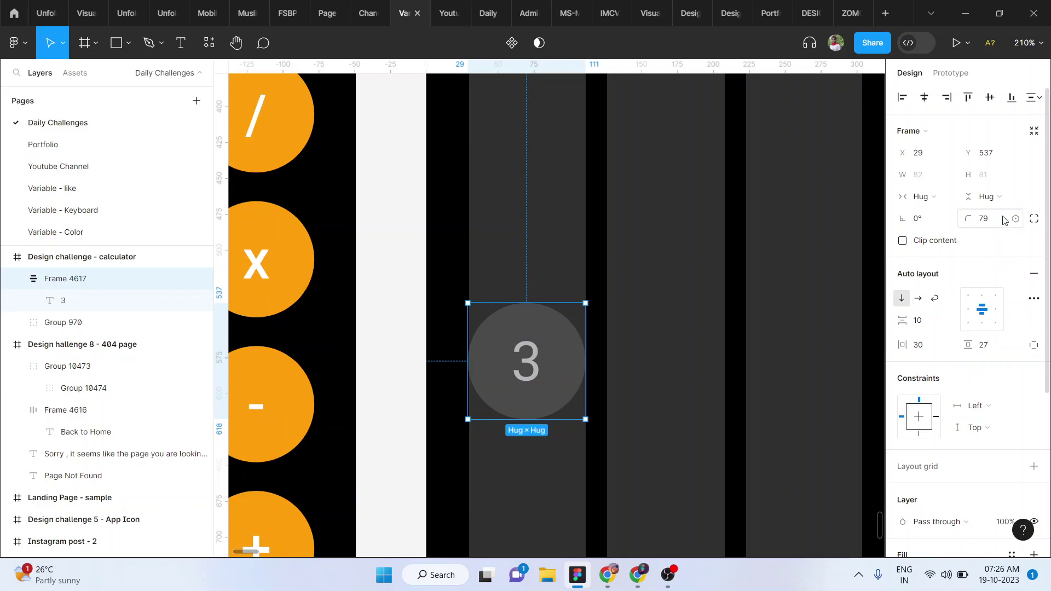
{"action": "left_click_drag", "start_coordinate": [972, 218], "coordinate": [1032, 218]}
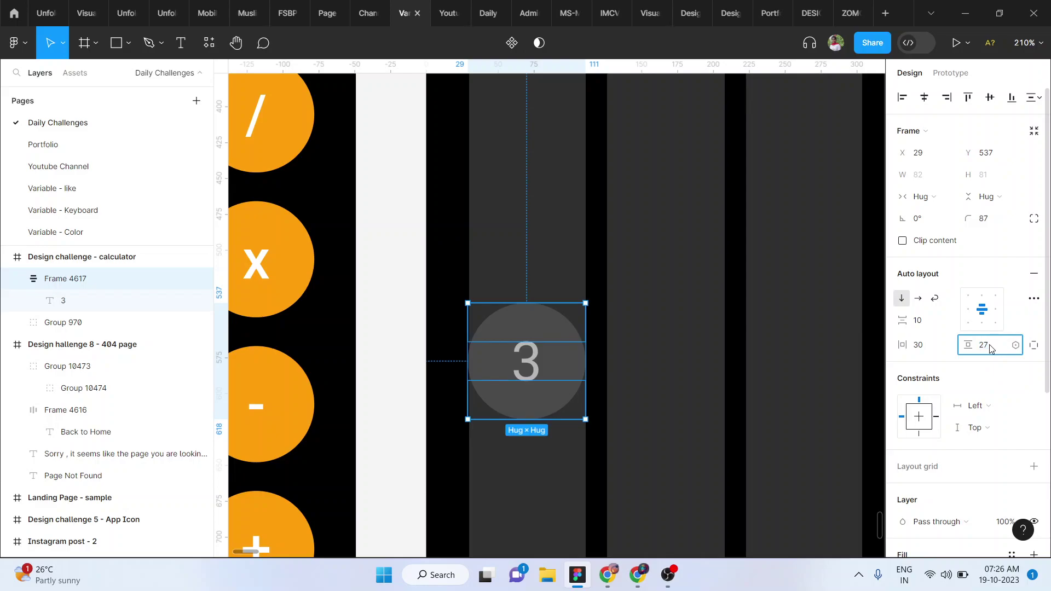
{"action": "type", "text": ".5"}
{"action": "key", "text": "Return"}
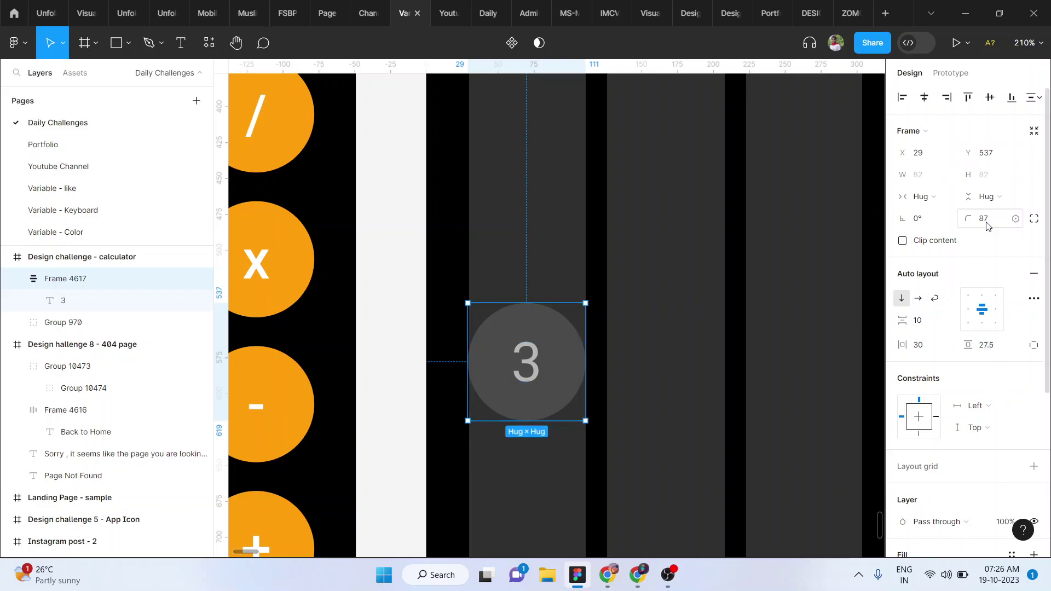
{"action": "left_click_drag", "start_coordinate": [967, 219], "coordinate": [980, 219]}
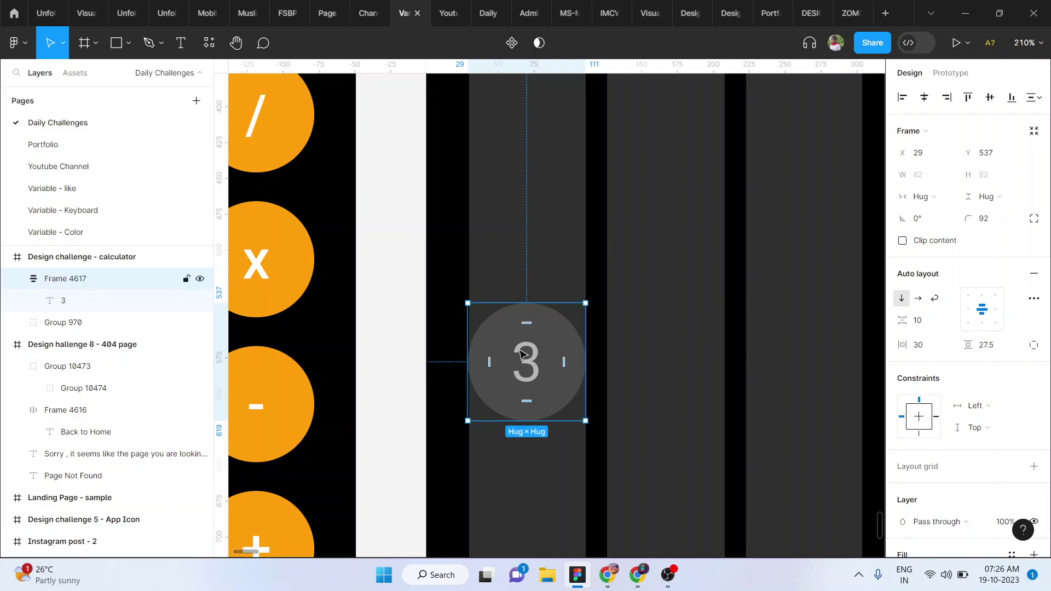
Step: Move the digit 3 button higher and duplicate it into the other grid columns to form a row of four
{"action": "scroll", "coordinate": [520, 355], "scroll_direction": "down", "scroll_amount": 5}
{"action": "scroll", "coordinate": [520, 355], "scroll_direction": "up", "scroll_amount": 3}
{"action": "scroll", "coordinate": [520, 355], "scroll_direction": "down", "scroll_amount": 5}
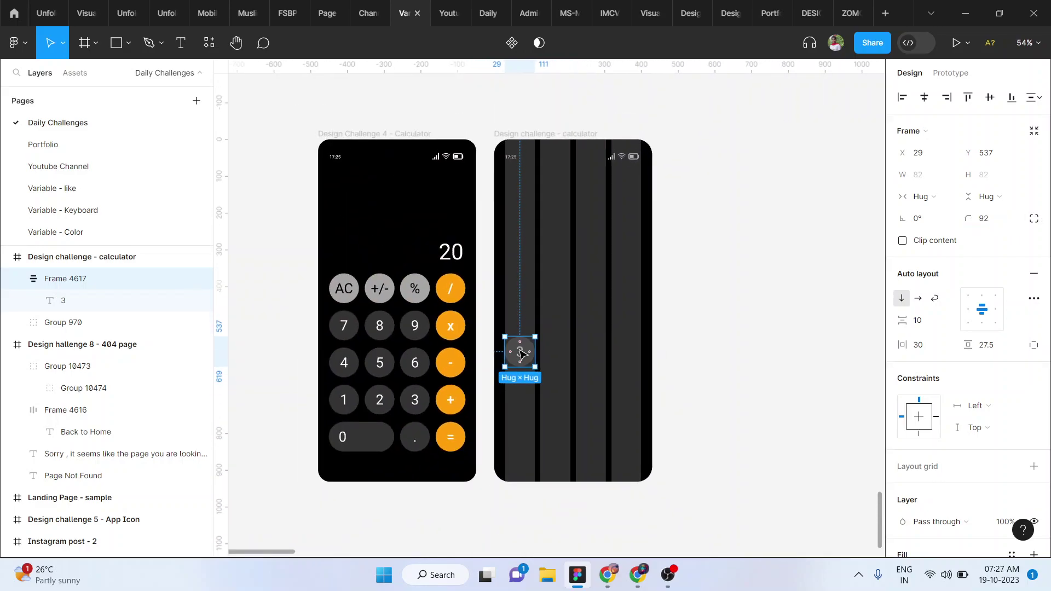
{"action": "scroll", "coordinate": [522, 357], "scroll_direction": "up", "scroll_amount": 4}
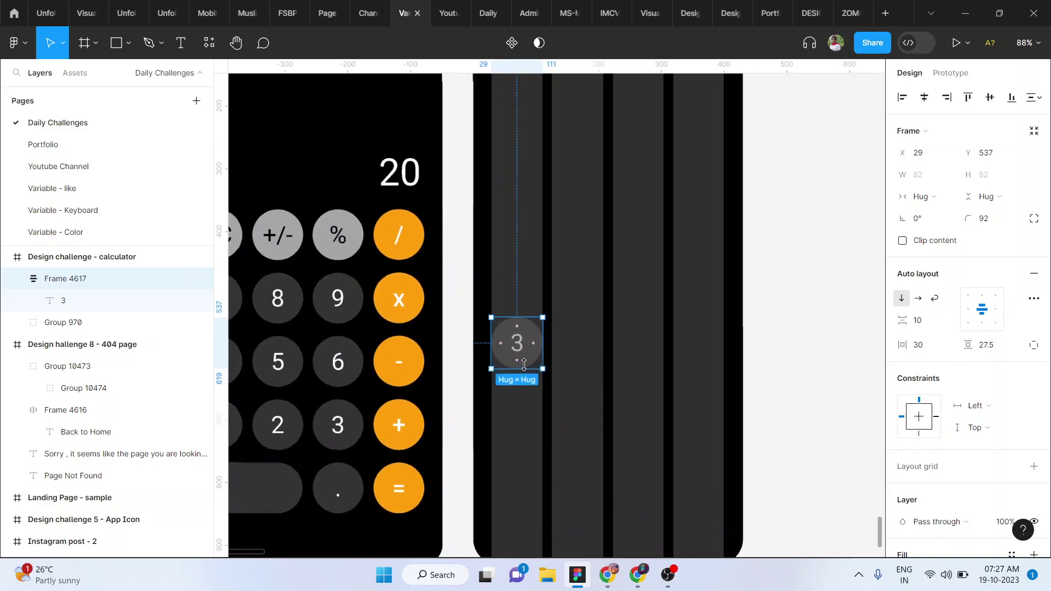
{"action": "scroll", "coordinate": [524, 364], "scroll_direction": "left", "scroll_amount": 2}
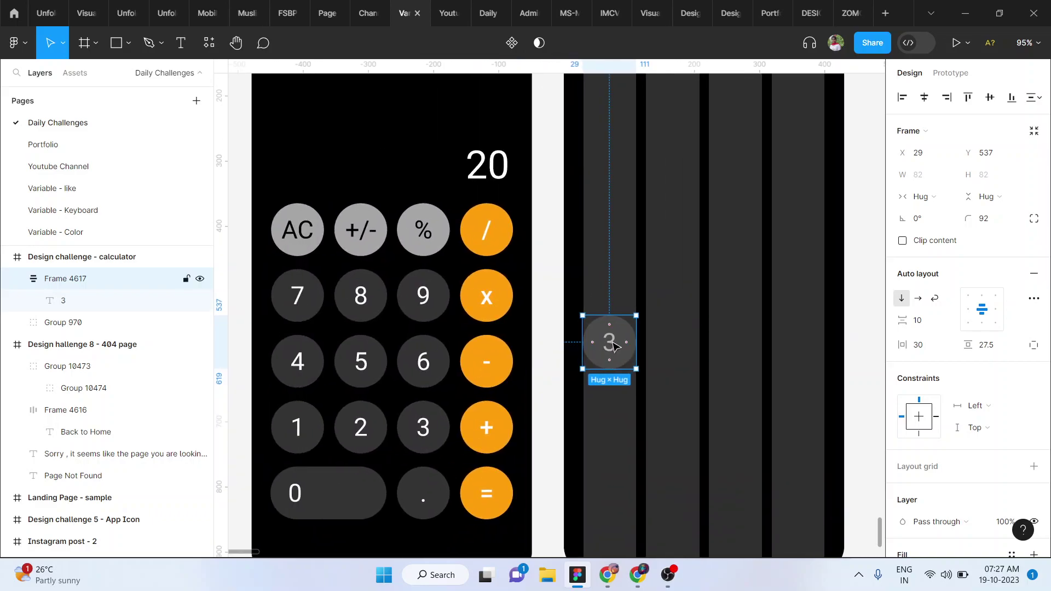
{"action": "left_click_drag", "start_coordinate": [615, 335], "coordinate": [811, 297]}
Step: Duplicate the row of four buttons twice downward, keeping a 15 px gap between the rows
{"action": "left_click_drag", "start_coordinate": [550, 280], "coordinate": [824, 325]}
{"action": "left_click_drag", "start_coordinate": [692, 302], "coordinate": [705, 364]}
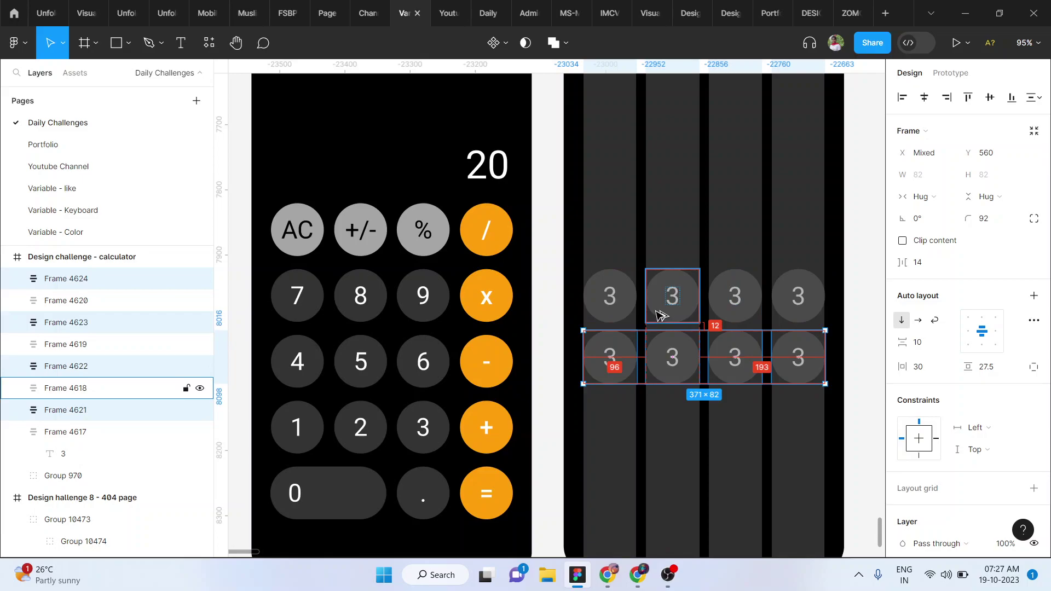
{"action": "key", "text": "Down"}
{"action": "key", "text": "Down"}
{"action": "key", "text": "Down"}
{"action": "key", "text": "Down"}
{"action": "key", "text": "Up"}
{"action": "left_click_drag", "start_coordinate": [696, 364], "coordinate": [702, 427]}
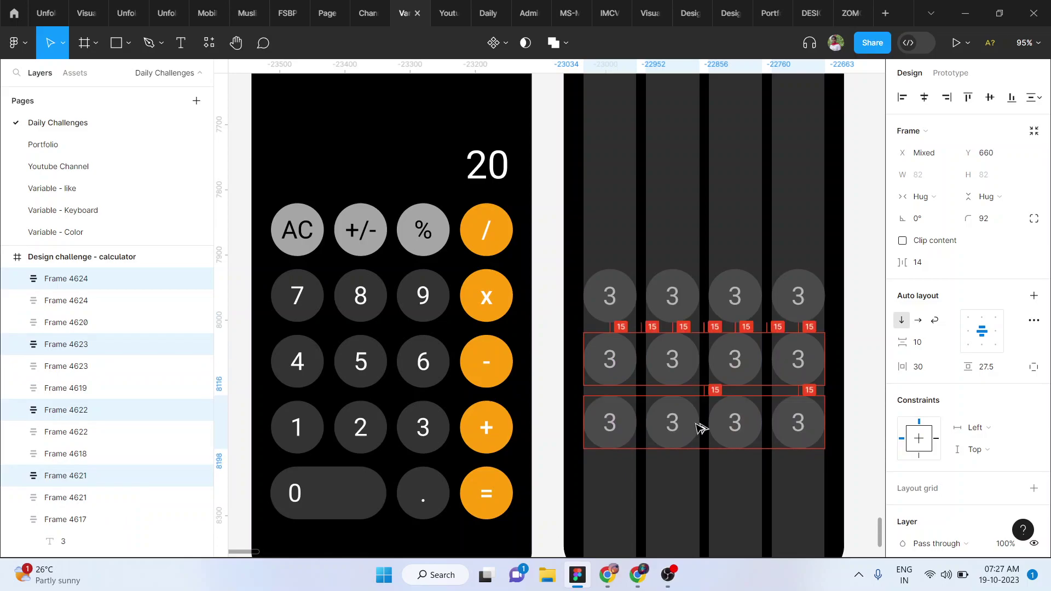
{"action": "scroll", "coordinate": [700, 427], "scroll_direction": "down", "scroll_amount": 2}
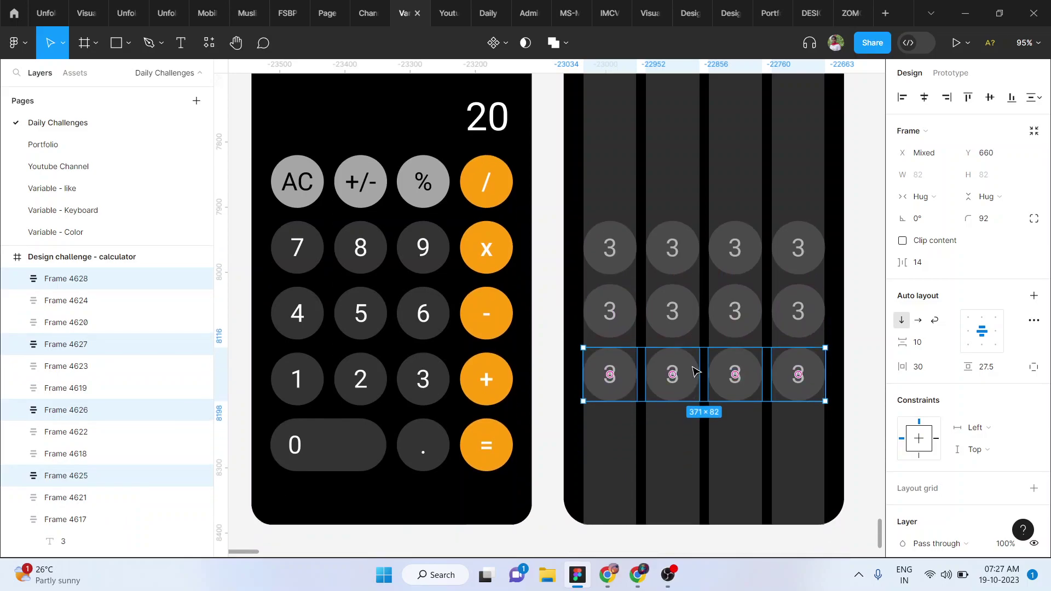
Step: Duplicate the bottom row of four buttons downward with the same 15 px gap until there are five rows
{"action": "left_click_drag", "start_coordinate": [701, 372], "coordinate": [697, 500]}
{"action": "scroll", "coordinate": [697, 499], "scroll_direction": "right", "scroll_amount": 4}
{"action": "scroll", "coordinate": [697, 499], "scroll_direction": "down", "scroll_amount": 2}
Step: Move all five rows of buttons together about 90 px higher in the new calculator frame
{"action": "left_click_drag", "start_coordinate": [764, 503], "coordinate": [491, 185]}
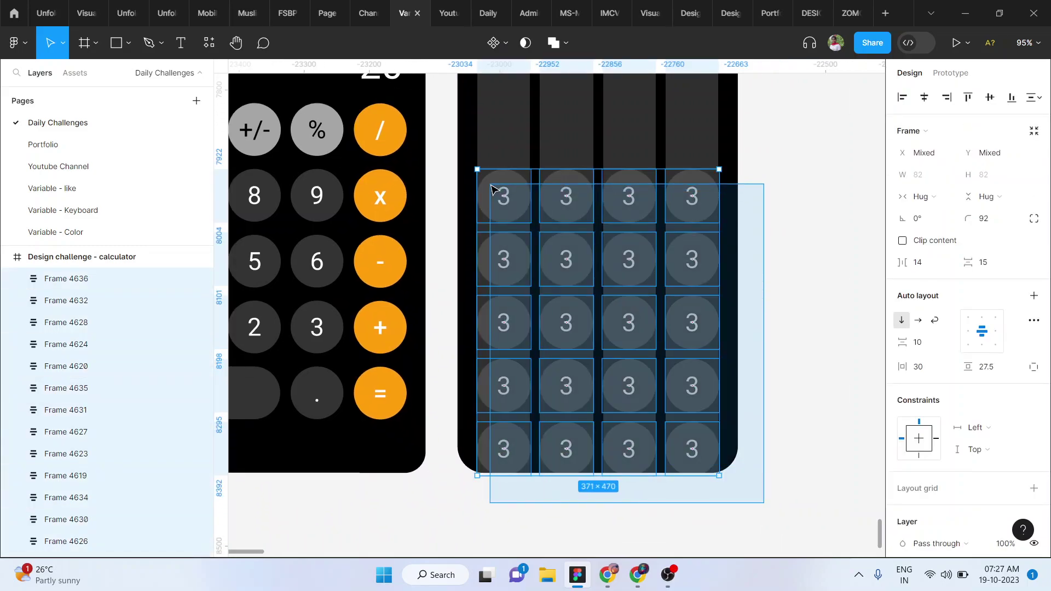
{"action": "scroll", "coordinate": [493, 188], "scroll_direction": "up", "scroll_amount": 2}
{"action": "scroll", "coordinate": [493, 188], "scroll_direction": "left", "scroll_amount": 1}
{"action": "key", "text": "shift+Up"}
{"action": "key", "text": "shift+Up"}
{"action": "key", "text": "shift+Up"}
{"action": "key", "text": "shift+Up"}
{"action": "key", "text": "shift+Up"}
{"action": "key", "text": "shift+Up"}
{"action": "key", "text": "shift+Up"}
{"action": "key", "text": "shift+Up"}
{"action": "key", "text": "shift+Up"}
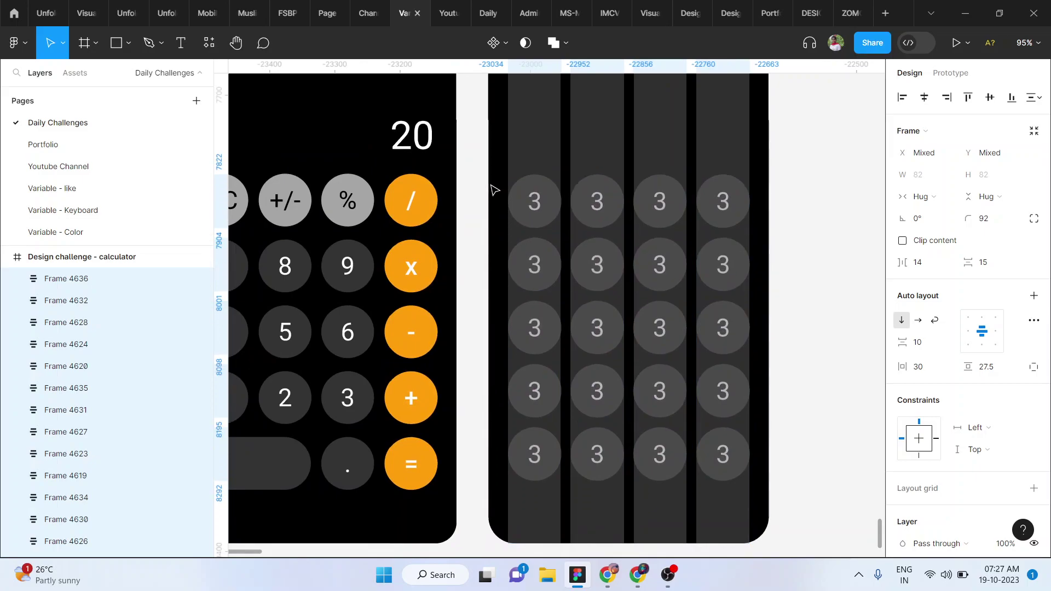
{"action": "scroll", "coordinate": [494, 190], "scroll_direction": "down", "scroll_amount": 5}
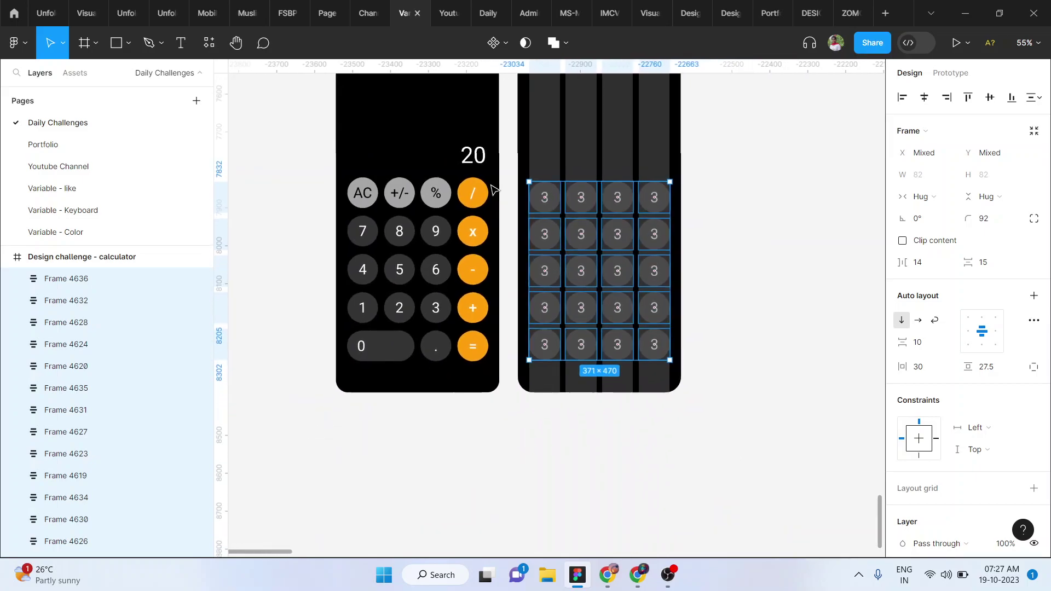
{"action": "left_click", "coordinate": [774, 275]}
{"action": "scroll", "coordinate": [535, 312], "scroll_direction": "up", "scroll_amount": 3, "text": "ctrl"}
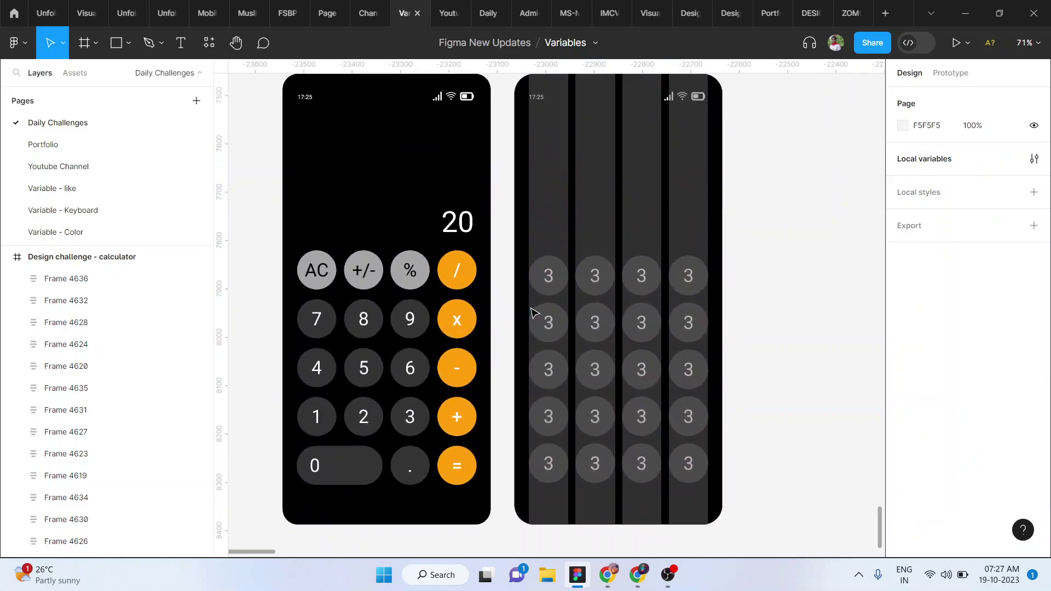
Step: Recolour the five buttons in the fourth column with the orange FF9F0A sampled from the original calculator's operator button
{"action": "left_click", "coordinate": [691, 436]}
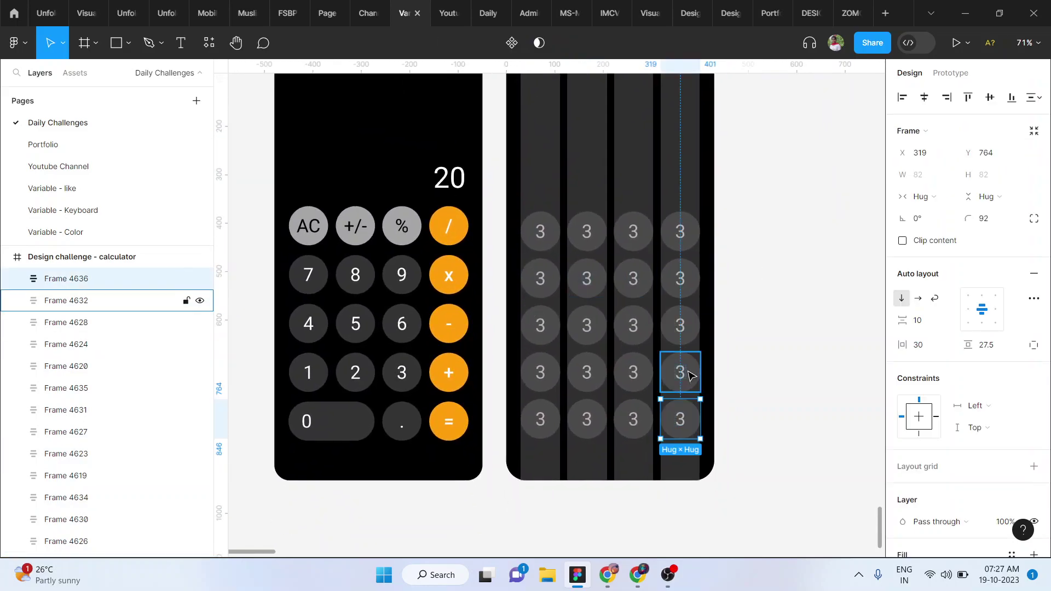
{"action": "left_click", "coordinate": [688, 373], "text": "shift"}
{"action": "left_click", "coordinate": [685, 327], "text": "shift"}
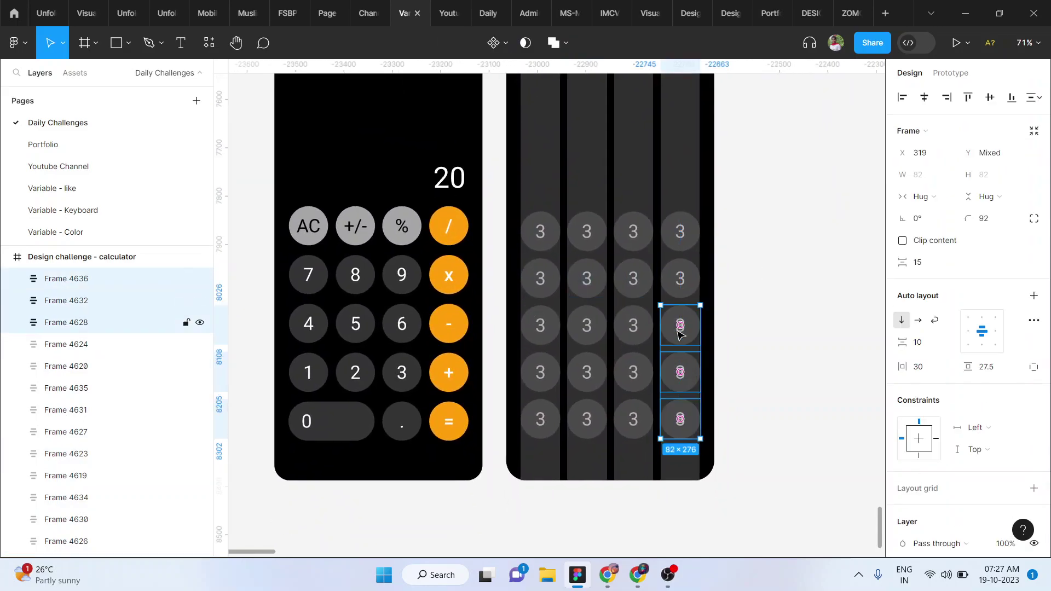
{"action": "left_click", "coordinate": [684, 284], "text": "shift"}
{"action": "left_click", "coordinate": [690, 242], "text": "shift"}
{"action": "key", "text": "i"}
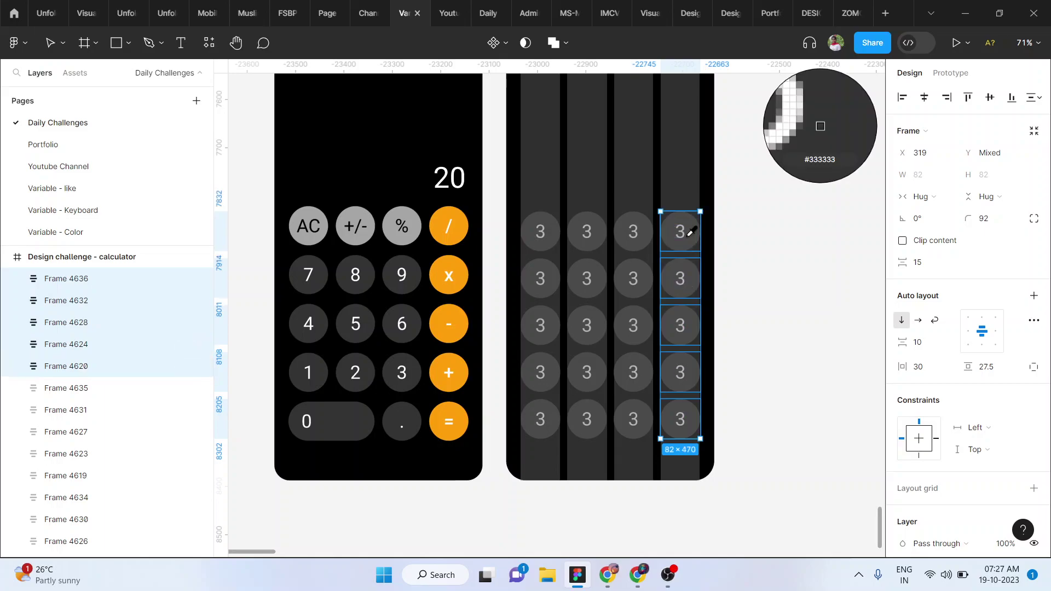
{"action": "left_click", "coordinate": [451, 226]}
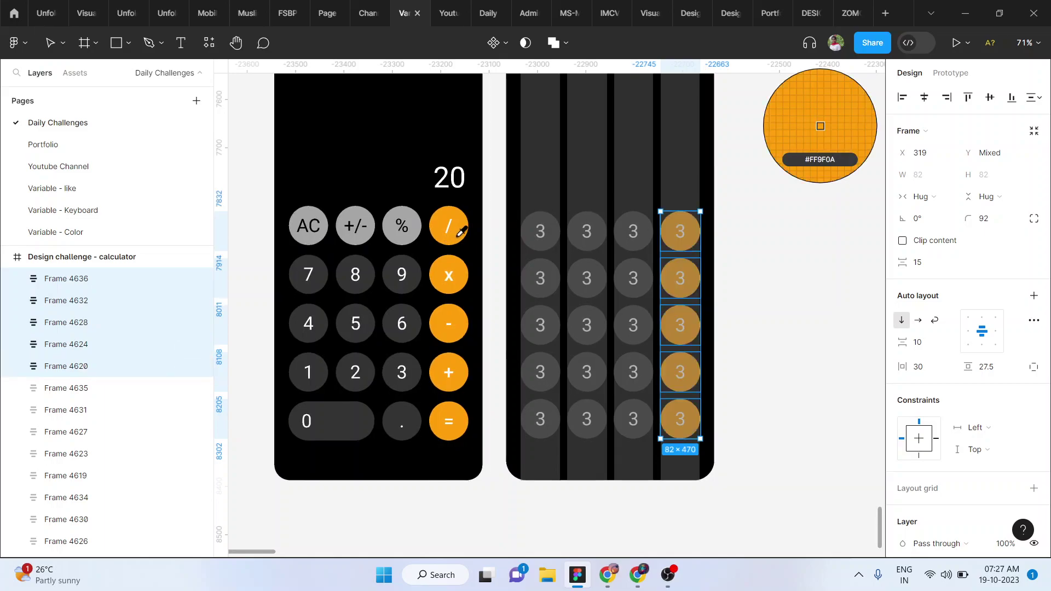
{"action": "left_click", "coordinate": [805, 288]}
Step: Hide the new calculator frame's four-column layout grid to check the buttons without it, and show the grid again
{"action": "scroll", "coordinate": [805, 289], "scroll_direction": "up", "scroll_amount": 3}
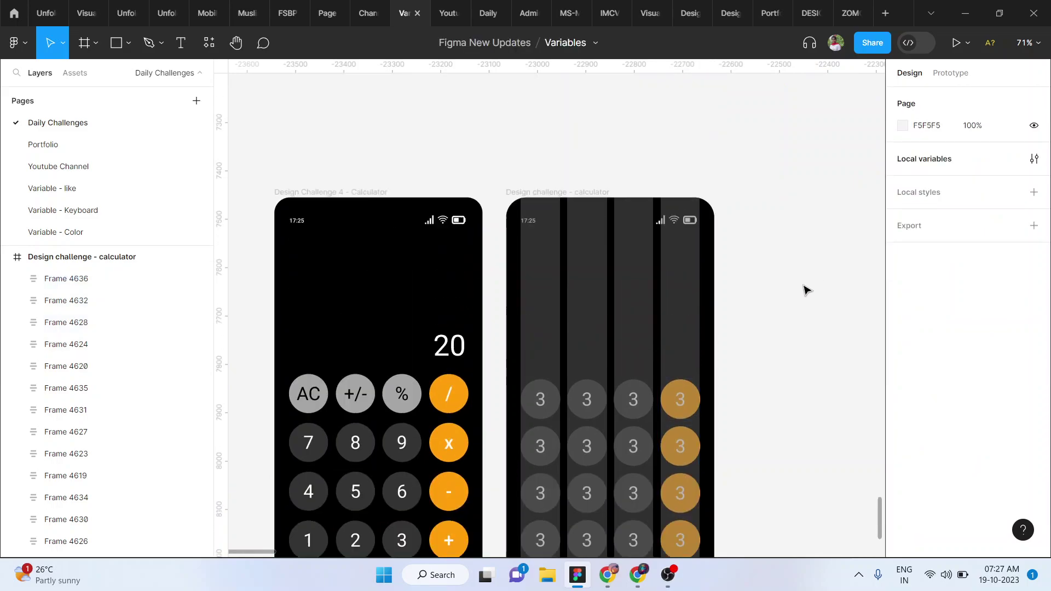
{"action": "scroll", "coordinate": [629, 265], "scroll_direction": "down", "scroll_amount": 1}
{"action": "scroll", "coordinate": [628, 269], "scroll_direction": "up", "scroll_amount": 5}
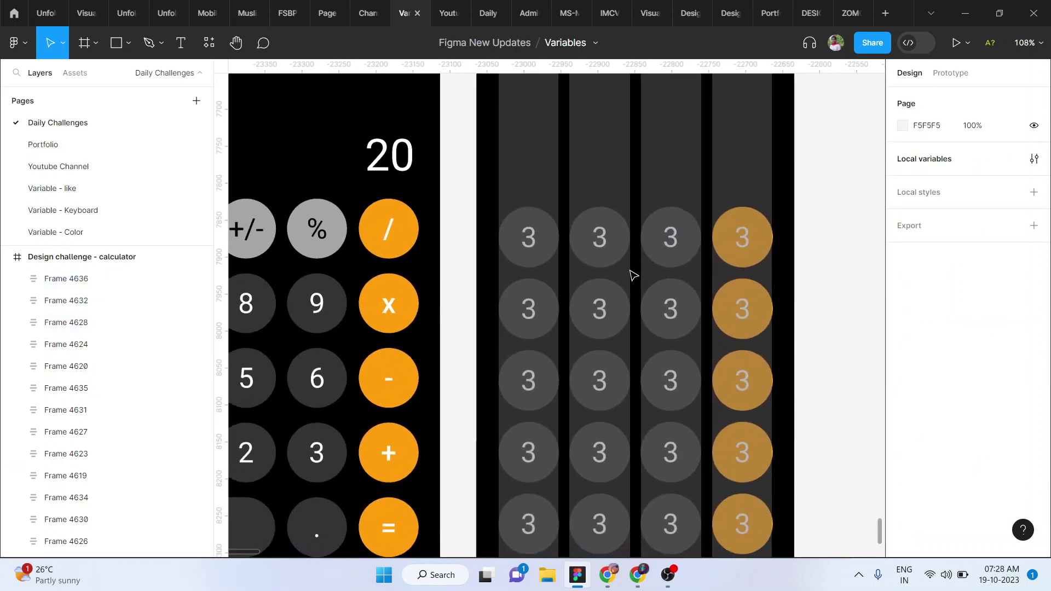
{"action": "scroll", "coordinate": [782, 376], "scroll_direction": "down", "scroll_amount": 5}
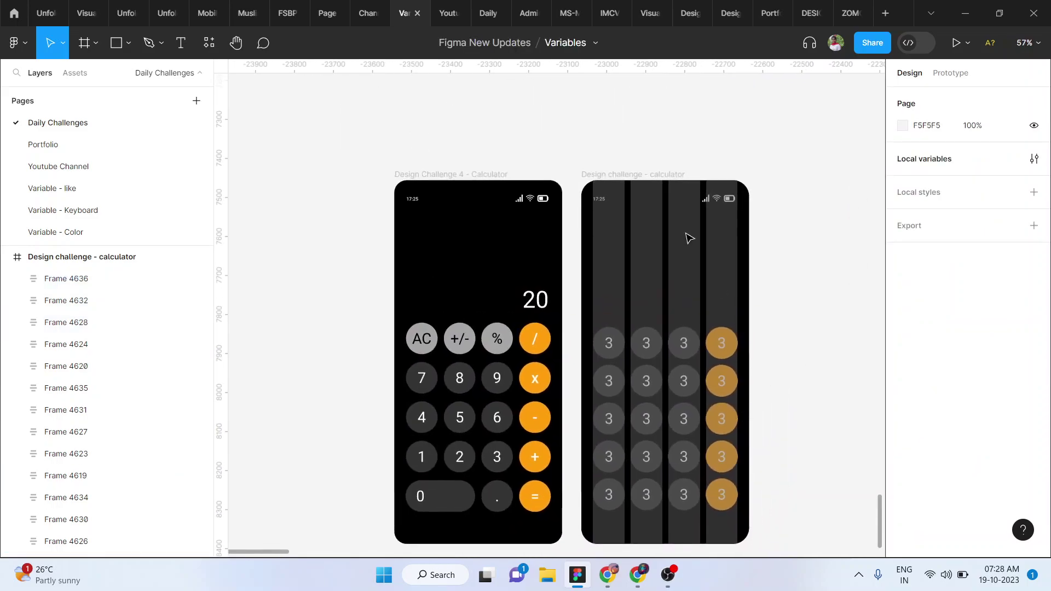
{"action": "left_click", "coordinate": [633, 174]}
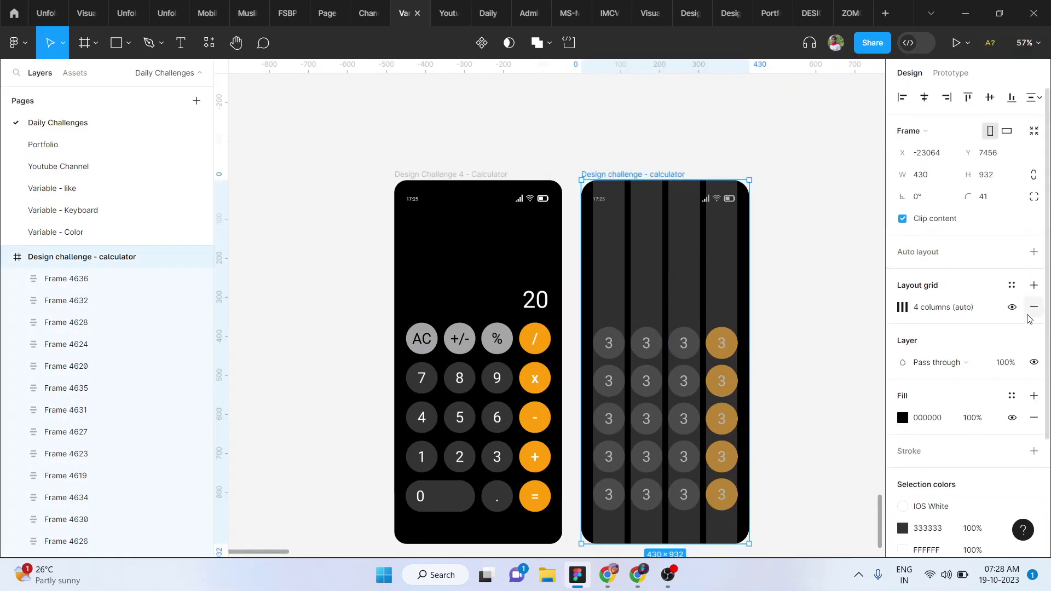
{"action": "left_click", "coordinate": [1013, 308]}
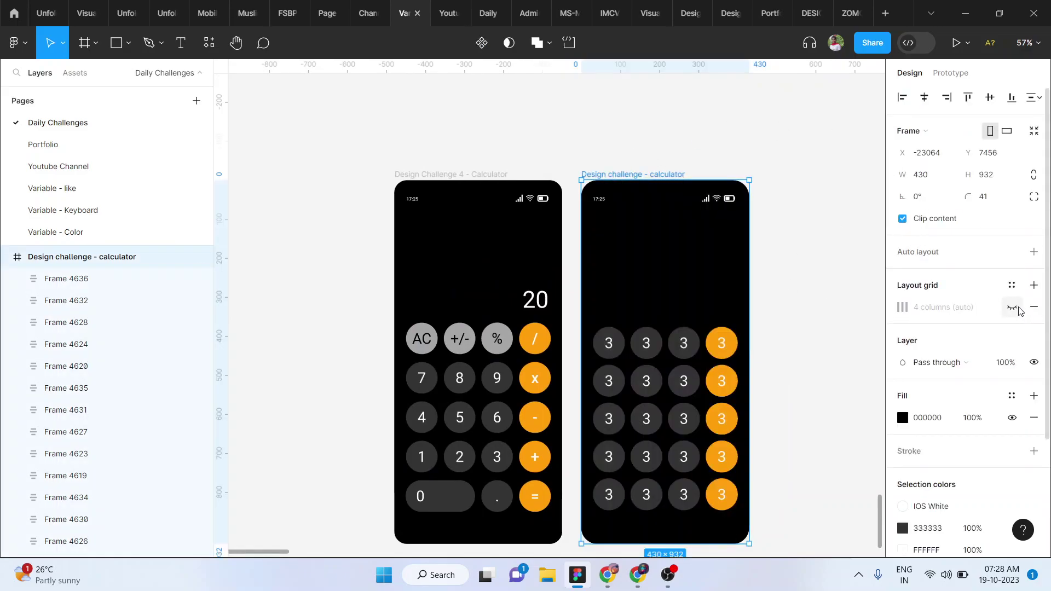
{"action": "left_click", "coordinate": [1012, 308]}
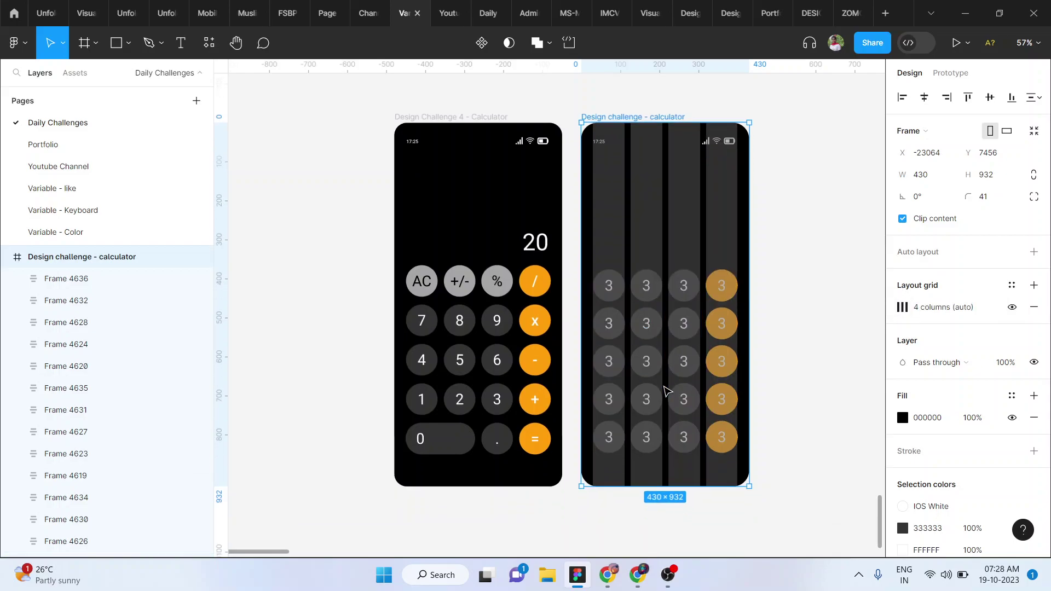
Step: Delete the second button in the bottom row to make room for a wide zero button
{"action": "scroll", "coordinate": [668, 390], "scroll_direction": "up", "scroll_amount": 2}
{"action": "scroll", "coordinate": [668, 390], "scroll_direction": "down", "scroll_amount": 3}
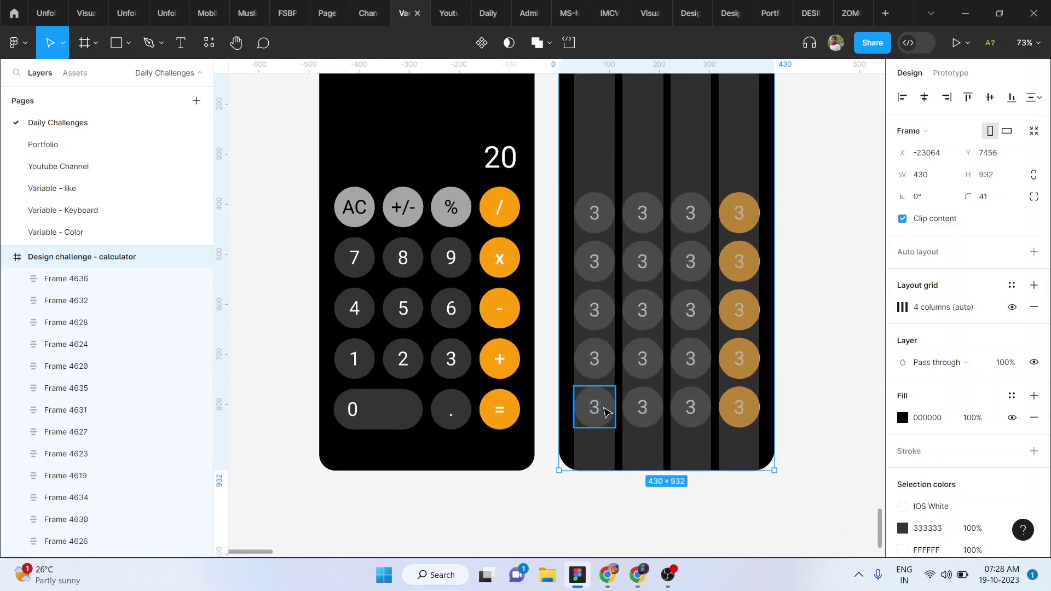
{"action": "double_click", "coordinate": [604, 409]}
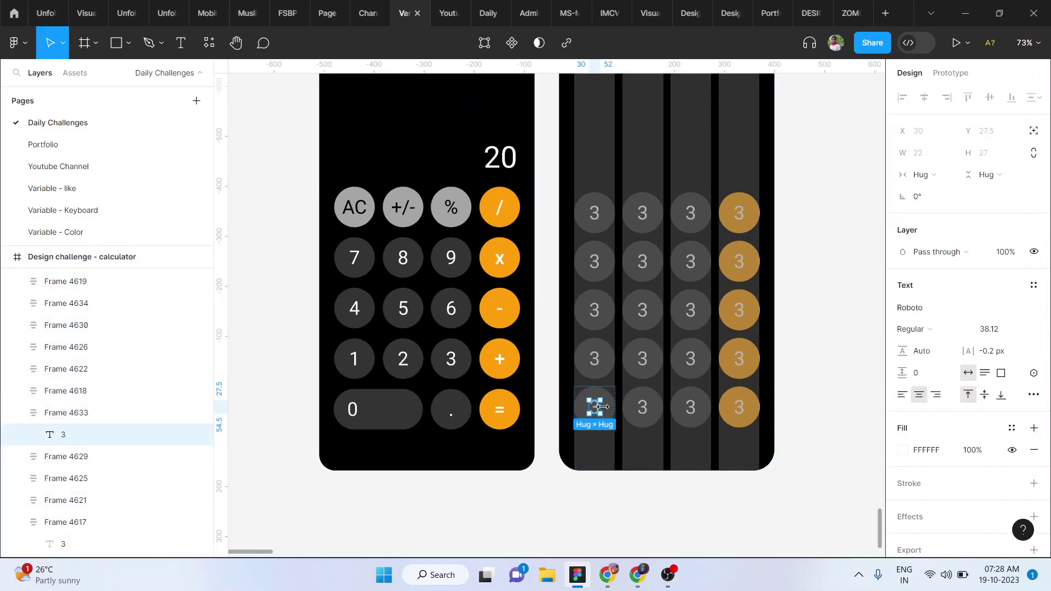
{"action": "left_click", "coordinate": [694, 464]}
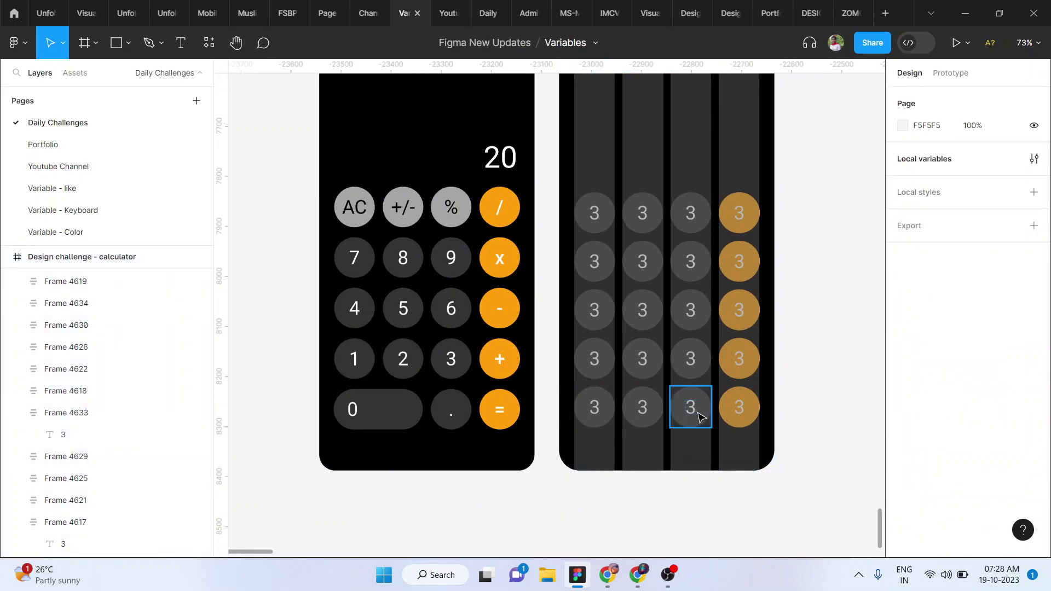
{"action": "left_click", "coordinate": [640, 407]}
{"action": "key", "text": "Delete"}
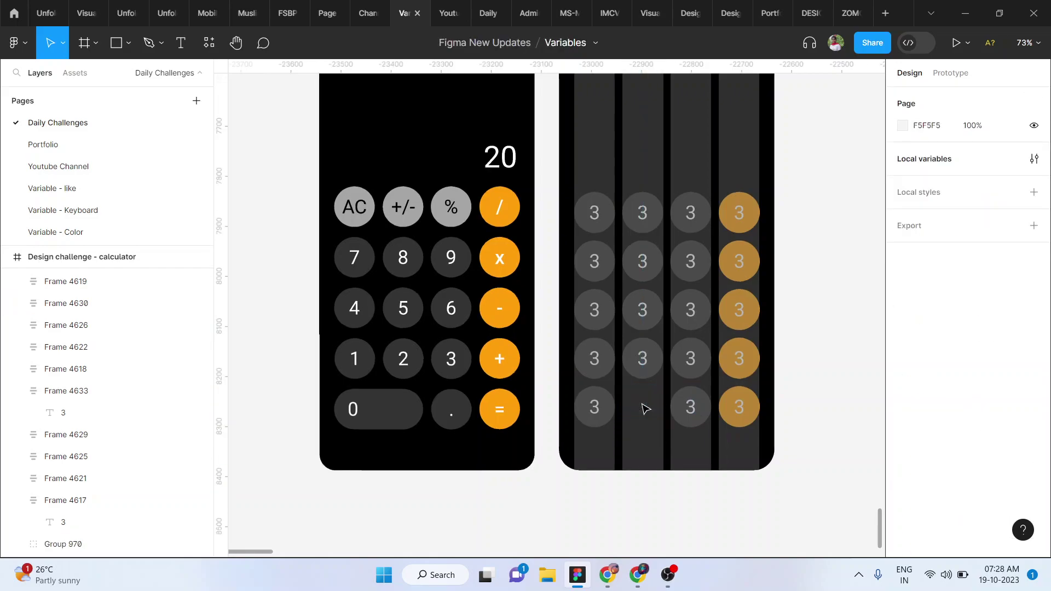
Step: Try a horizontal padding of 79 on the first button in the bottom row and undo it
{"action": "left_click", "coordinate": [604, 407]}
{"action": "scroll", "coordinate": [604, 407], "scroll_direction": "up", "scroll_amount": 5}
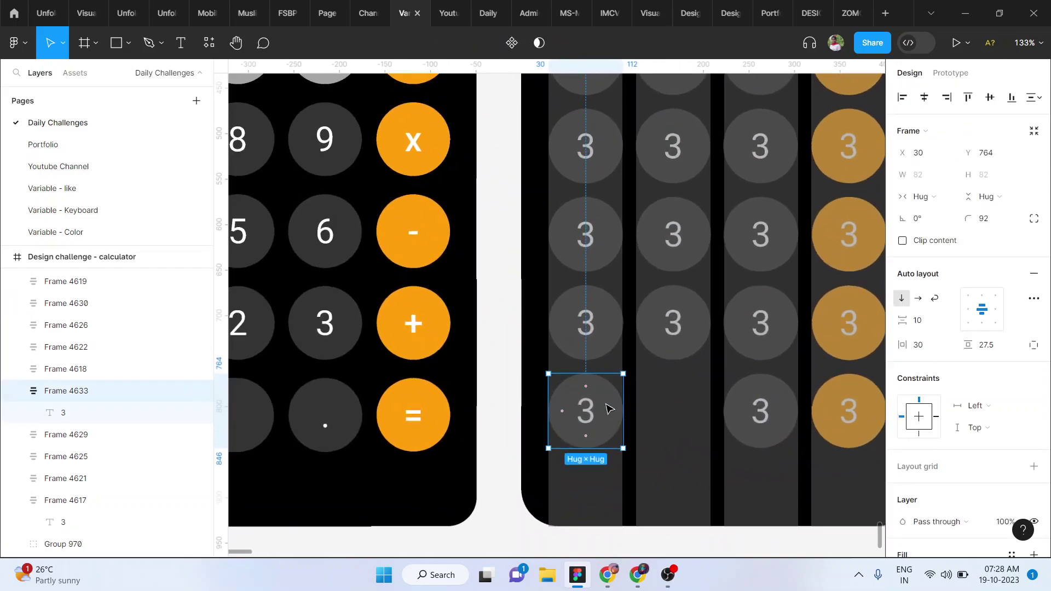
{"action": "left_click_drag", "start_coordinate": [903, 349], "coordinate": [972, 346]}
{"action": "scroll", "coordinate": [662, 305], "scroll_direction": "down", "scroll_amount": 5}
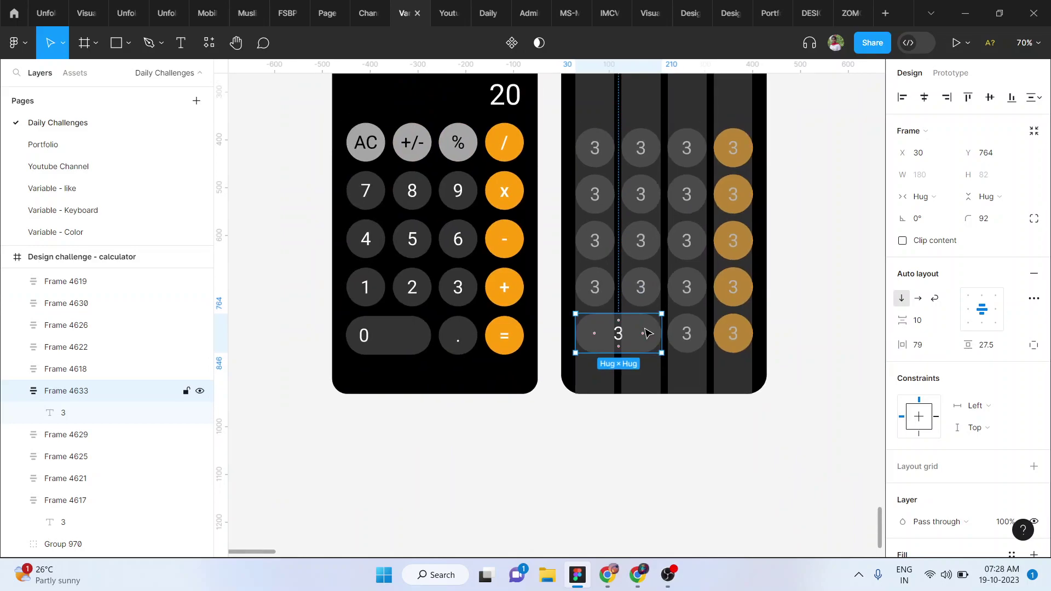
{"action": "key", "text": "ctrl+z"}
Step: Give the bottom row's first button individual paddings and set its right padding to 124 so it spans two columns
{"action": "scroll", "coordinate": [630, 331], "scroll_direction": "up", "scroll_amount": 3}
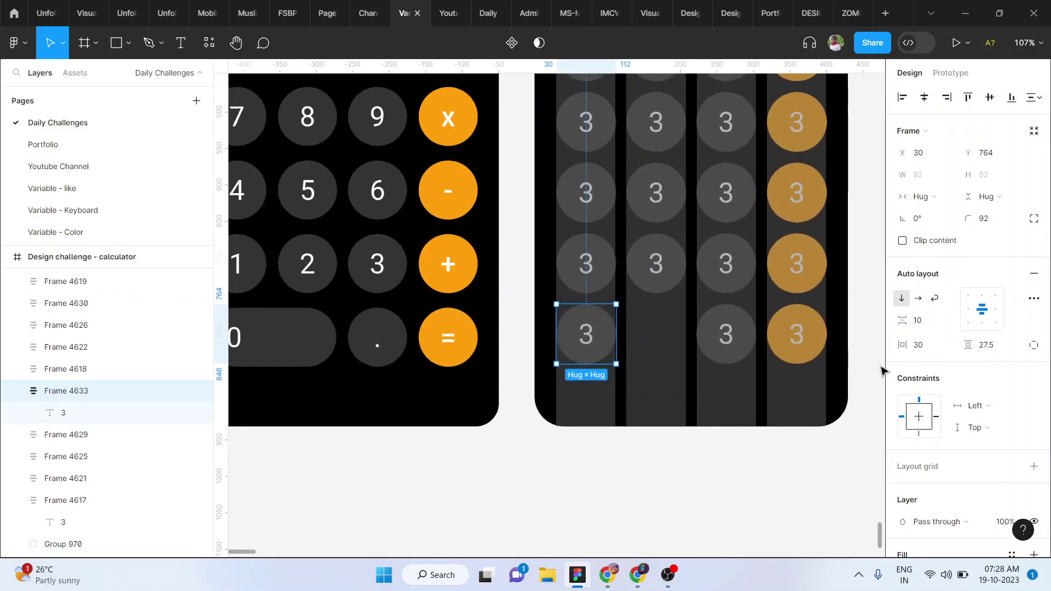
{"action": "left_click", "coordinate": [1037, 352]}
{"action": "left_click_drag", "start_coordinate": [904, 368], "coordinate": [1033, 368]}
{"action": "scroll", "coordinate": [645, 340], "scroll_direction": "down", "scroll_amount": 5}
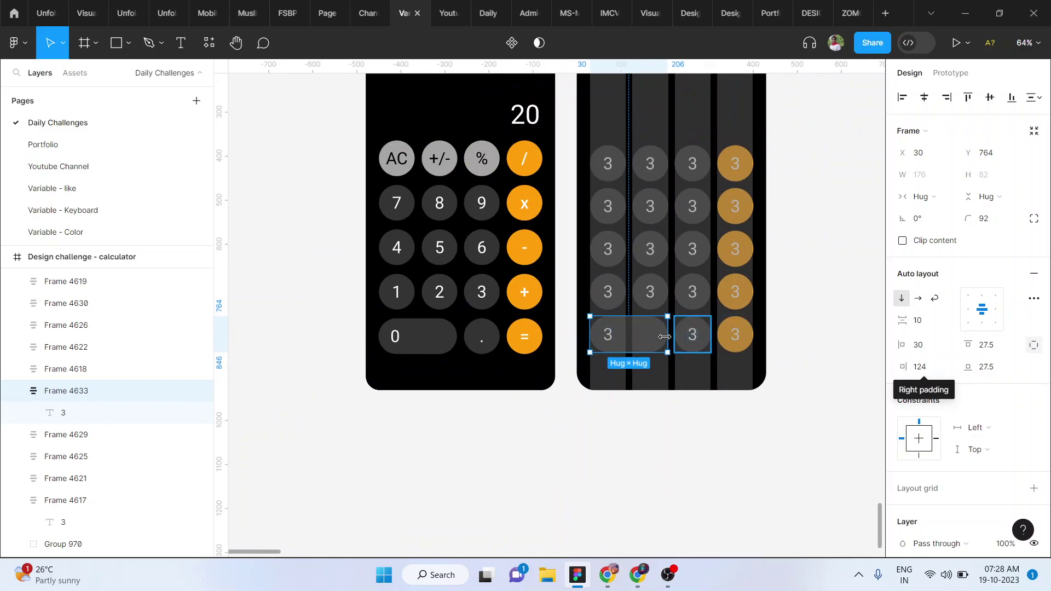
{"action": "left_click", "coordinate": [703, 335]}
{"action": "scroll", "coordinate": [704, 337], "scroll_direction": "up", "scroll_amount": 5}
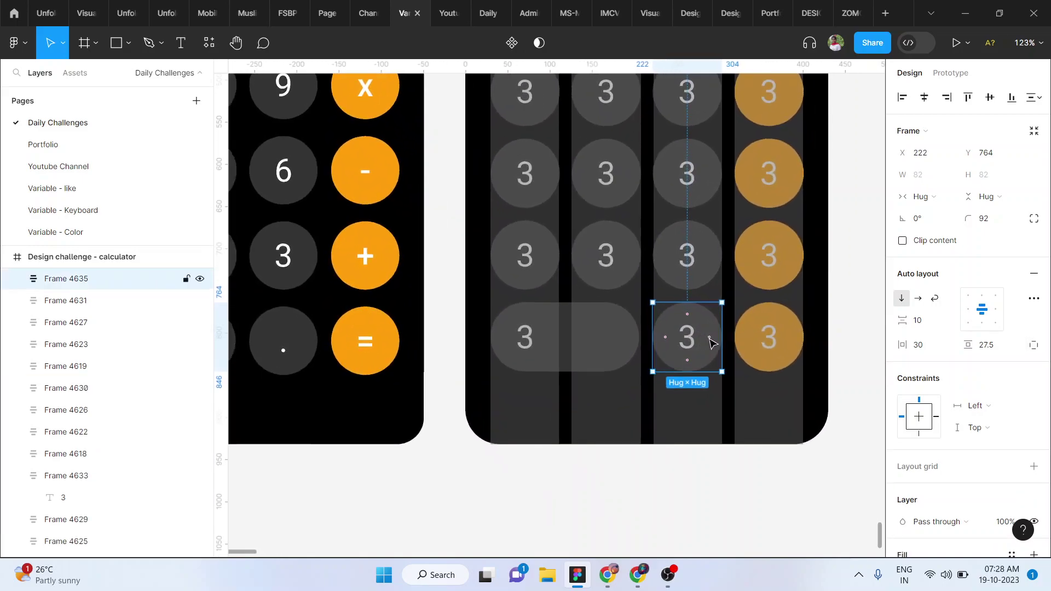
{"action": "key", "text": "Escape"}
{"action": "scroll", "coordinate": [709, 412], "scroll_direction": "down", "scroll_amount": 4}
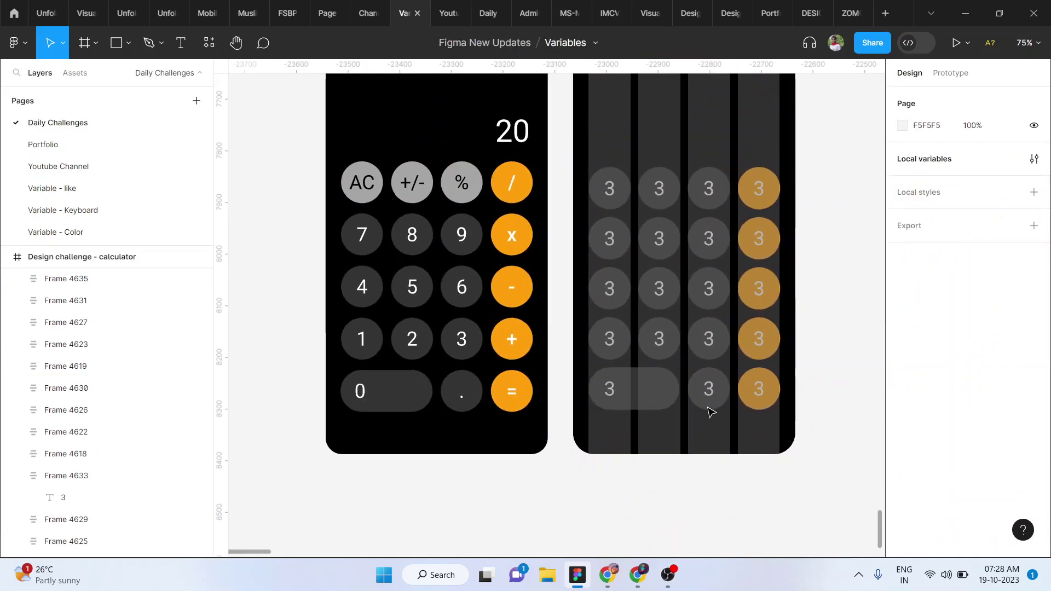
Step: Change the label of the wide bottom-row button to 0 and the label of the round button beside it to a decimal point
{"action": "left_click", "coordinate": [612, 393]}
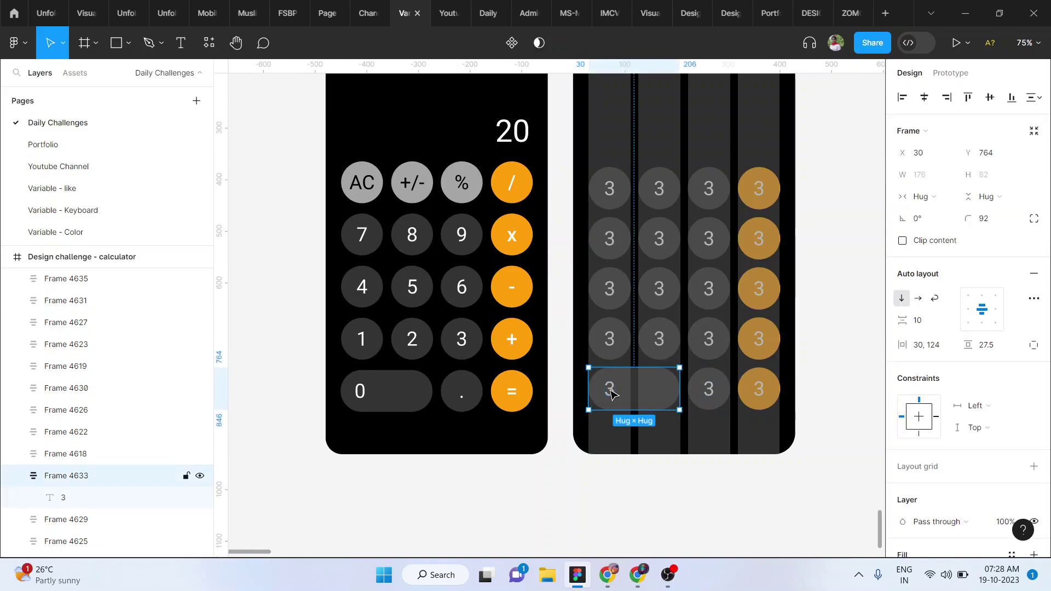
{"action": "double_click", "coordinate": [608, 389]}
{"action": "type", "text": "0"}
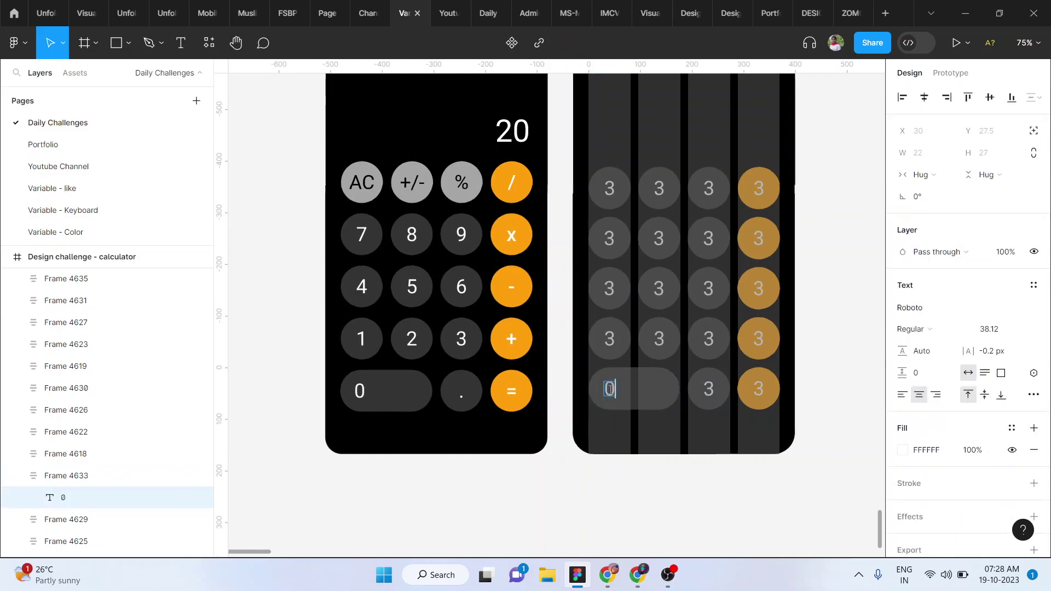
{"action": "double_click", "coordinate": [709, 390]}
{"action": "type", "text": "."}
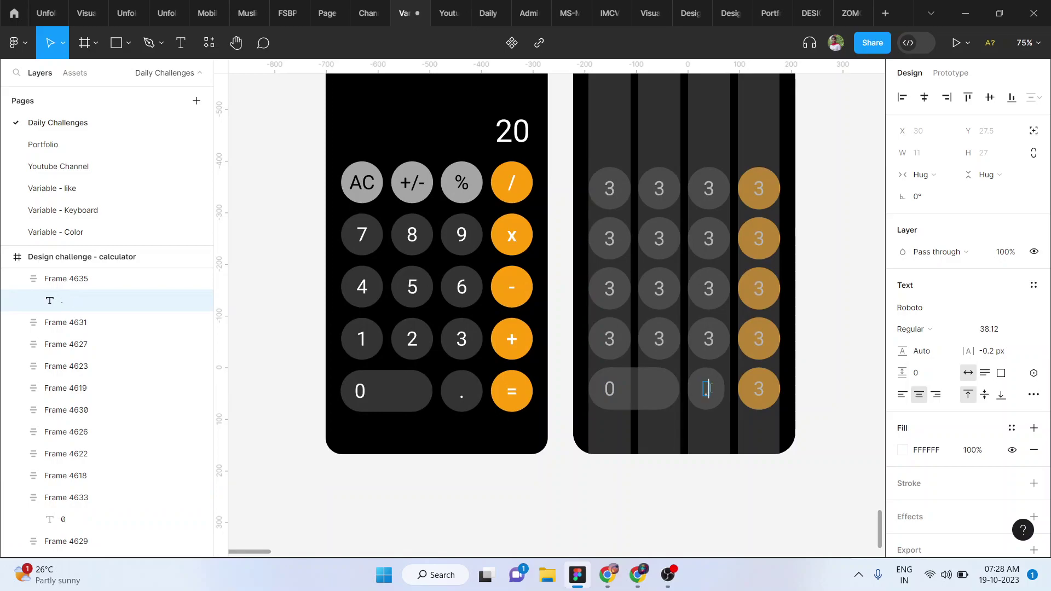
Step: Label the lowest orange button = and the orange button above it +
{"action": "left_click", "coordinate": [767, 389]}
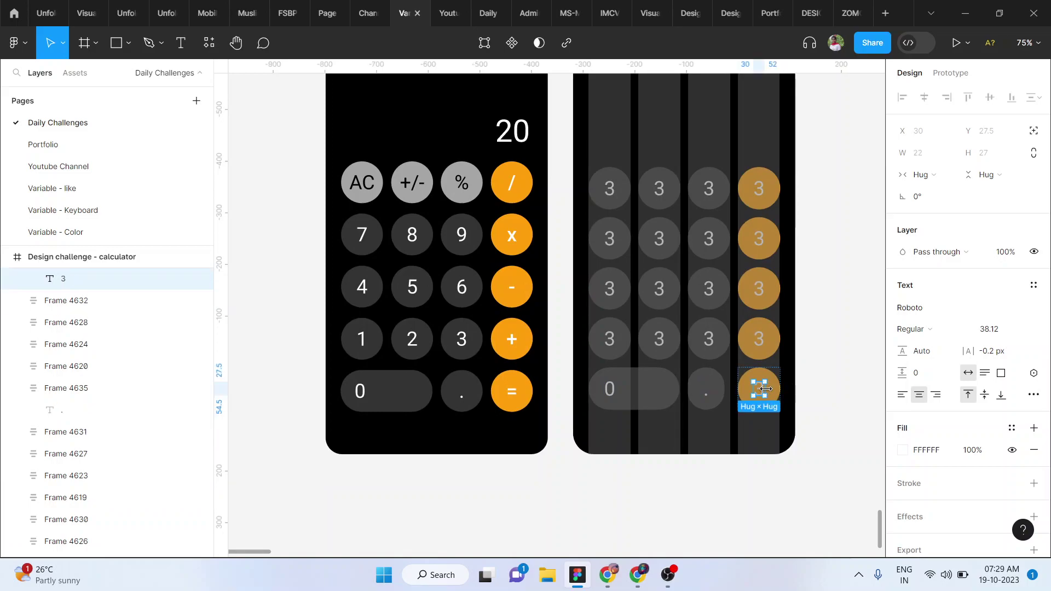
{"action": "double_click", "coordinate": [761, 390]}
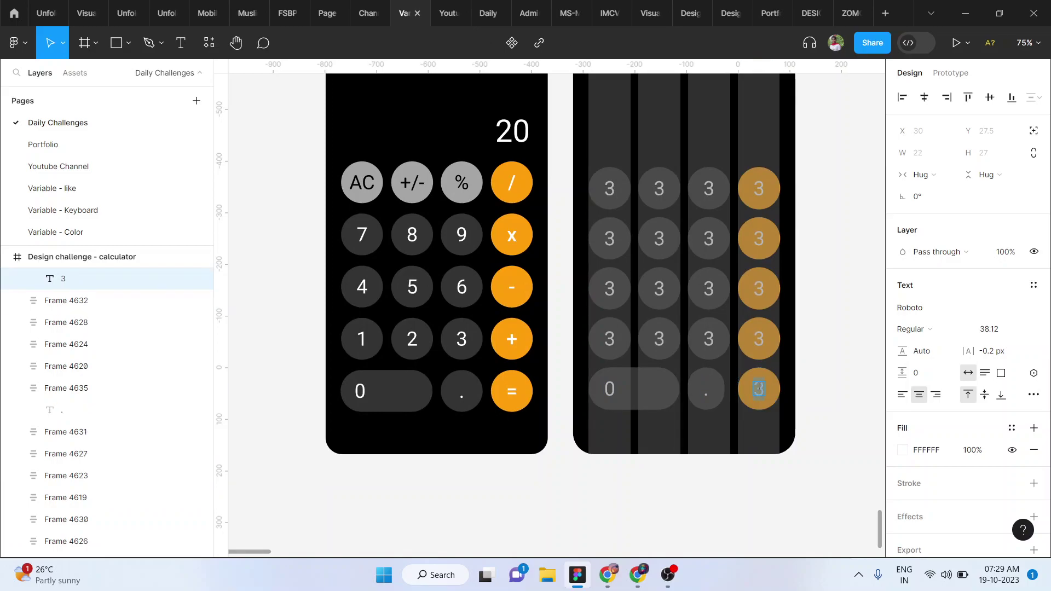
{"action": "type", "text": "="}
{"action": "double_click", "coordinate": [762, 338]}
{"action": "key", "text": "BackSpace"}
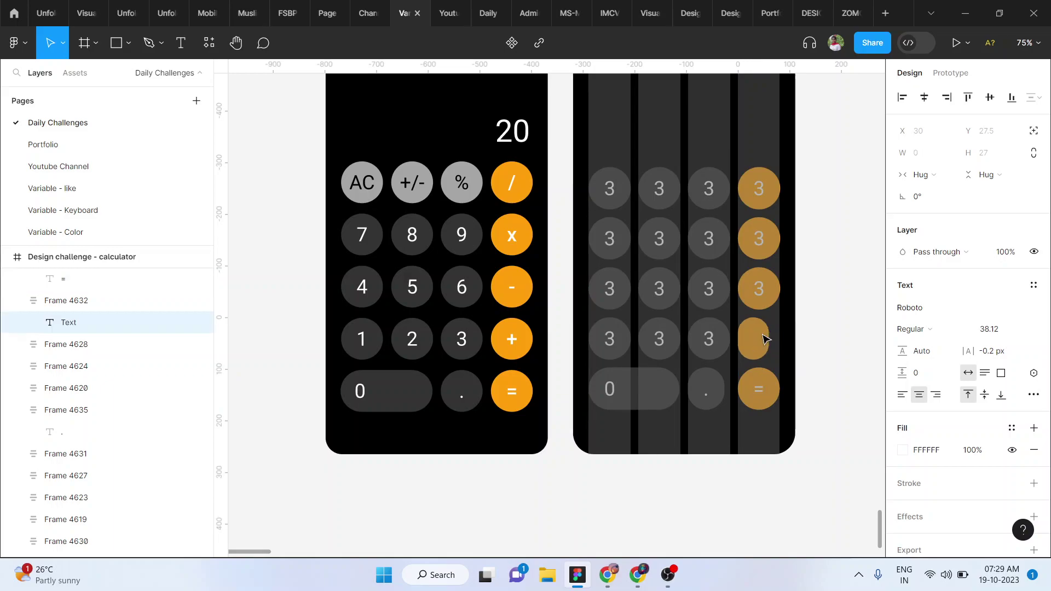
{"action": "type", "text": "+"}
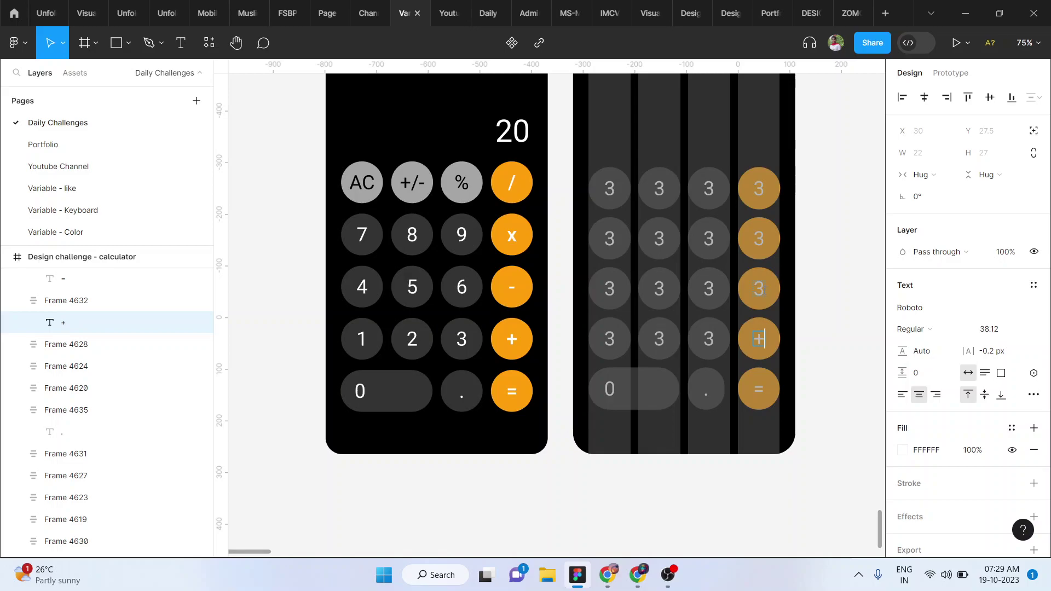
Step: Label the three remaining orange buttons -, X and / going upward to the top row
{"action": "double_click", "coordinate": [763, 289]}
{"action": "key", "text": "BackSpace"}
{"action": "type", "text": "-"}
{"action": "double_click", "coordinate": [762, 238]}
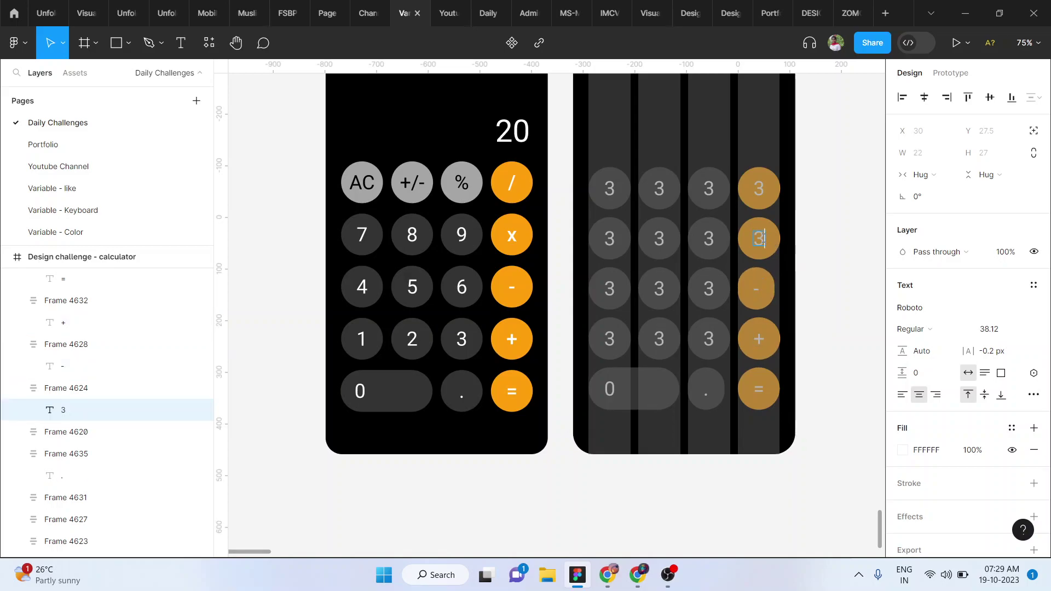
{"action": "type", "text": "X"}
{"action": "left_click", "coordinate": [757, 182]}
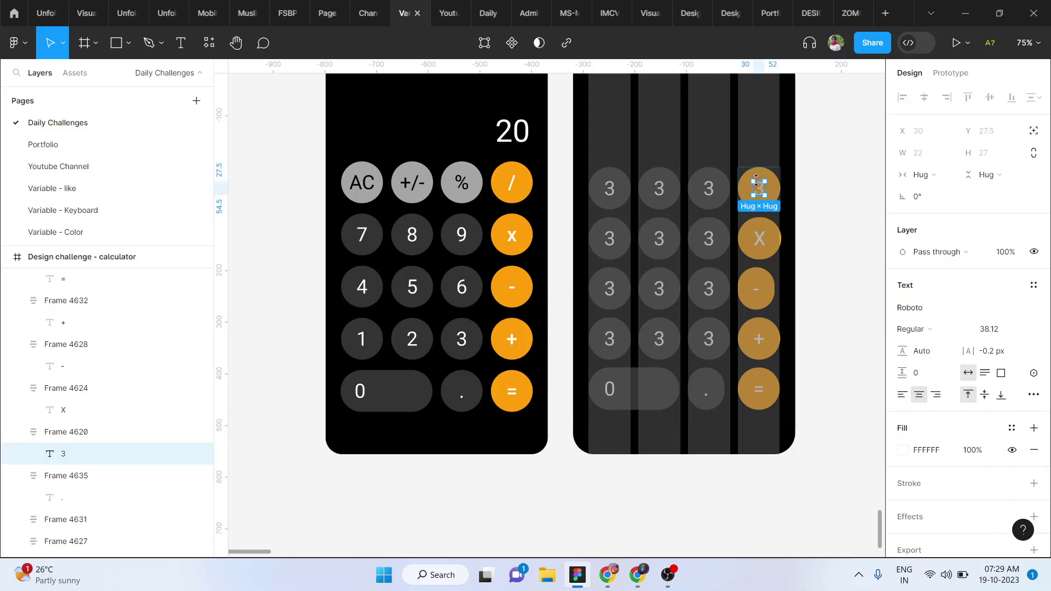
{"action": "double_click", "coordinate": [758, 189]}
{"action": "type", "text": "/"}
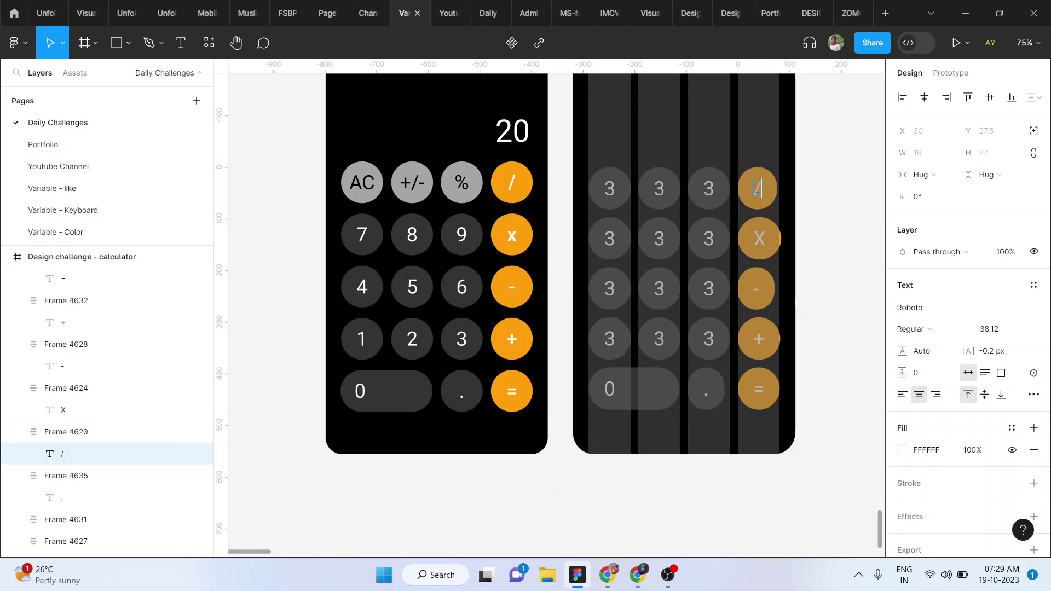
Step: Change the labels of the top row's third and second buttons to % and +/-
{"action": "double_click", "coordinate": [708, 188]}
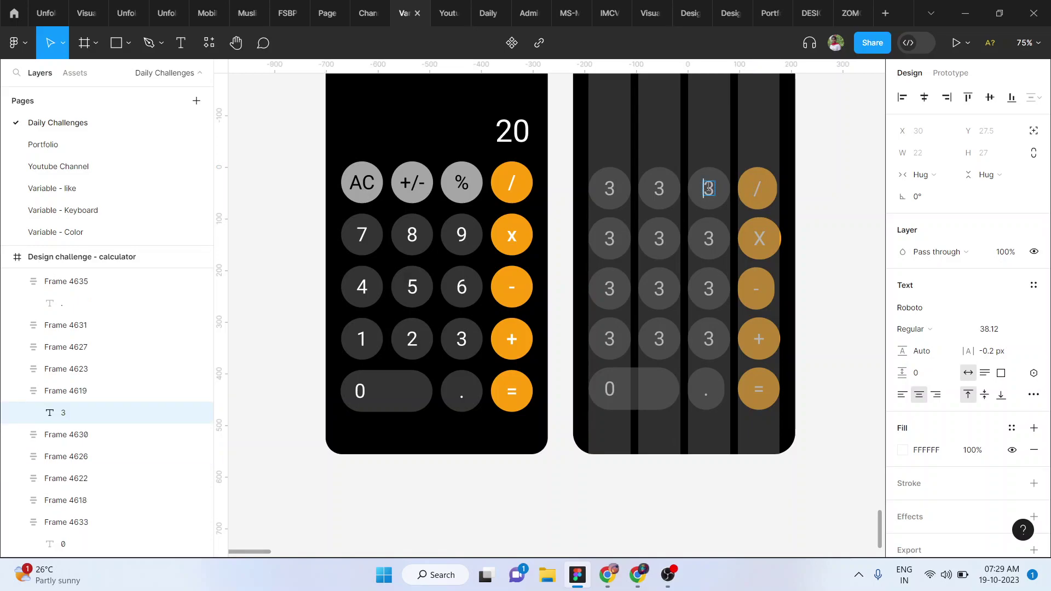
{"action": "key", "text": "BackSpace"}
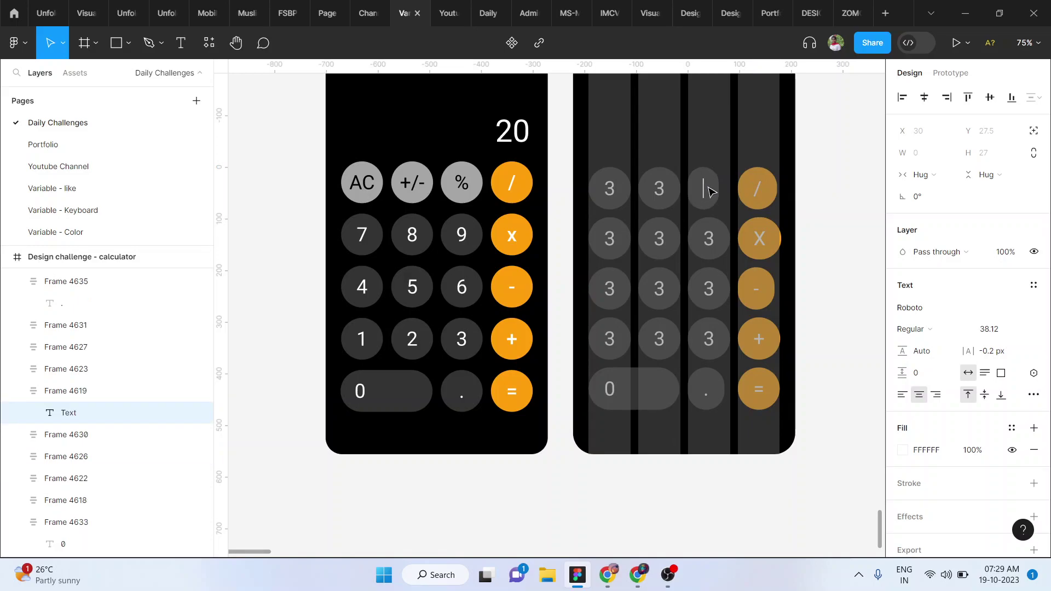
{"action": "type", "text": "%"}
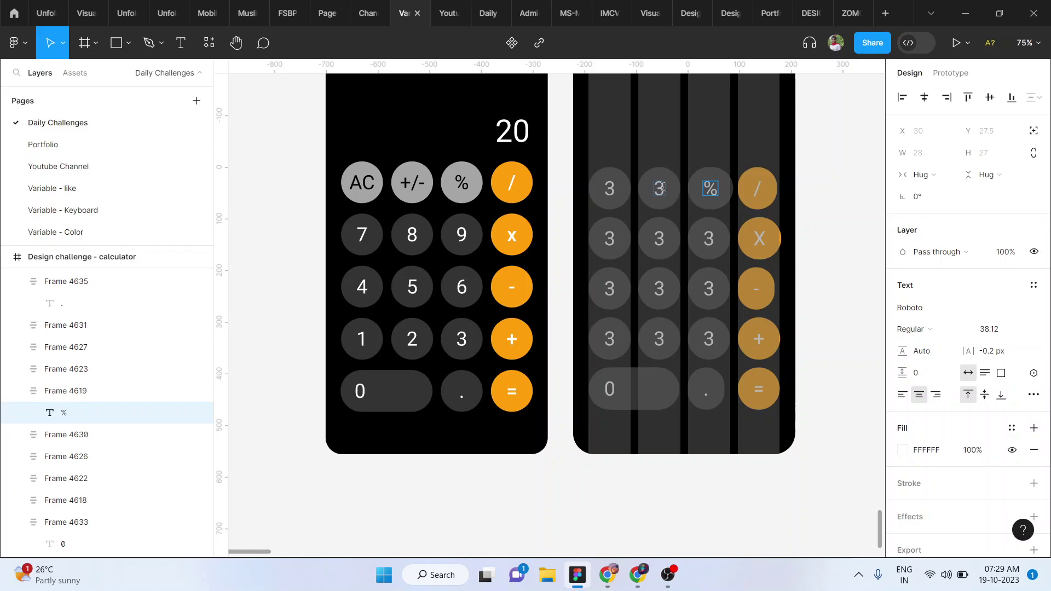
{"action": "left_click", "coordinate": [661, 188]}
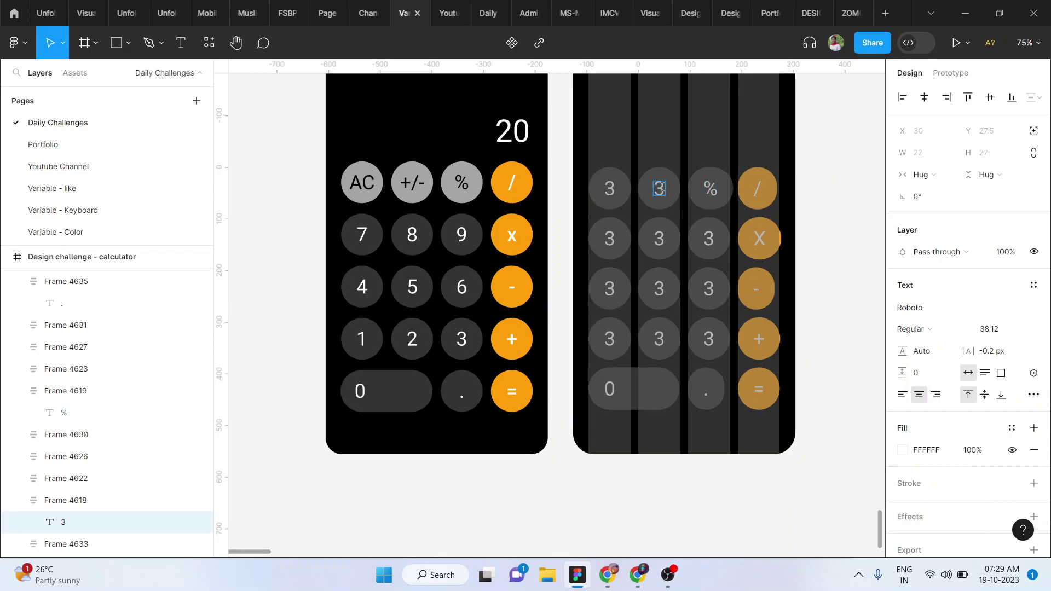
{"action": "type", "text": "+/-"}
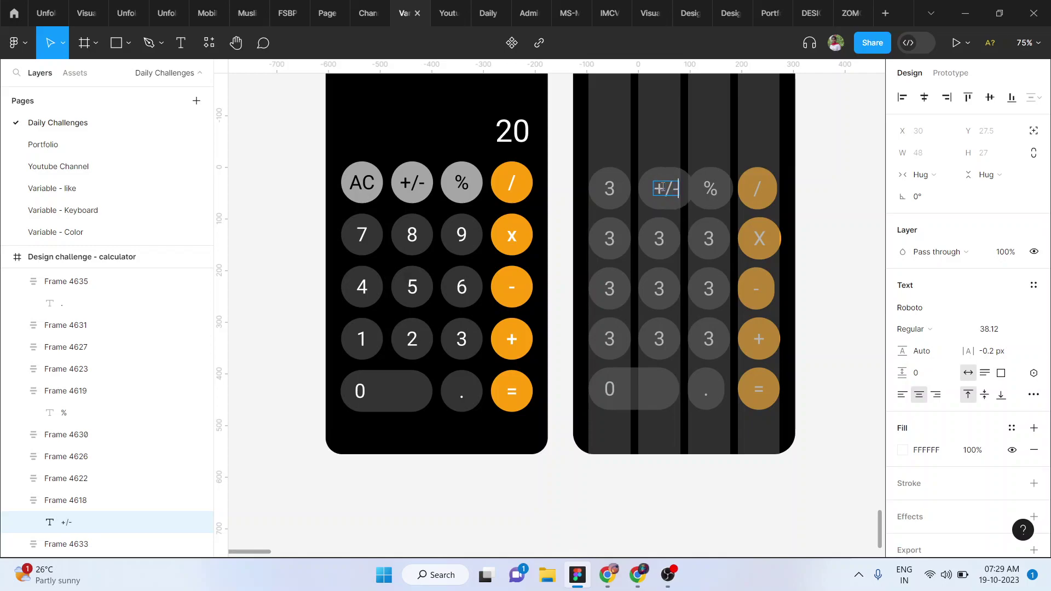
Step: Reduce the +/- button's horizontal padding to 17 so it fits its grid column
{"action": "key", "text": "Escape"}
{"action": "scroll", "coordinate": [663, 188], "scroll_direction": "up", "scroll_amount": 3}
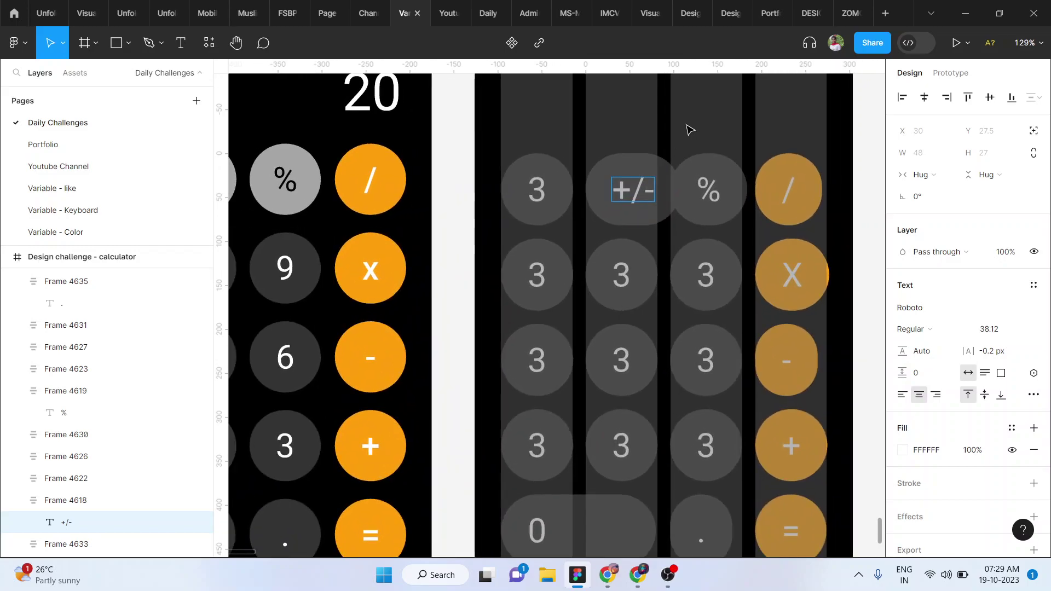
{"action": "scroll", "coordinate": [679, 180], "scroll_direction": "up", "scroll_amount": 1}
{"action": "key", "text": "Escape"}
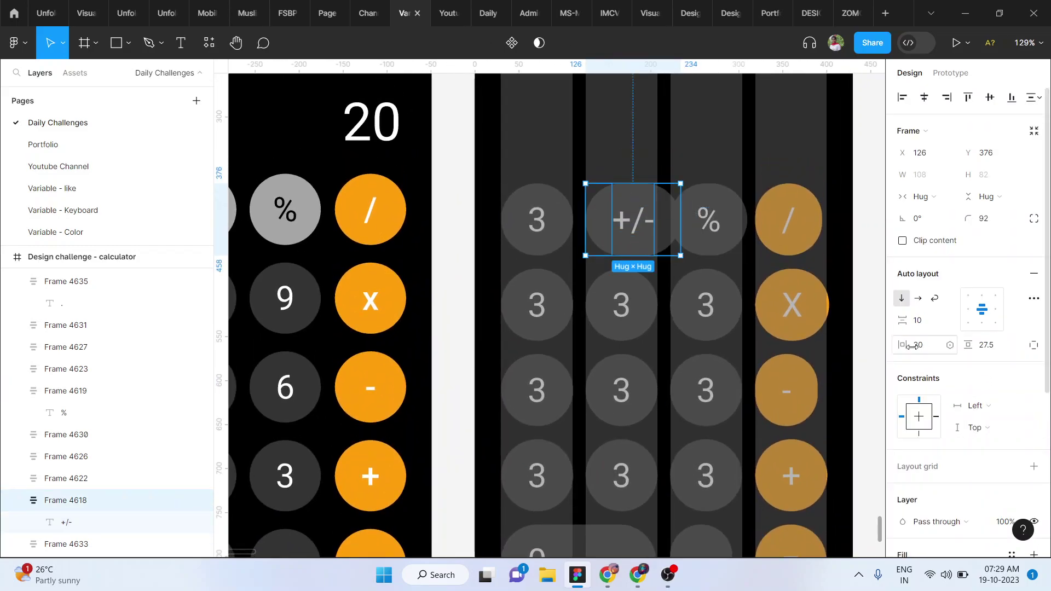
{"action": "left_click_drag", "start_coordinate": [906, 348], "coordinate": [890, 352]}
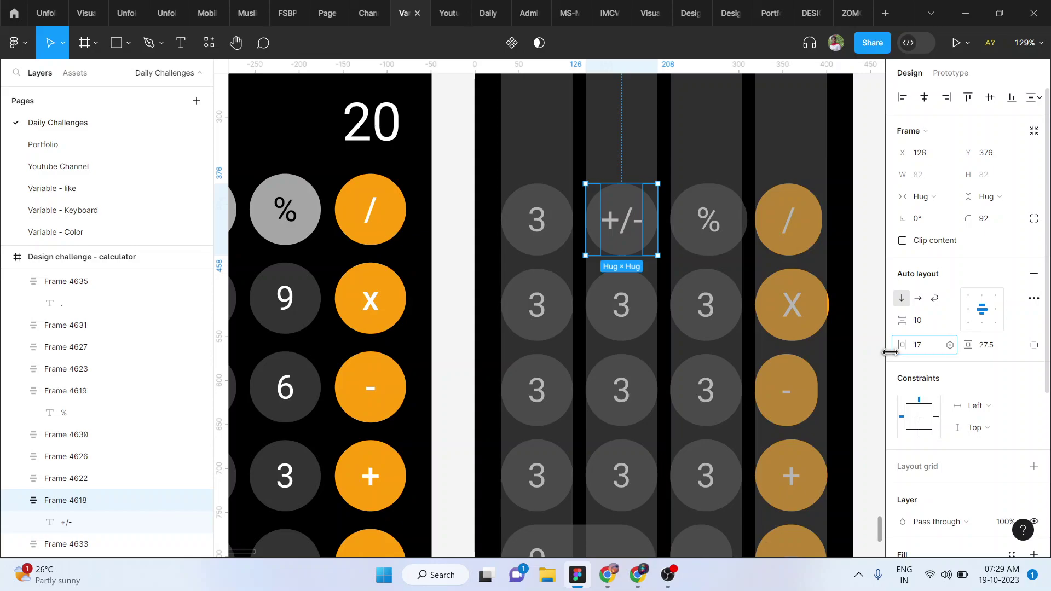
Step: Reduce the % button's horizontal padding to 27 so it fits its grid column
{"action": "left_click", "coordinate": [709, 222]}
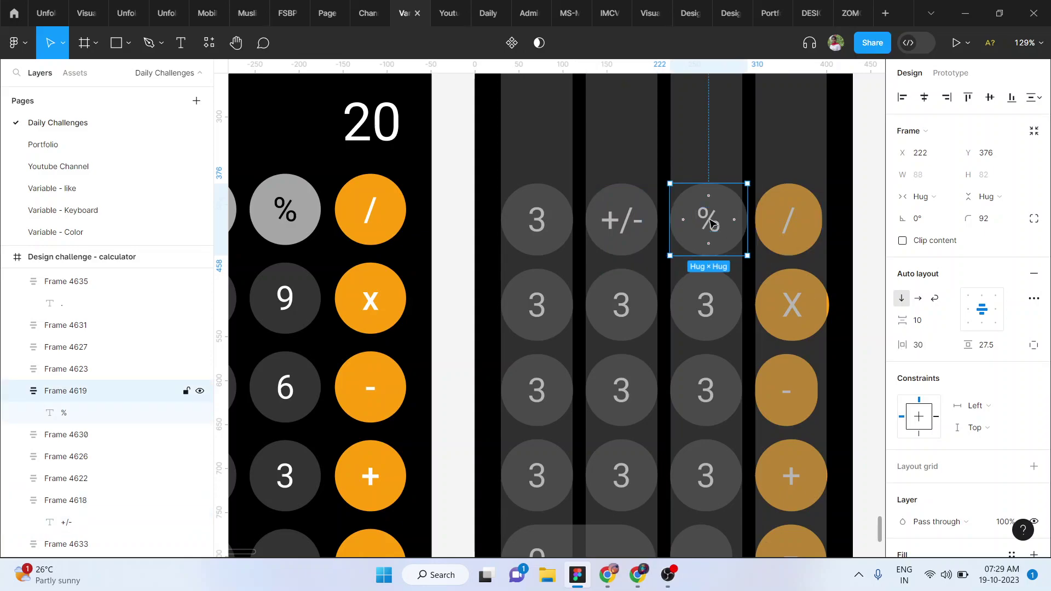
{"action": "scroll", "coordinate": [710, 222], "scroll_direction": "up", "scroll_amount": 5}
{"action": "scroll", "coordinate": [710, 222], "scroll_direction": "right", "scroll_amount": 2}
{"action": "scroll", "coordinate": [710, 221], "scroll_direction": "up", "scroll_amount": 2}
{"action": "scroll", "coordinate": [710, 222], "scroll_direction": "up", "scroll_amount": 3}
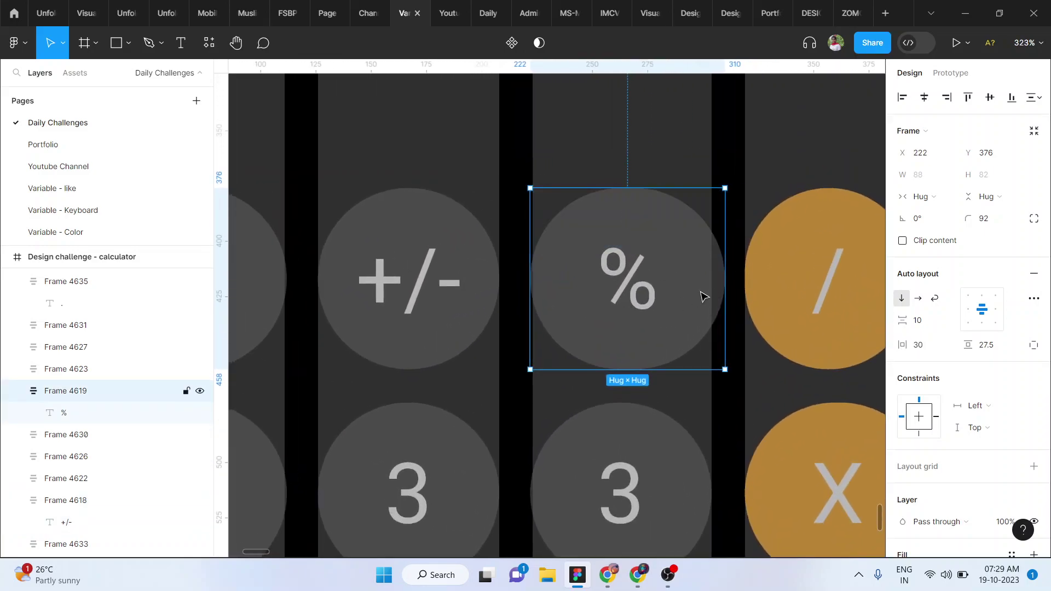
{"action": "left_click_drag", "start_coordinate": [899, 345], "coordinate": [896, 345]}
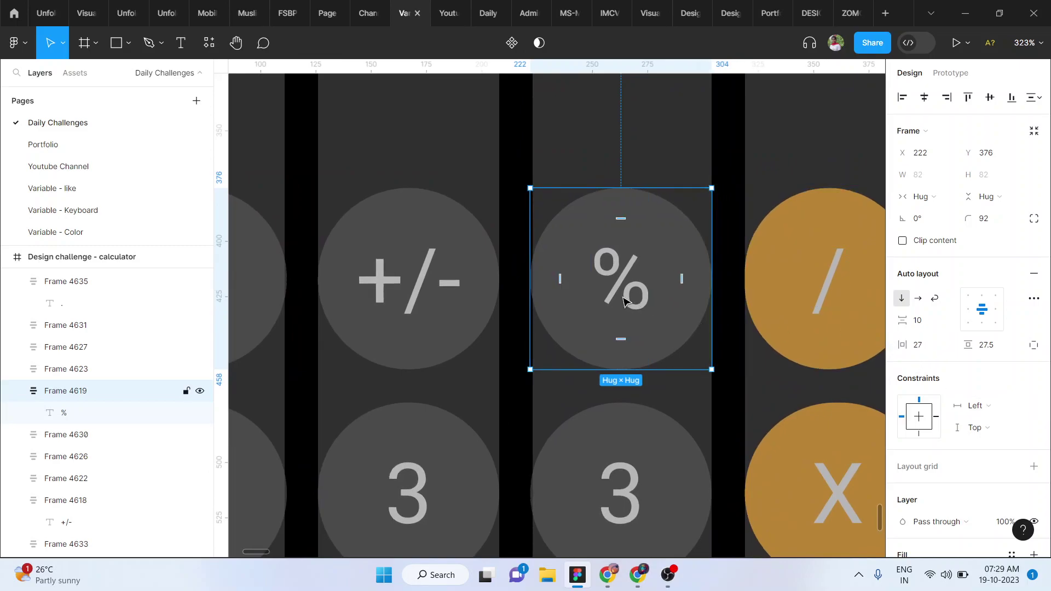
Step: Change the label of the top row's first button to AC
{"action": "scroll", "coordinate": [627, 301], "scroll_direction": "down", "scroll_amount": 2}
{"action": "scroll", "coordinate": [627, 301], "scroll_direction": "down", "scroll_amount": 3}
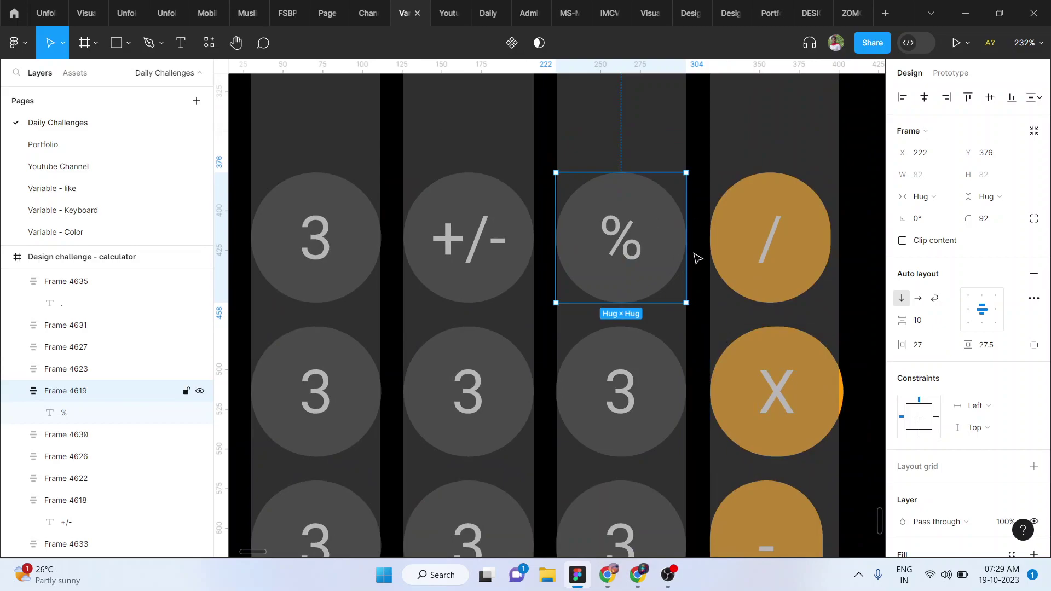
{"action": "scroll", "coordinate": [677, 265], "scroll_direction": "down", "scroll_amount": 5}
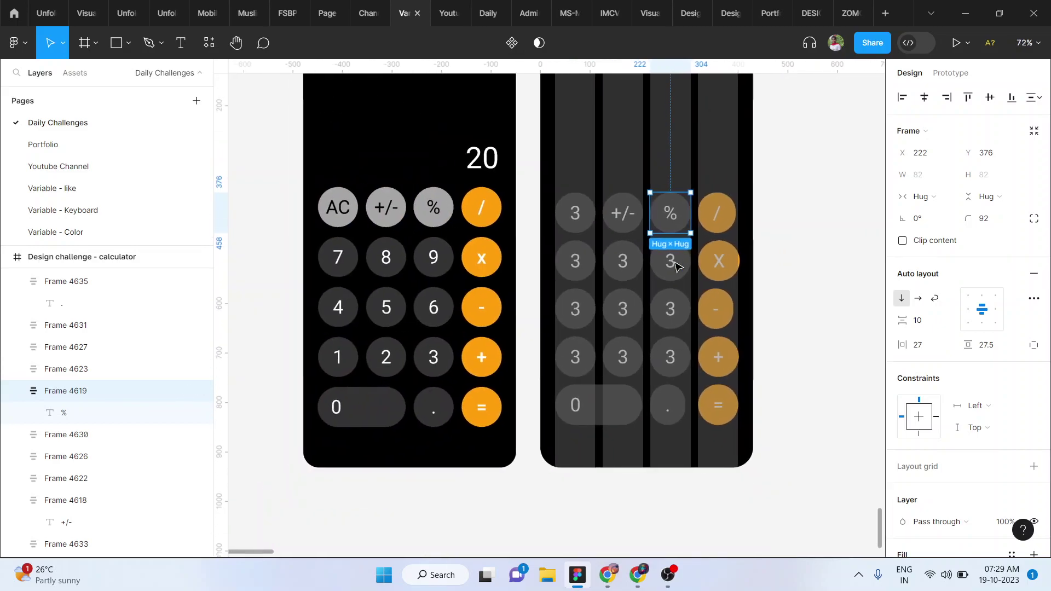
{"action": "left_click", "coordinate": [579, 213]}
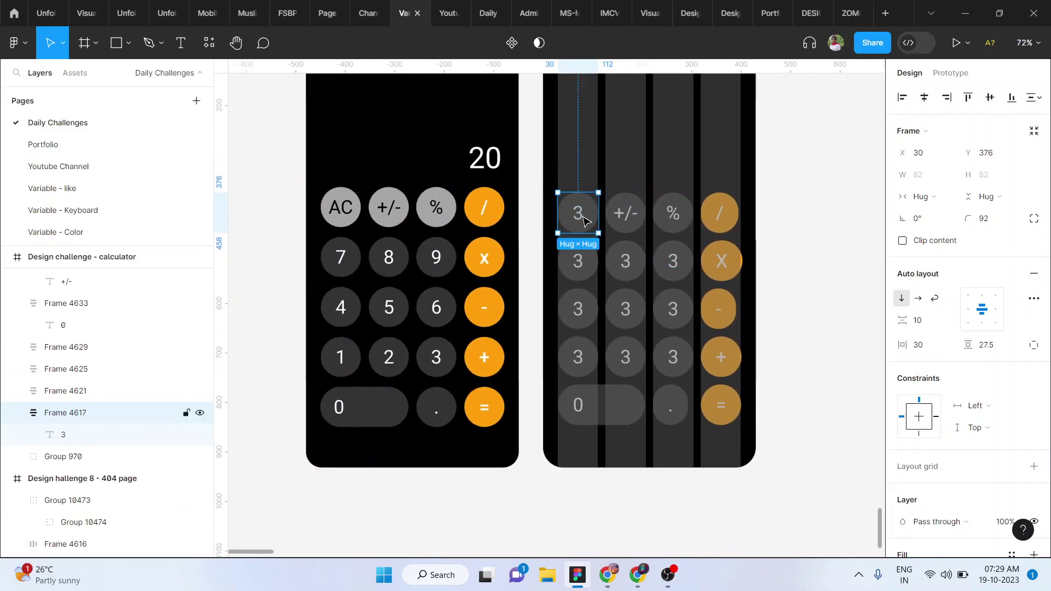
{"action": "double_click", "coordinate": [581, 213]}
{"action": "type", "text": "AC"}
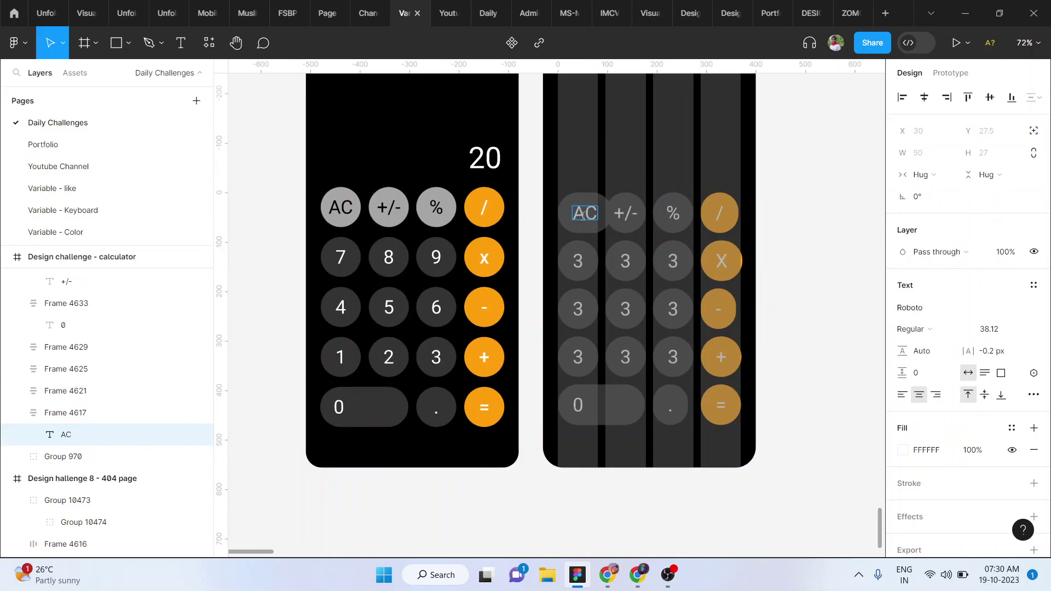
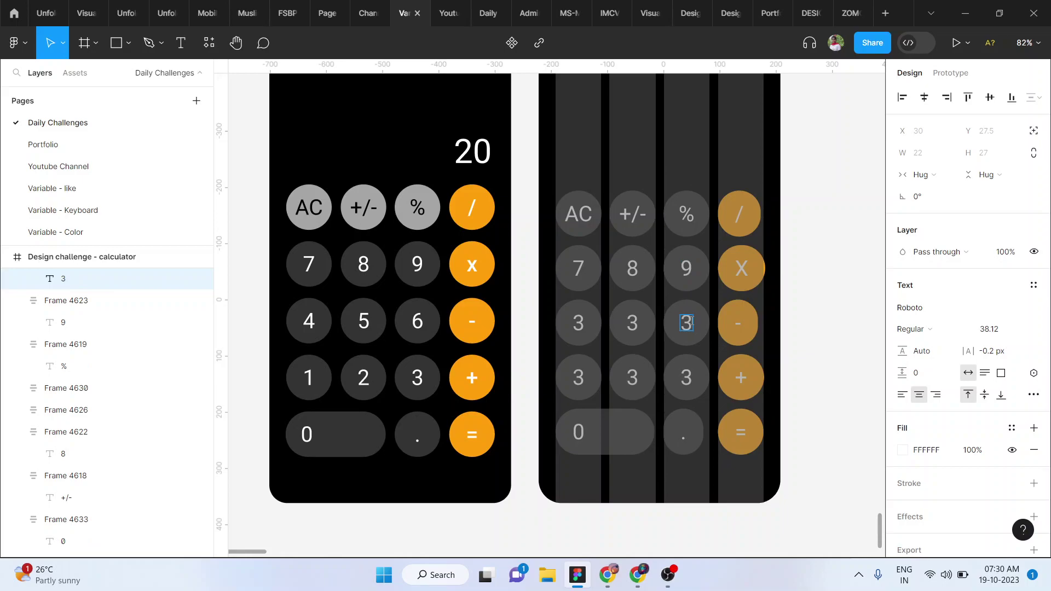
Step: Label the three grey buttons in the row beside the - button 6, 5 and 4, going from the third button to the first
{"action": "key", "text": "BackSpace"}
{"action": "type", "text": "7"}
{"action": "key", "text": "BackSpace"}
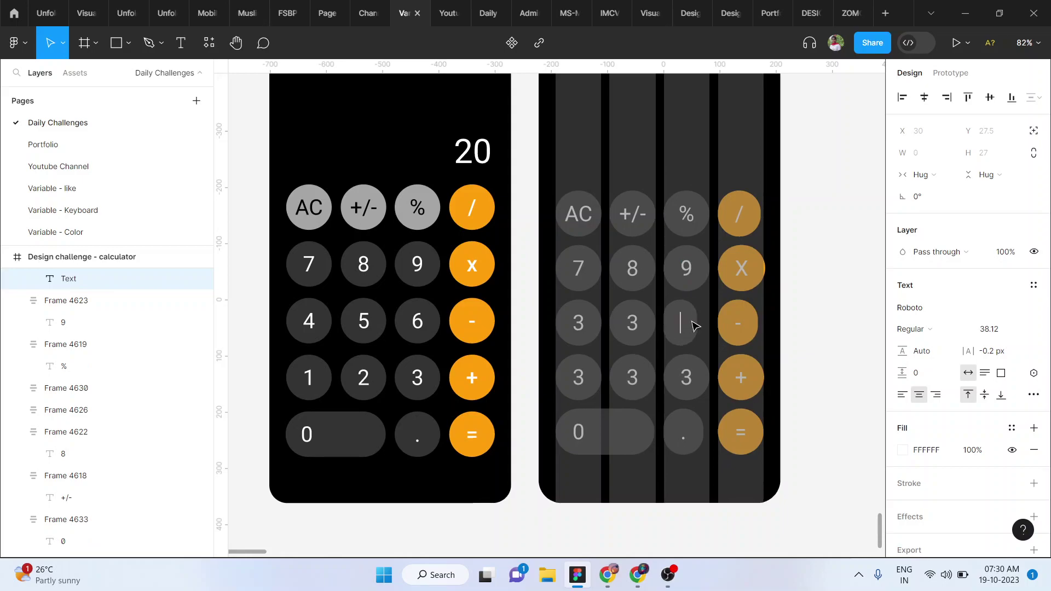
{"action": "type", "text": "6"}
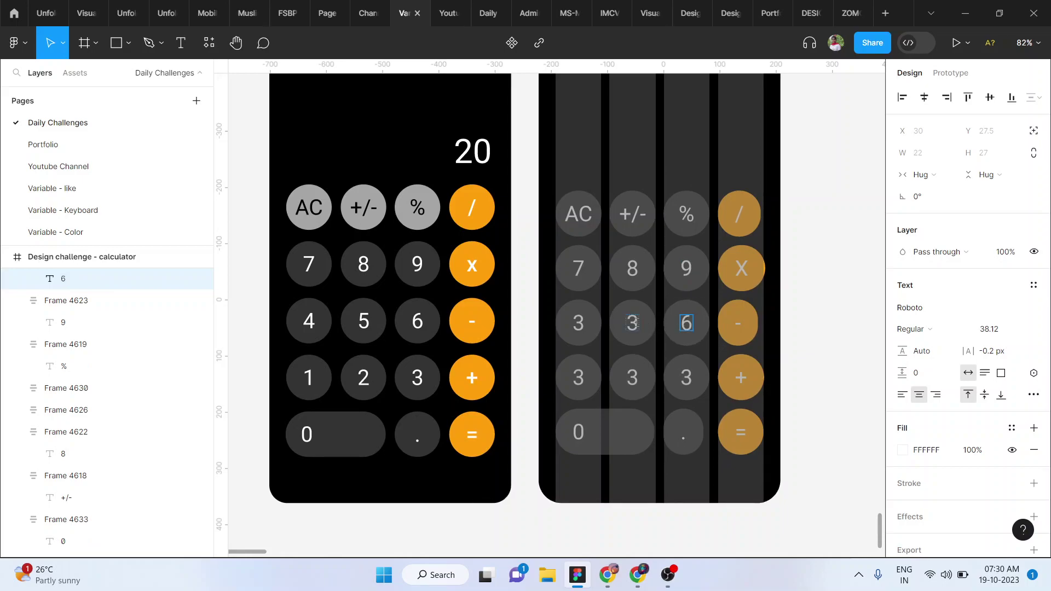
{"action": "left_click", "coordinate": [636, 323]}
{"action": "key", "text": "BackSpace"}
{"action": "type", "text": "5"}
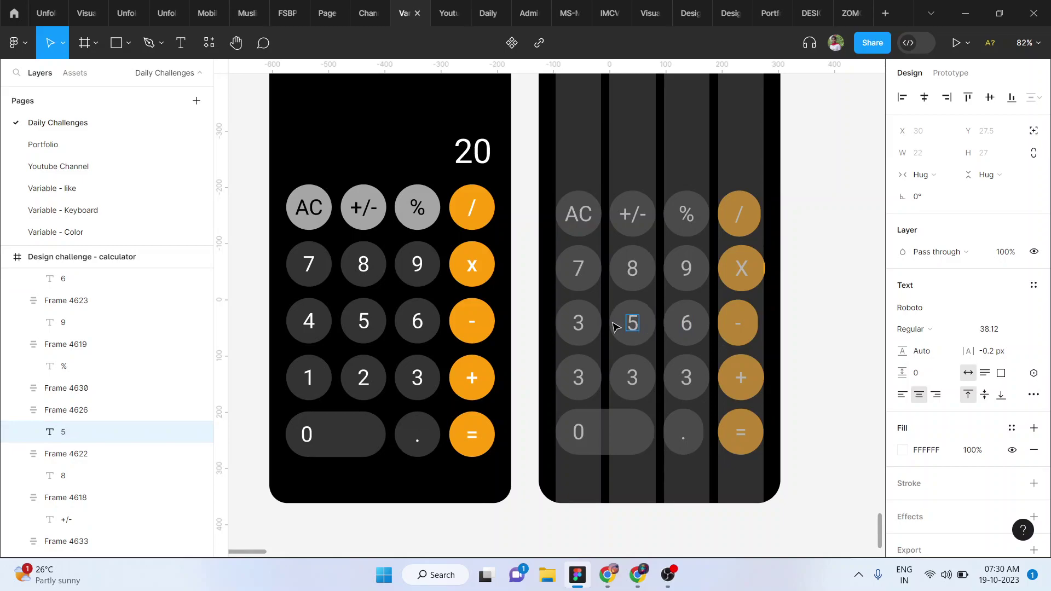
{"action": "left_click", "coordinate": [583, 323]}
{"action": "key", "text": "BackSpace"}
{"action": "type", "text": "4"}
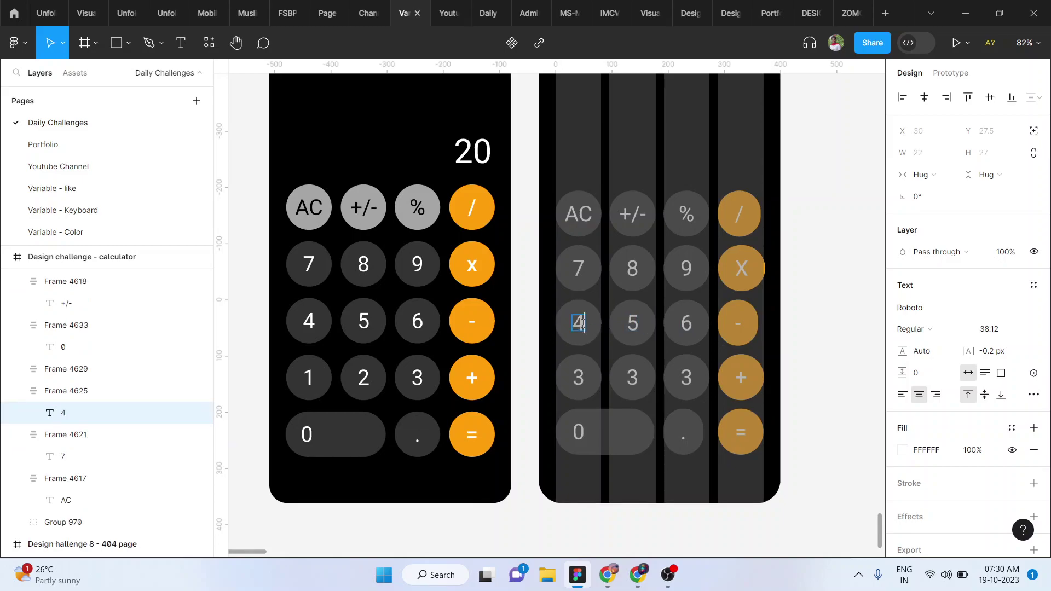
Step: Change the labels of the first two buttons in the row beside the + button to 1 and 2
{"action": "left_click", "coordinate": [584, 375]}
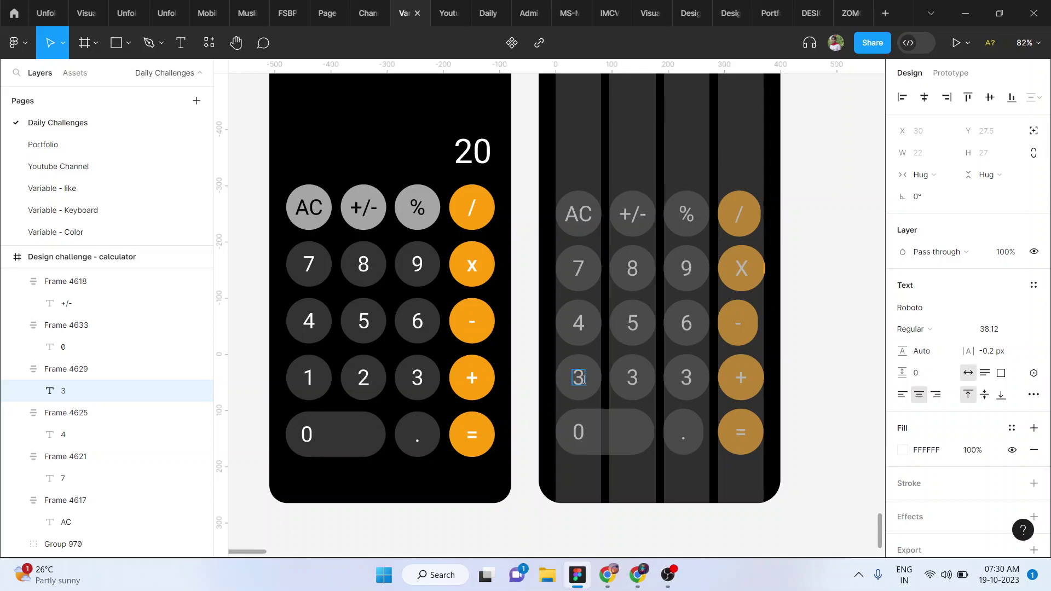
{"action": "key", "text": "BackSpace"}
{"action": "type", "text": "1"}
{"action": "left_click", "coordinate": [633, 379]}
{"action": "type", "text": "2"}
{"action": "scroll", "coordinate": [634, 381], "scroll_direction": "down", "scroll_amount": 3}
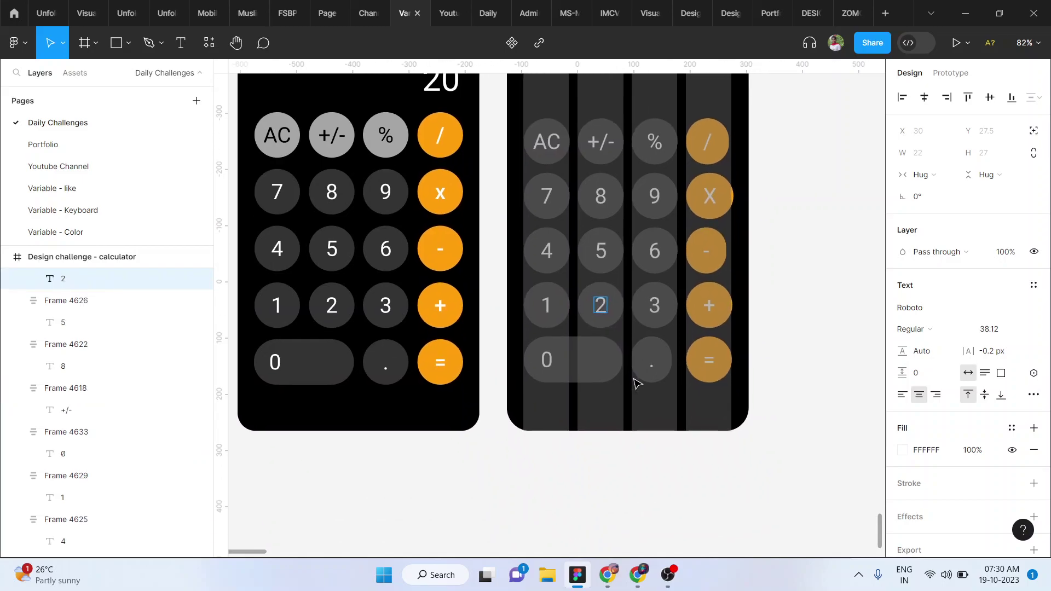
{"action": "left_click", "coordinate": [702, 514]}
Step: Copy the 20 result display from the existing calculator into the new frame above the / button, at about X 315, Y 263
{"action": "scroll", "coordinate": [701, 511], "scroll_direction": "down", "scroll_amount": 3}
{"action": "scroll", "coordinate": [746, 371], "scroll_direction": "up", "scroll_amount": 1}
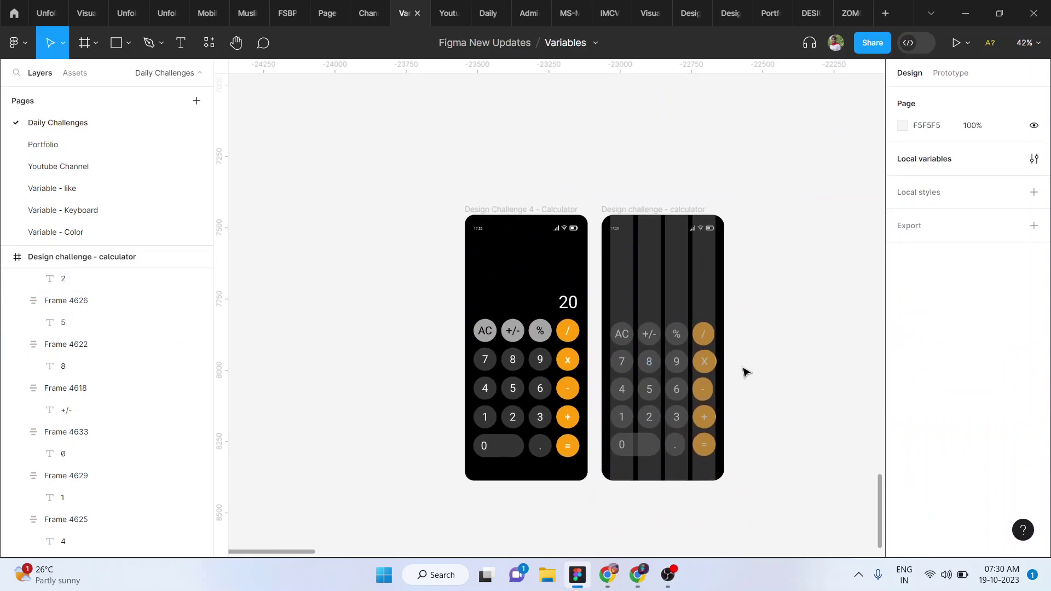
{"action": "scroll", "coordinate": [722, 386], "scroll_direction": "up", "scroll_amount": 2}
{"action": "scroll", "coordinate": [722, 387], "scroll_direction": "up", "scroll_amount": 1}
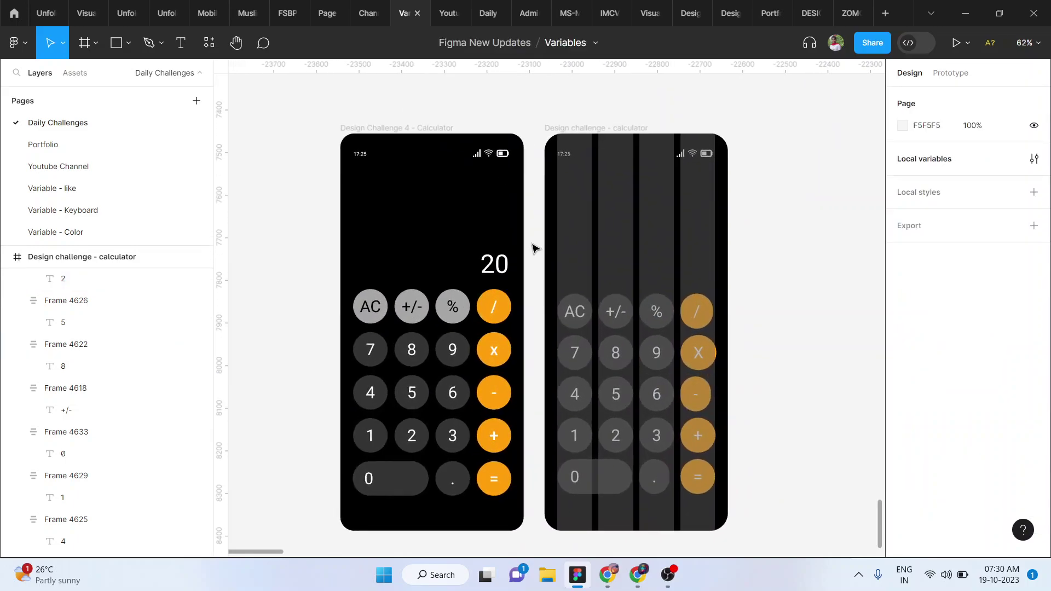
{"action": "left_click", "coordinate": [494, 265]}
{"action": "left_click_drag", "start_coordinate": [495, 265], "coordinate": [691, 278]}
{"action": "scroll", "coordinate": [705, 275], "scroll_direction": "up", "scroll_amount": 3}
{"action": "scroll", "coordinate": [691, 279], "scroll_direction": "down", "scroll_amount": 5}
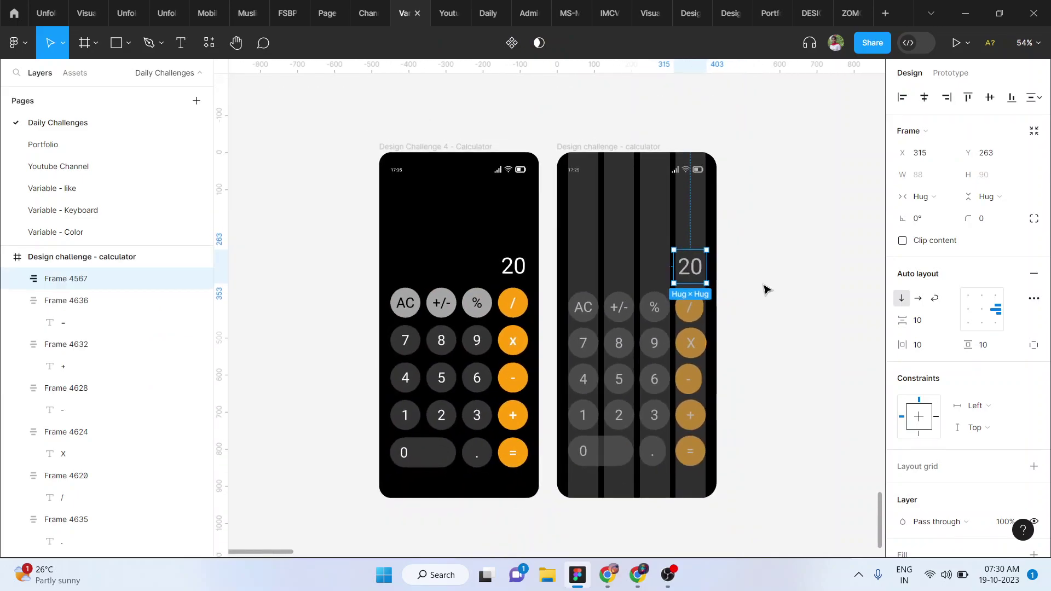
{"action": "left_click", "coordinate": [763, 289]}
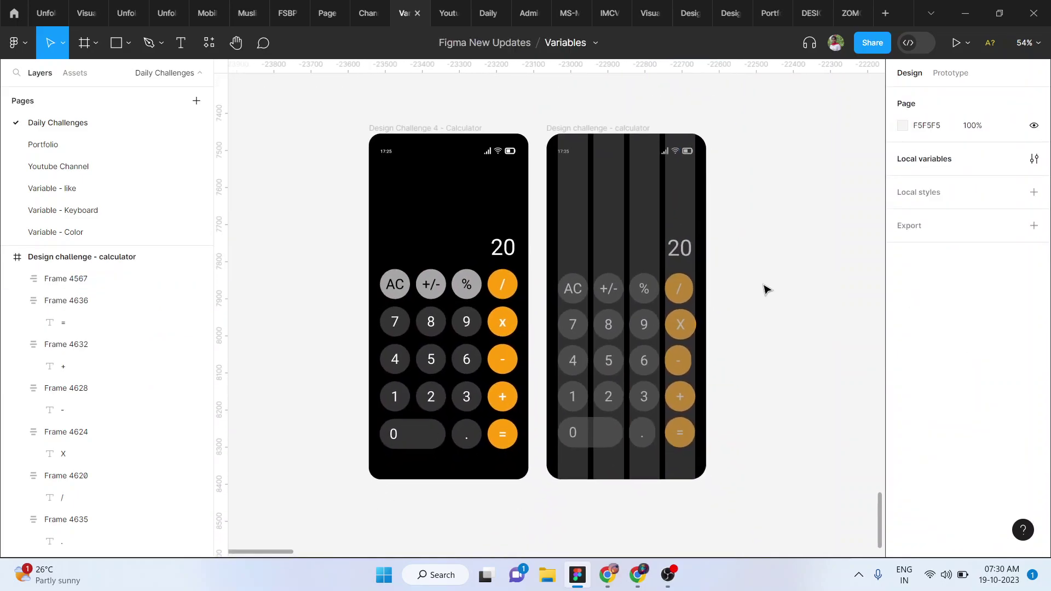
Step: Hide the new calculator frame's column layout grid to check the buttons, and show the grid again
{"action": "left_click", "coordinate": [624, 135]}
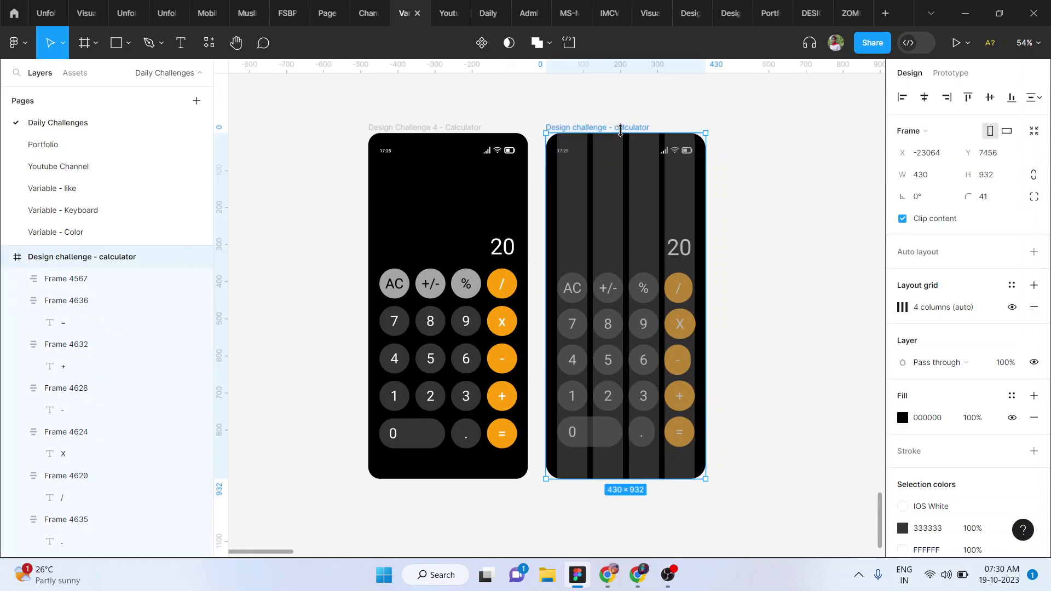
{"action": "left_click", "coordinate": [1013, 308]}
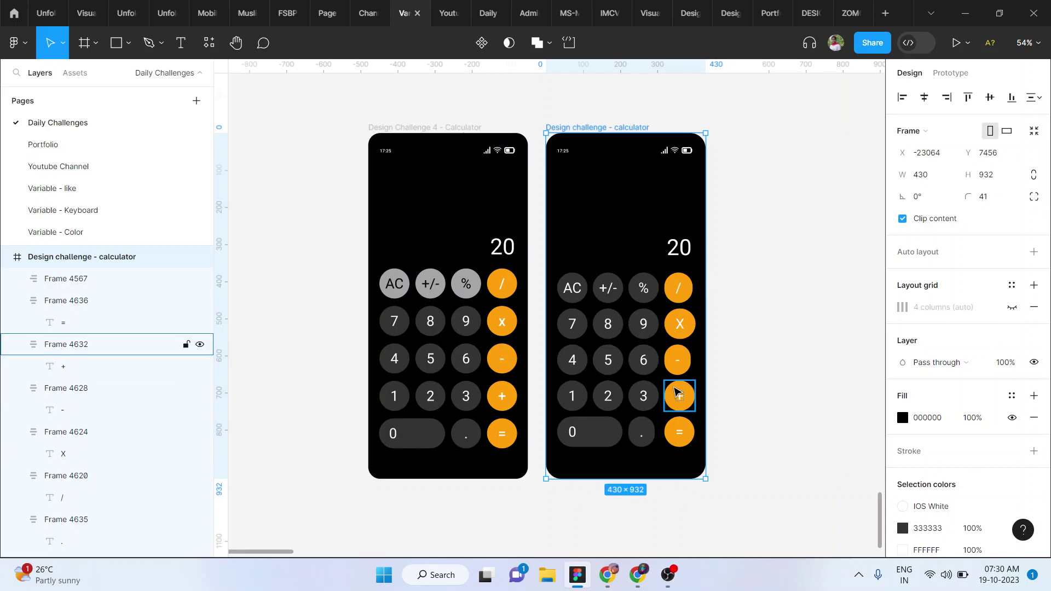
{"action": "scroll", "coordinate": [678, 392], "scroll_direction": "up", "scroll_amount": 3}
{"action": "scroll", "coordinate": [679, 406], "scroll_direction": "down", "scroll_amount": 2}
{"action": "scroll", "coordinate": [668, 421], "scroll_direction": "up", "scroll_amount": 5}
{"action": "left_click", "coordinate": [567, 423]}
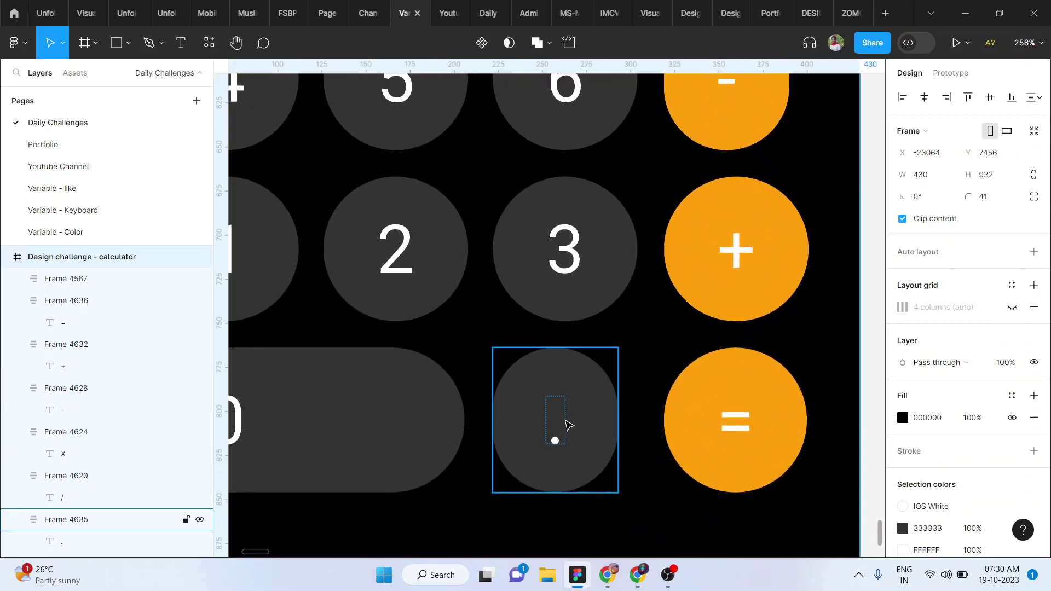
{"action": "scroll", "coordinate": [567, 425], "scroll_direction": "down", "scroll_amount": 5}
{"action": "key", "text": "Escape"}
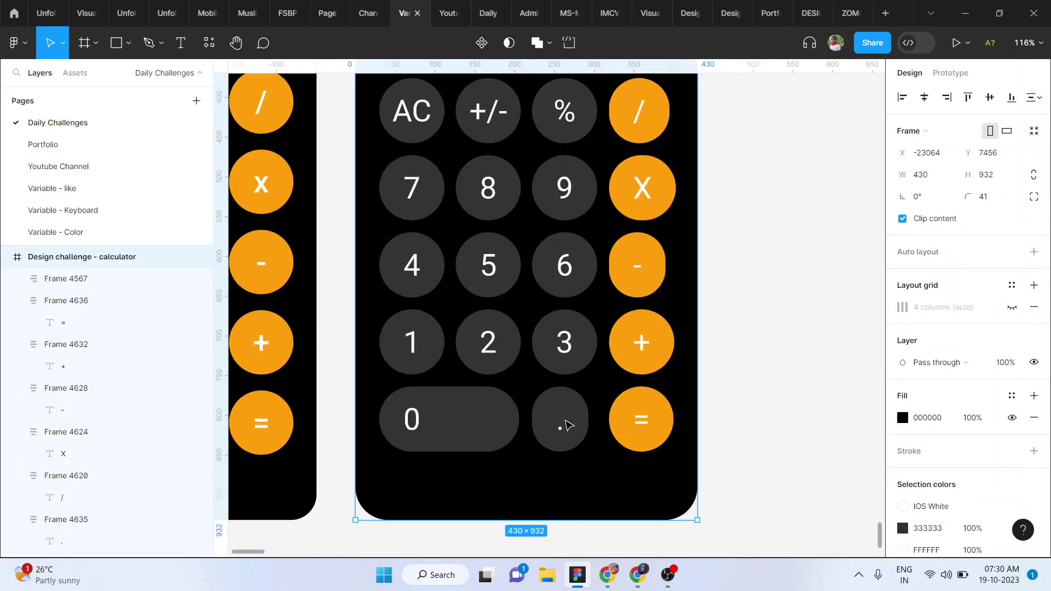
{"action": "key", "text": "shift+g"}
Step: Increase the decimal point button's horizontal padding to 35 so it fills its grid column
{"action": "scroll", "coordinate": [566, 425], "scroll_direction": "up", "scroll_amount": 5}
{"action": "double_click", "coordinate": [567, 425]}
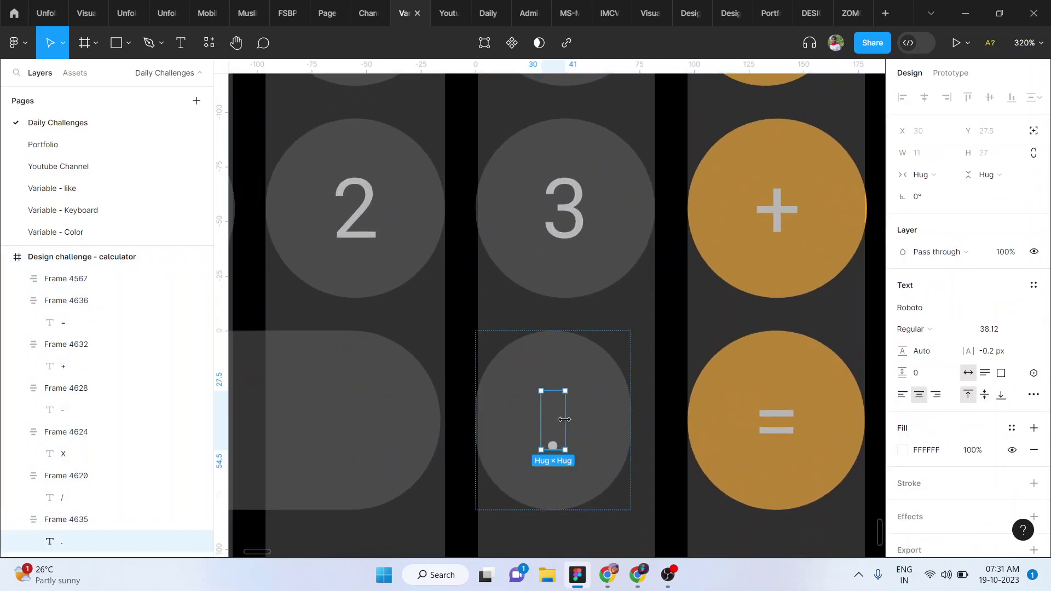
{"action": "left_click", "coordinate": [593, 418]}
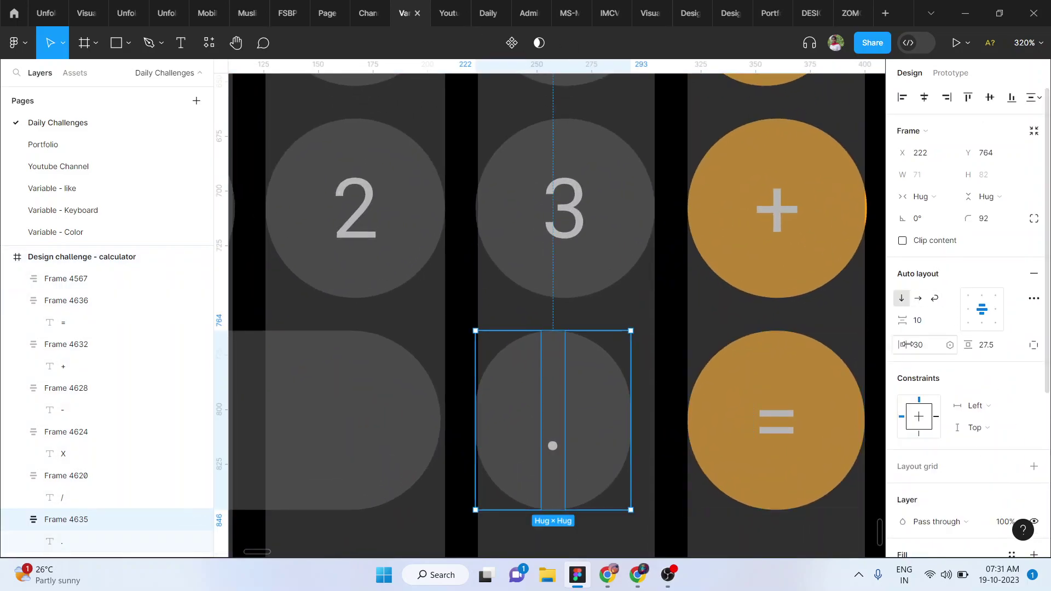
{"action": "left_click_drag", "start_coordinate": [906, 344], "coordinate": [915, 345]}
{"action": "scroll", "coordinate": [664, 312], "scroll_direction": "down", "scroll_amount": 10}
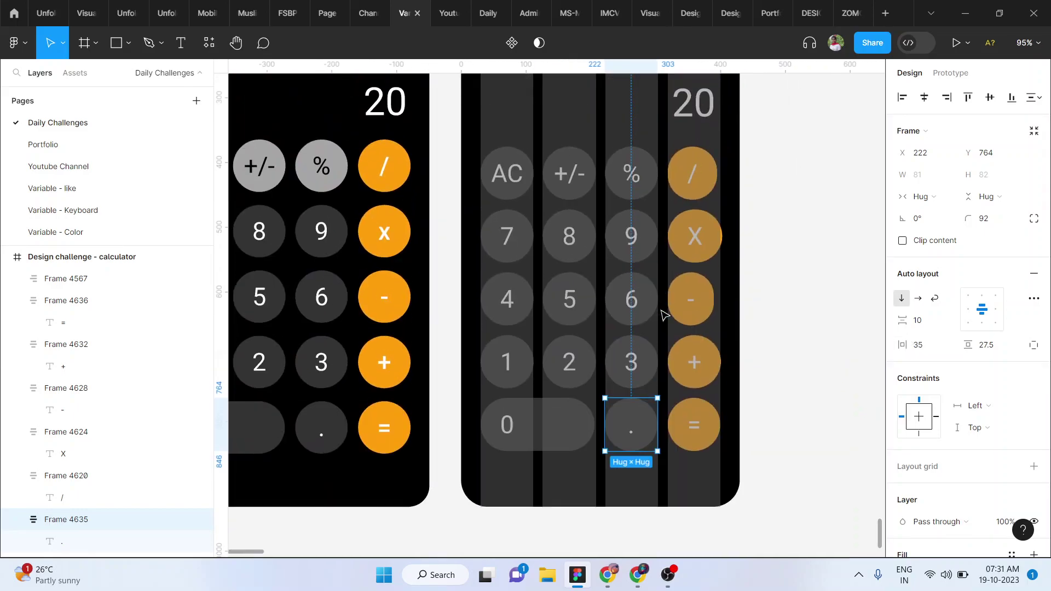
{"action": "left_click", "coordinate": [768, 282]}
{"action": "scroll", "coordinate": [768, 282], "scroll_direction": "up", "scroll_amount": 5}
{"action": "scroll", "coordinate": [769, 282], "scroll_direction": "down", "scroll_amount": 1}
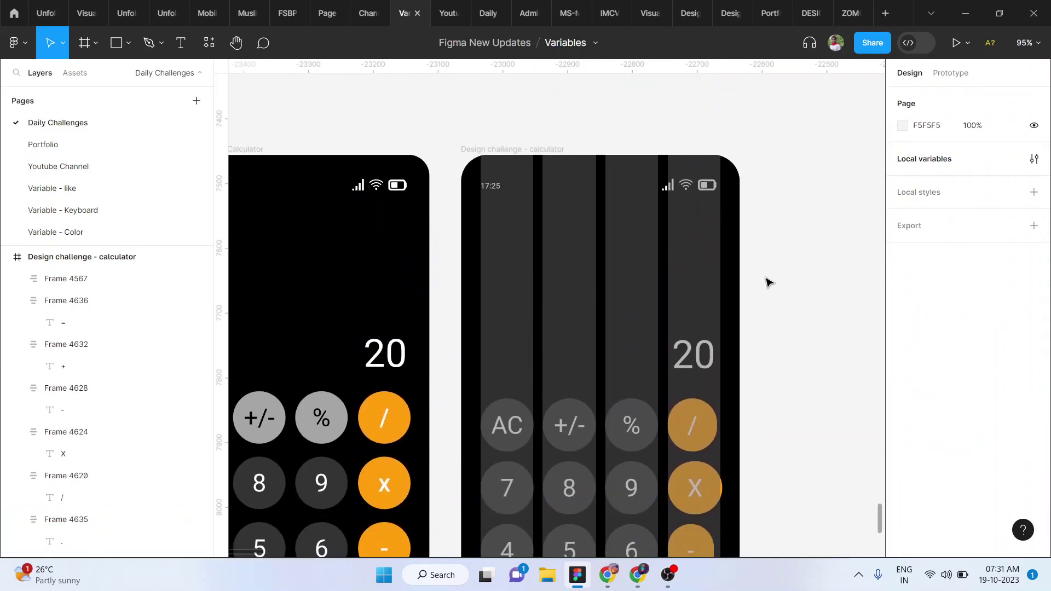
{"action": "scroll", "coordinate": [768, 282], "scroll_direction": "down", "scroll_amount": 4}
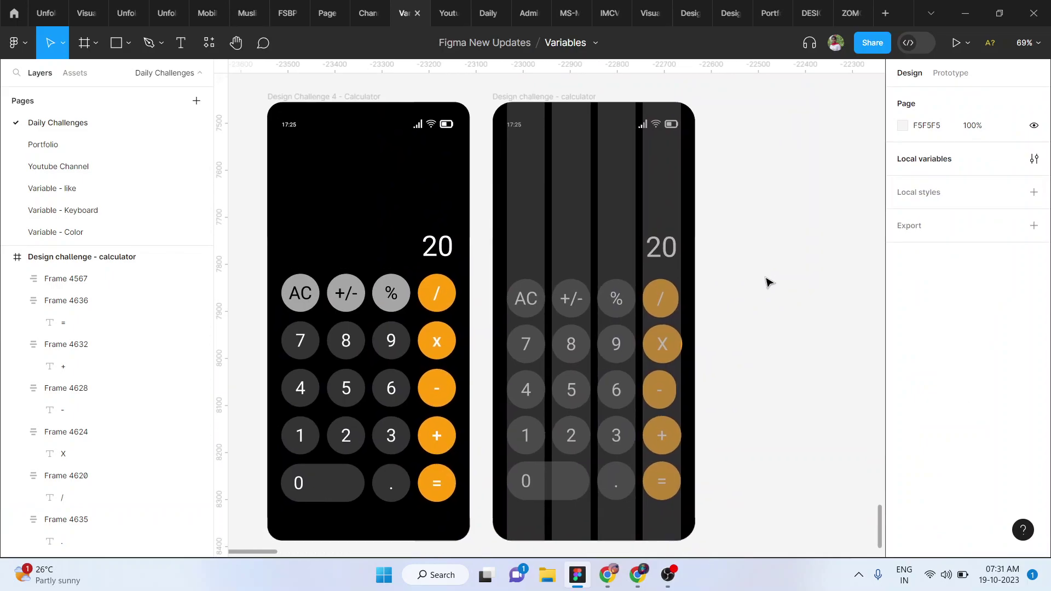
Step: Draw an 81 × 81 circle in the new calculator's first grid column, above the AC button
{"action": "scroll", "coordinate": [768, 282], "scroll_direction": "down", "scroll_amount": 1}
{"action": "left_click", "coordinate": [588, 104]}
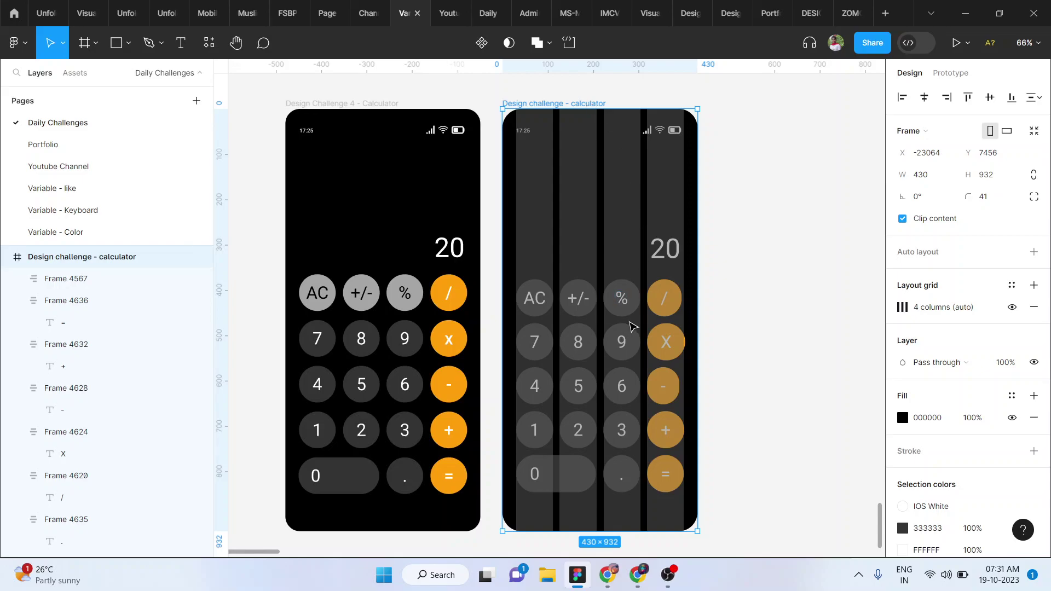
{"action": "key", "text": "o"}
{"action": "scroll", "coordinate": [540, 251], "scroll_direction": "up", "scroll_amount": 5}
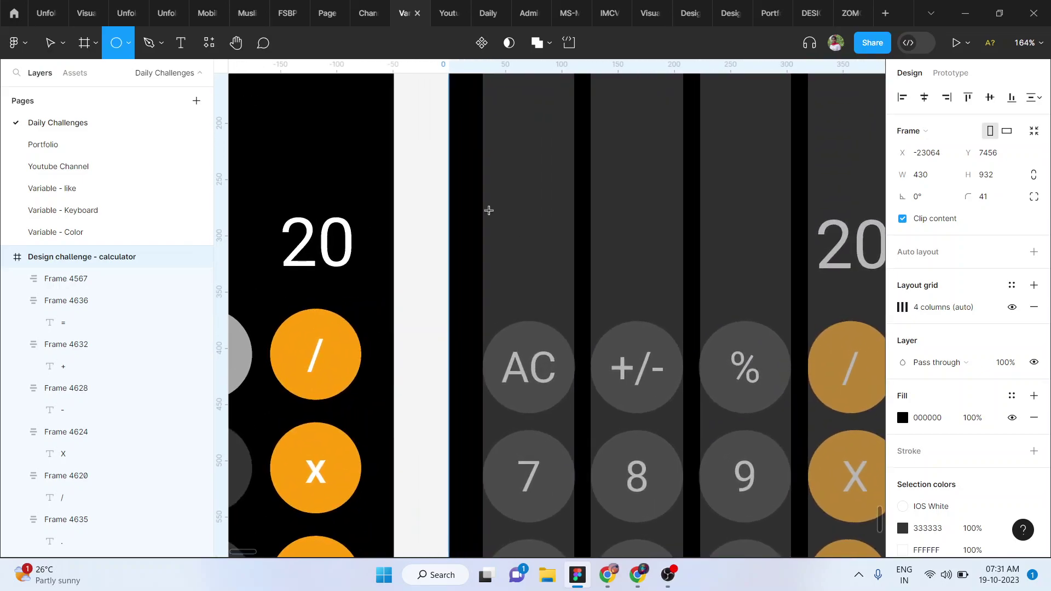
{"action": "mouse_move", "coordinate": [486, 209]}
{"action": "left_mouse_down"}
{"action": "mouse_move", "coordinate": [573, 258]}
{"action": "mouse_move", "coordinate": [526, 248]}
{"action": "left_mouse_up"}
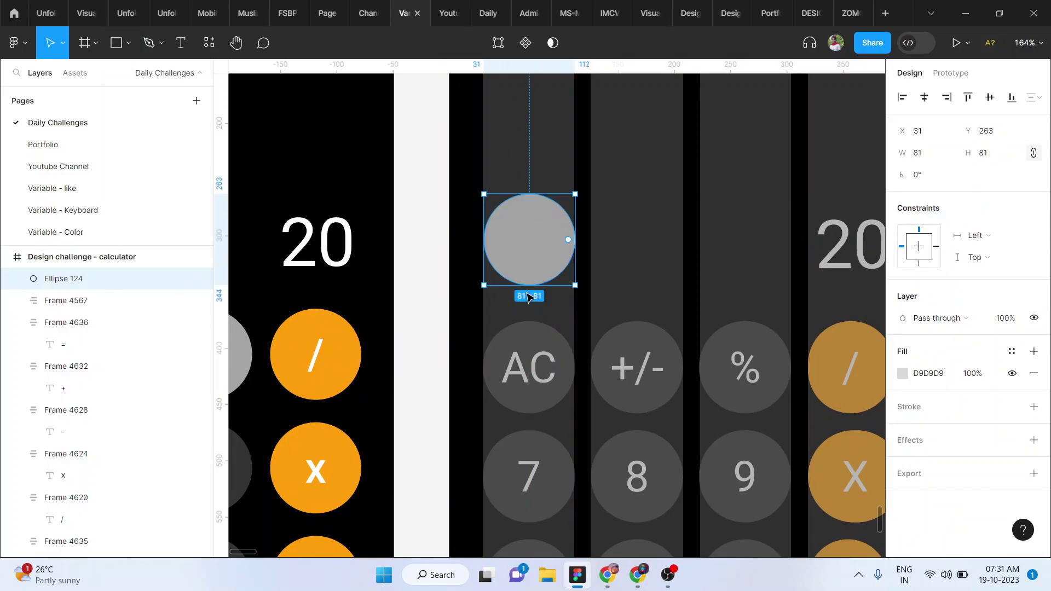
Step: Copy the AC label onto the centre of the new circle and bring the copy in front of it
{"action": "left_click", "coordinate": [547, 375]}
{"action": "double_click", "coordinate": [534, 377]}
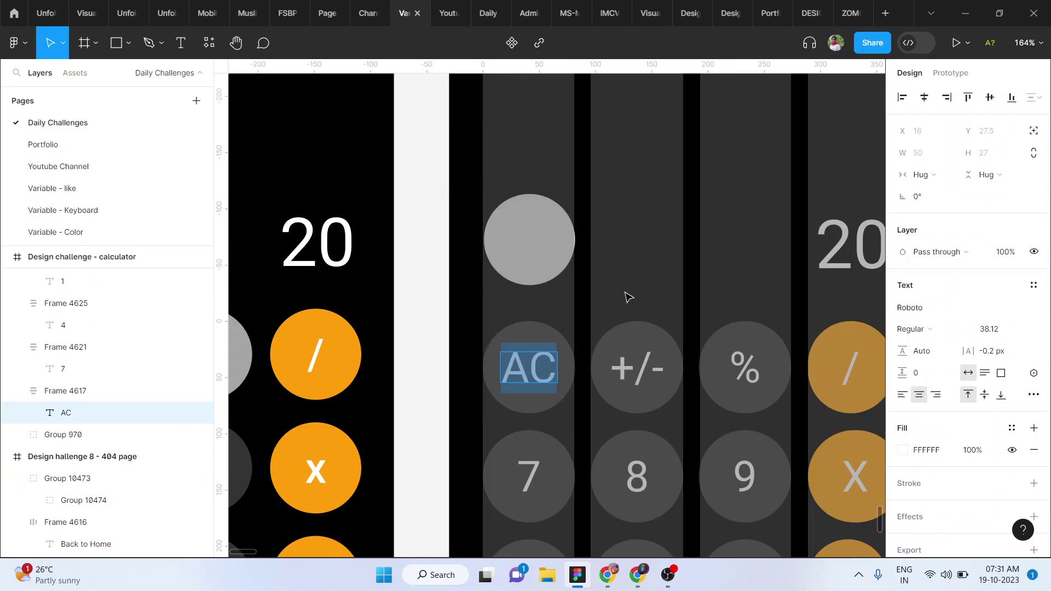
{"action": "key", "text": "Escape"}
{"action": "left_click_drag", "start_coordinate": [530, 373], "coordinate": [524, 241]}
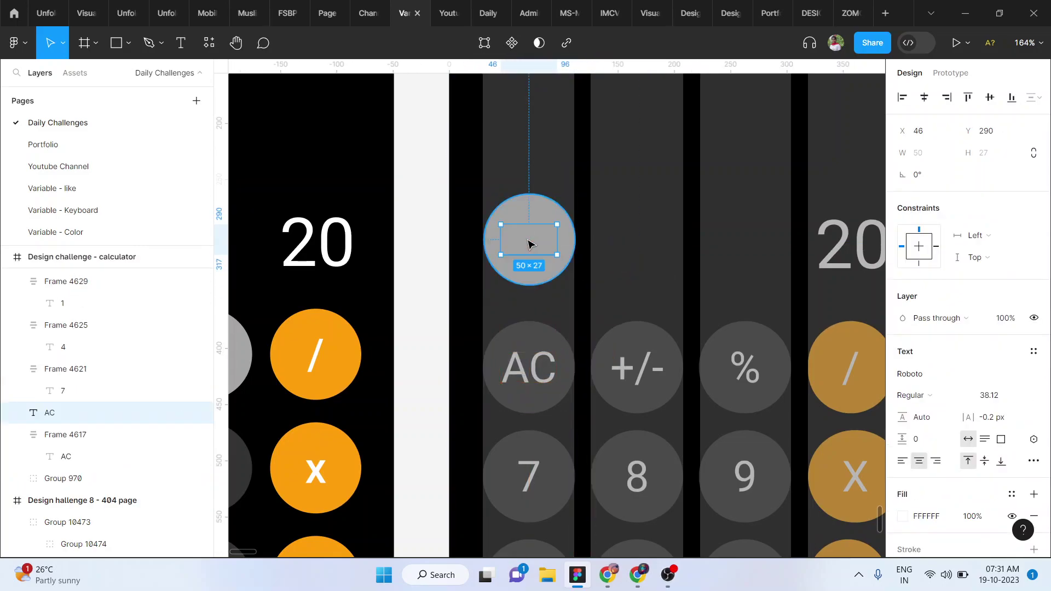
{"action": "right_click", "coordinate": [524, 240]}
{"action": "left_click", "coordinate": [567, 261]}
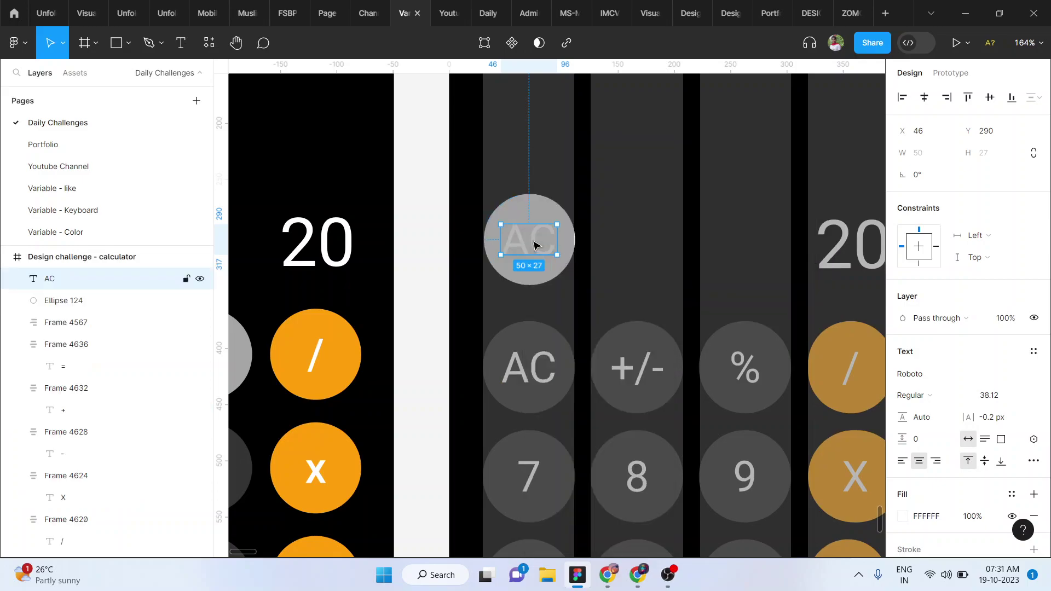
Step: Set the copied AC label's fill to 000000 and group the label with the circle
{"action": "left_click", "coordinate": [931, 515]}
{"action": "type", "text": "00"}
{"action": "key", "text": "Return"}
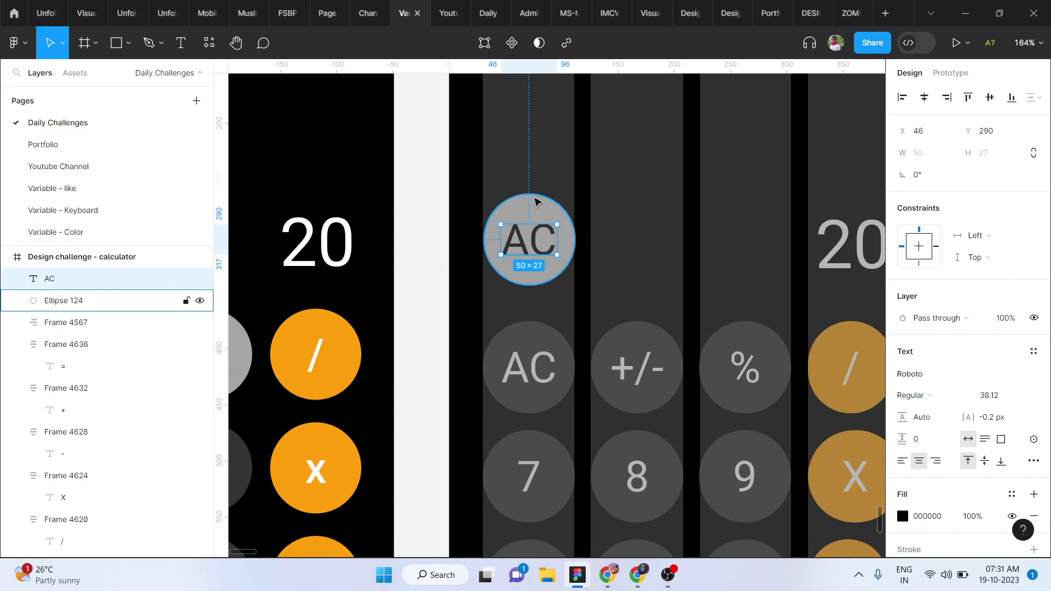
{"action": "left_click", "coordinate": [537, 215], "text": "shift"}
{"action": "key", "text": "ctrl+g"}
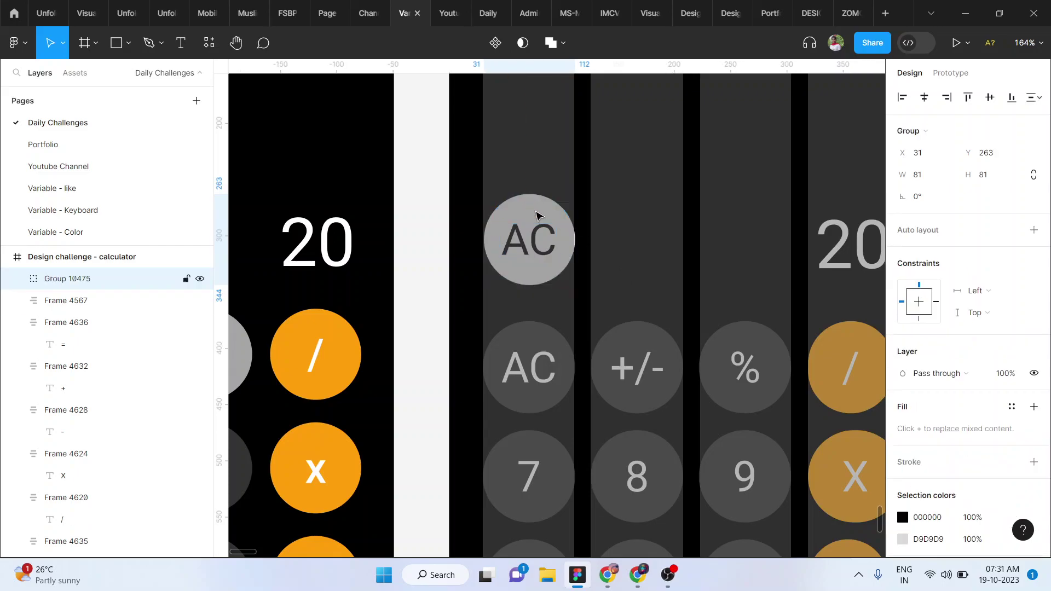
Step: Draw an 81 × 81 frame in the second grid column beside the grouped AC circle and give it an FFFFFF fill
{"action": "left_click", "coordinate": [660, 274]}
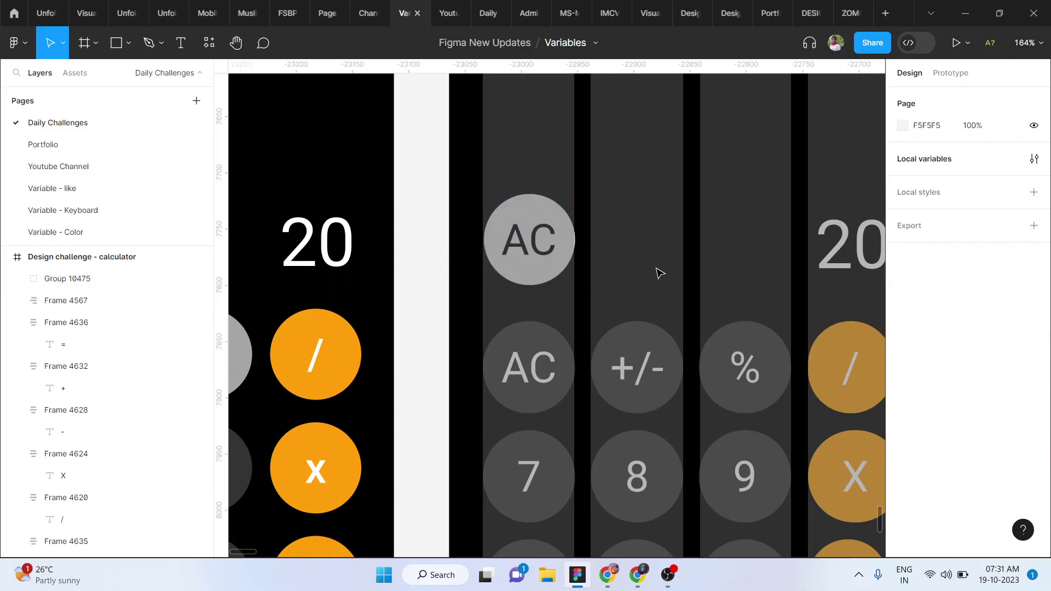
{"action": "key", "text": "f"}
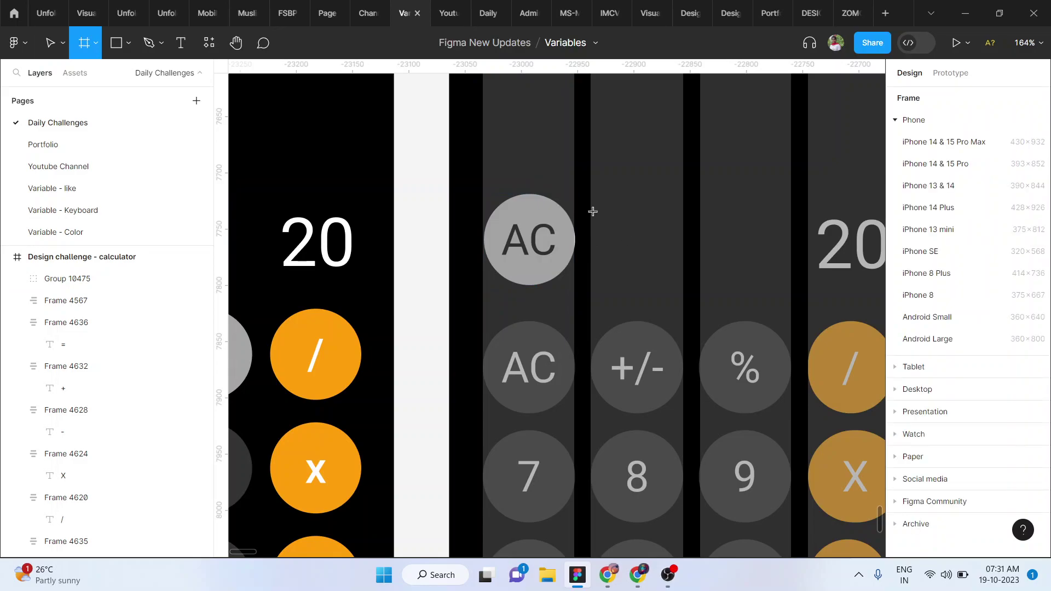
{"action": "left_click_drag", "start_coordinate": [593, 211], "coordinate": [683, 284]}
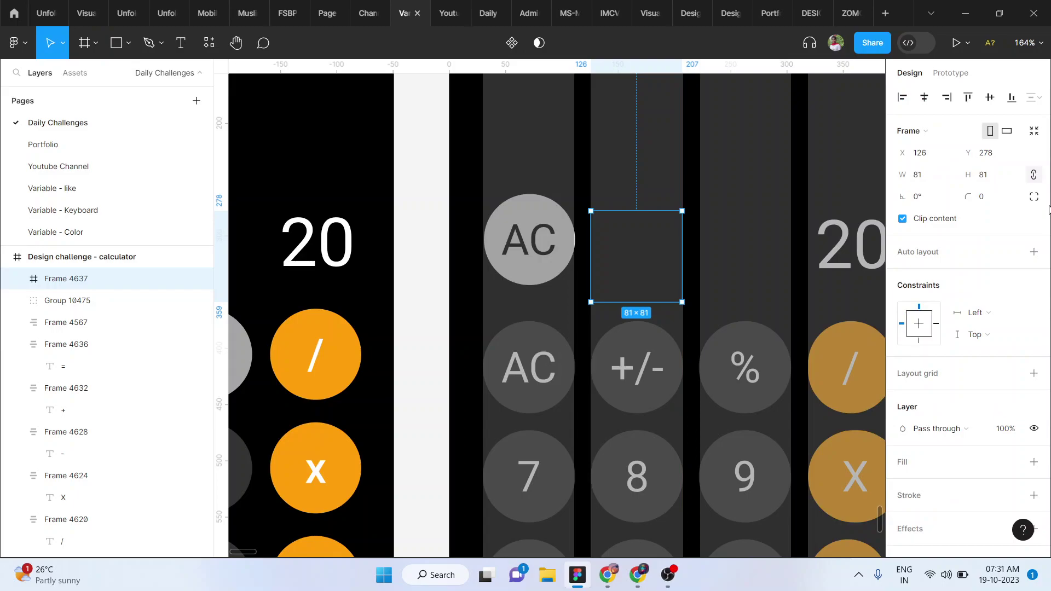
{"action": "left_click_drag", "start_coordinate": [967, 193], "coordinate": [967, 194]}
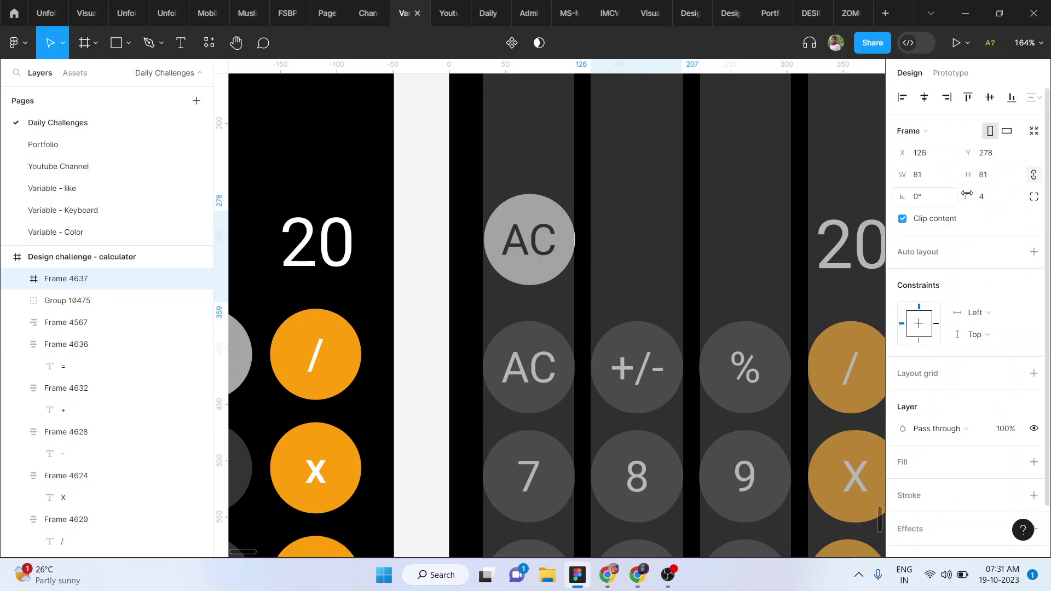
{"action": "left_click", "coordinate": [904, 463]}
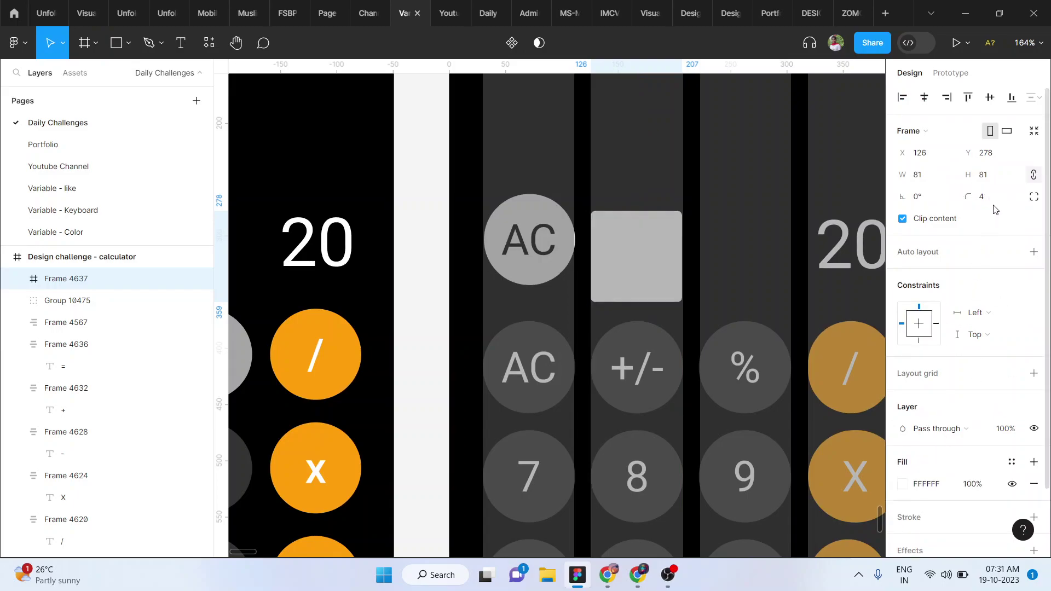
Step: Set the white frame's corner radius to 300 and move it up to Y 263, level with the grouped AC circle
{"action": "left_click", "coordinate": [996, 197]}
{"action": "type", "text": "300"}
{"action": "key", "text": "Return"}
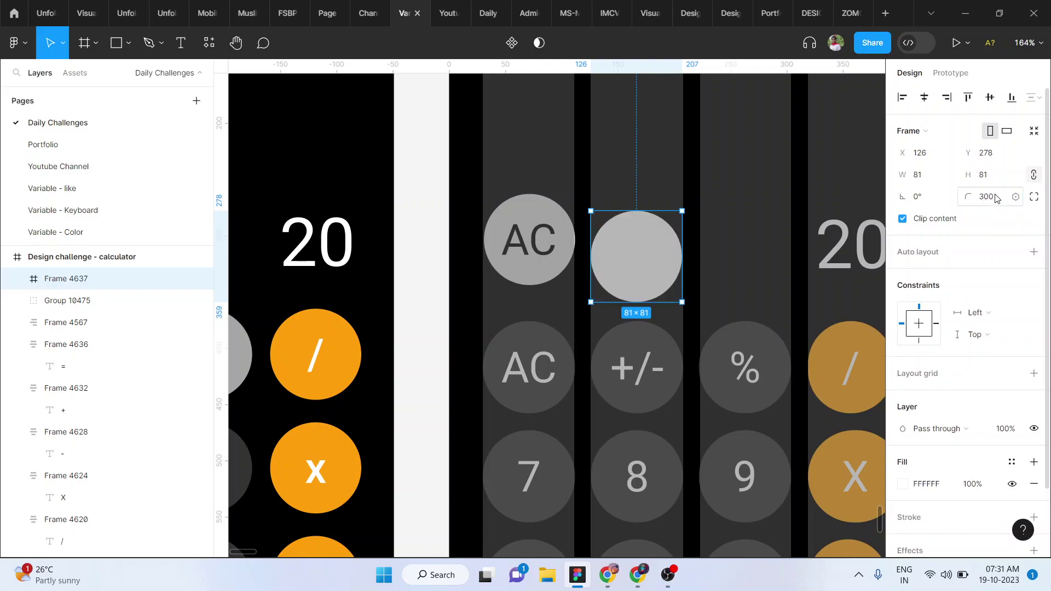
{"action": "left_click_drag", "start_coordinate": [646, 256], "coordinate": [646, 241]}
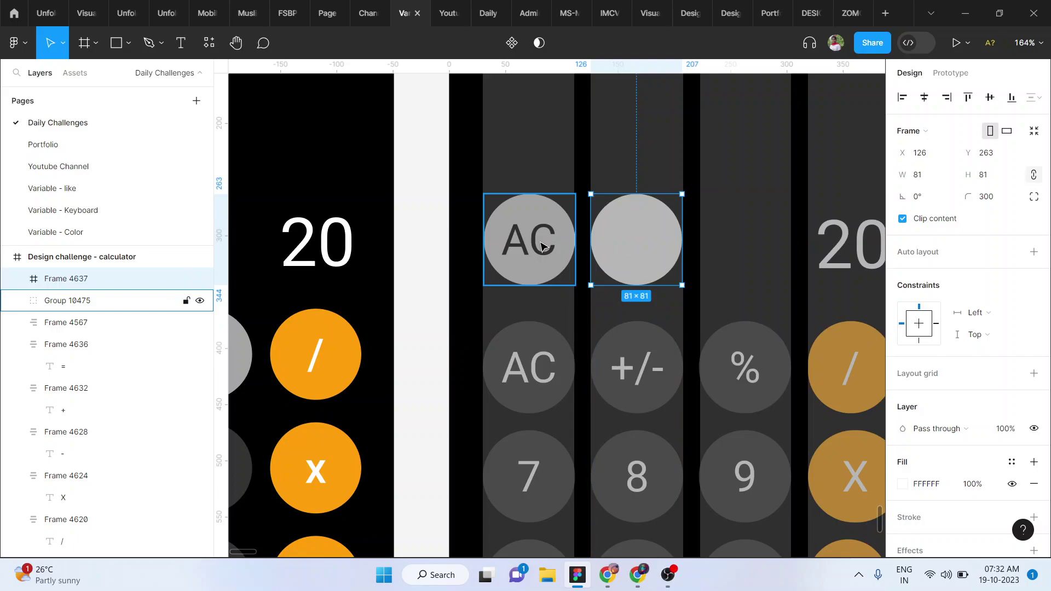
Step: Copy the black AC label from the grouped circle into the centre of the white round frame
{"action": "double_click", "coordinate": [542, 245]}
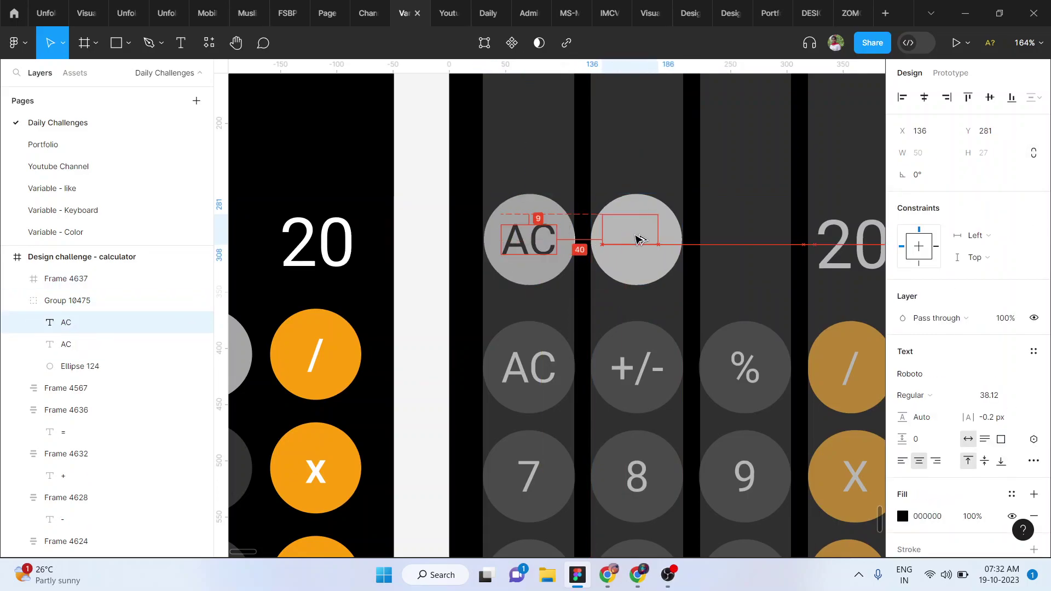
{"action": "key", "text": "ctrl+v"}
{"action": "scroll", "coordinate": [638, 241], "scroll_direction": "up", "scroll_amount": 3}
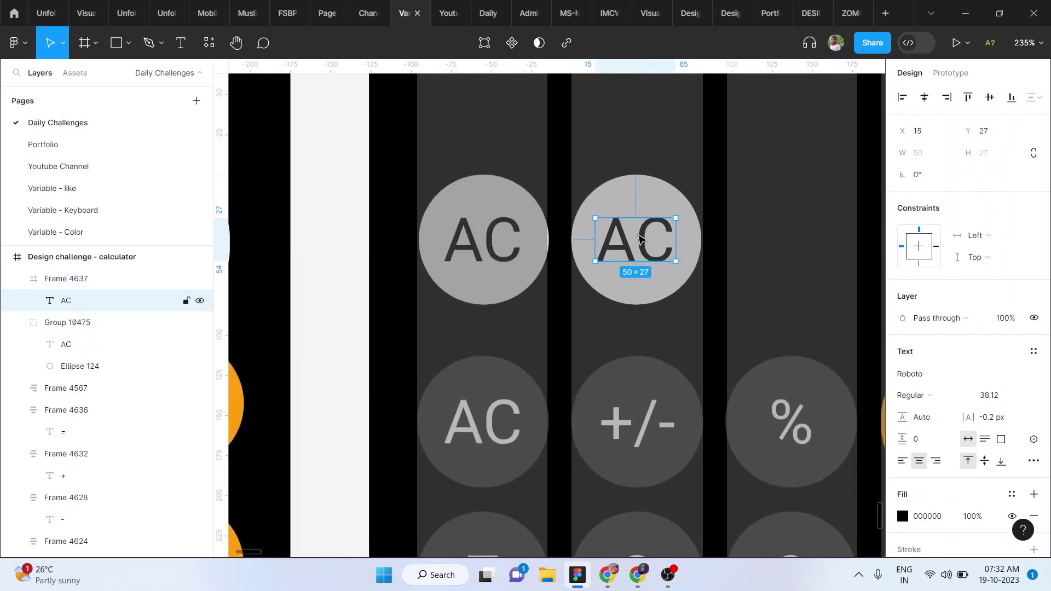
{"action": "left_click_drag", "start_coordinate": [640, 242], "coordinate": [642, 240]}
{"action": "left_click", "coordinate": [727, 195]}
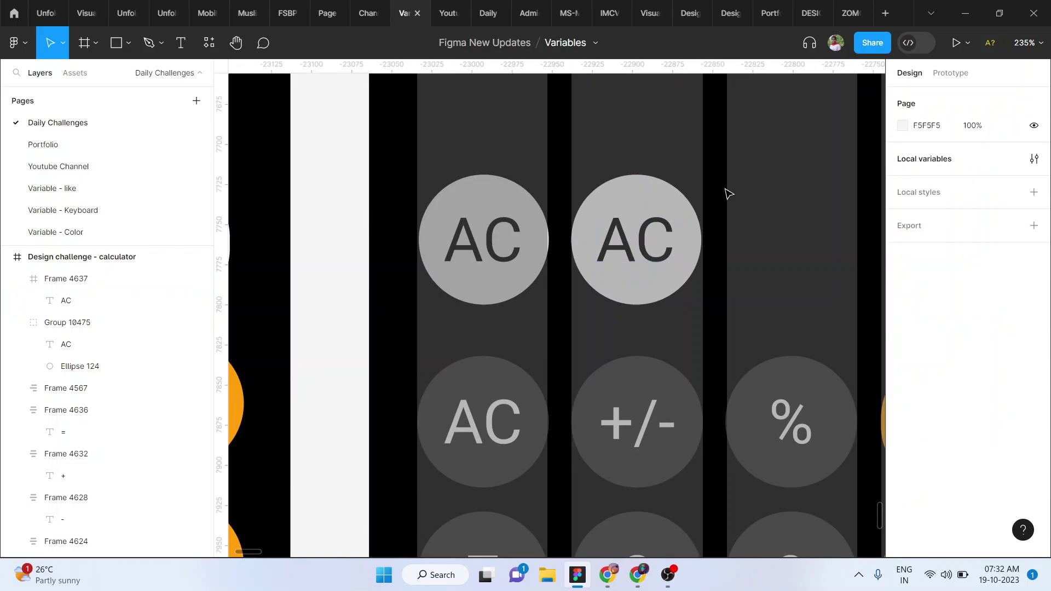
Step: Delete the two sample AC buttons above the new calculator's button grid
{"action": "left_click", "coordinate": [668, 194]}
{"action": "scroll", "coordinate": [669, 195], "scroll_direction": "down", "scroll_amount": 6}
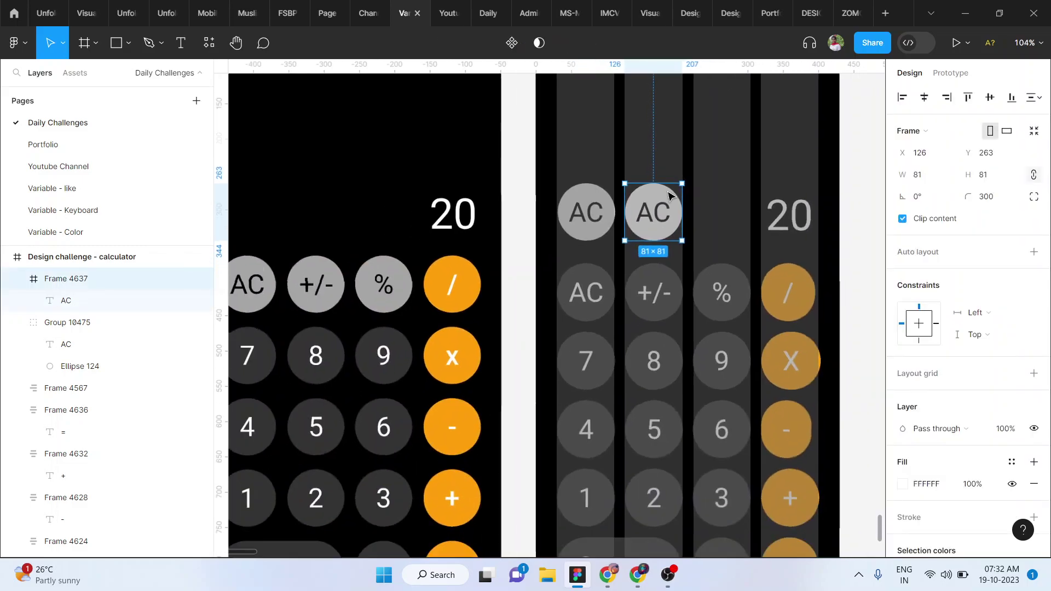
{"action": "left_click", "coordinate": [573, 219]}
{"action": "left_click", "coordinate": [652, 214], "text": "shift"}
{"action": "key", "text": "Delete"}
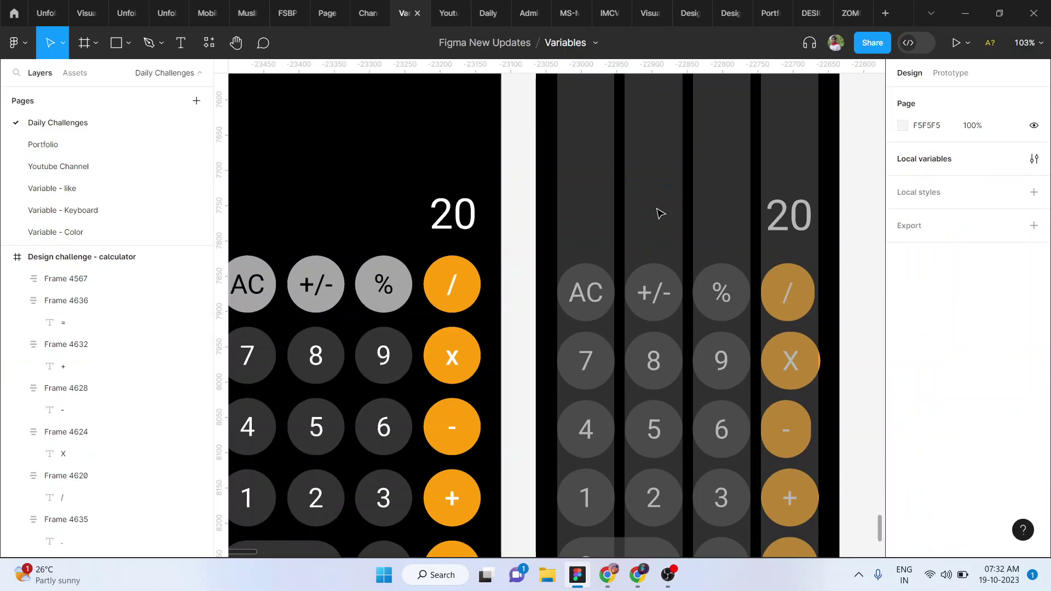
Step: Fill the new calculator's AC, +/- and % buttons with 535353 sampled at the edge of the existing % button
{"action": "left_click", "coordinate": [579, 294]}
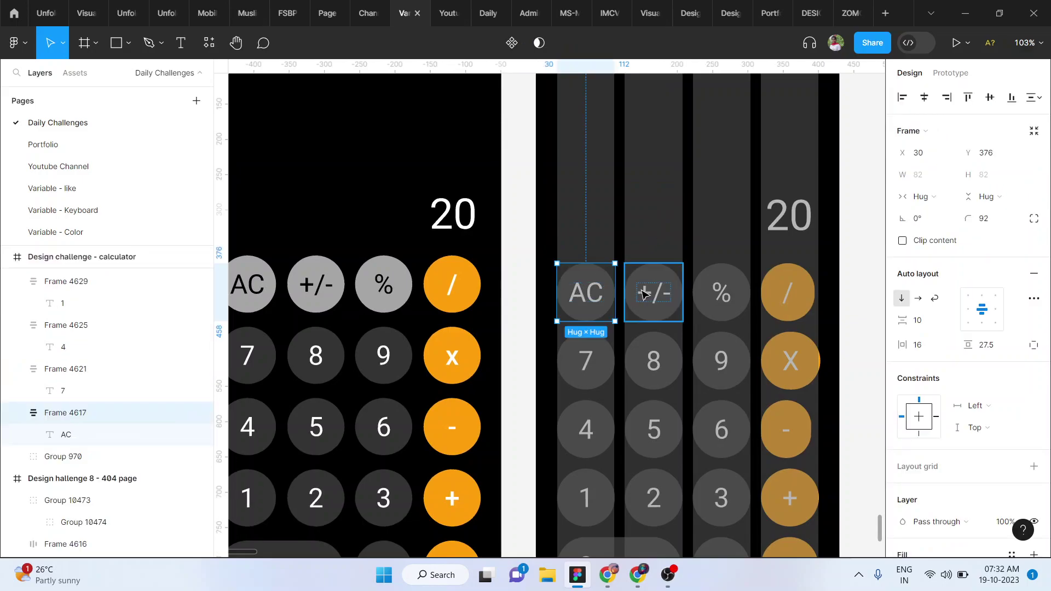
{"action": "left_click", "coordinate": [653, 293], "text": "shift"}
{"action": "left_click", "coordinate": [709, 290], "text": "shift"}
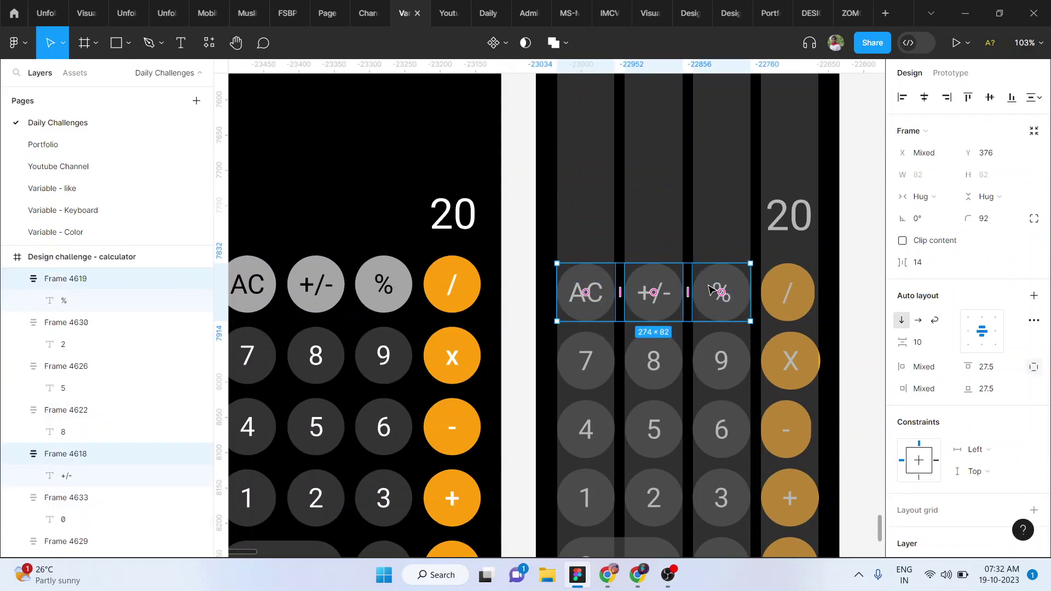
{"action": "key", "text": "i"}
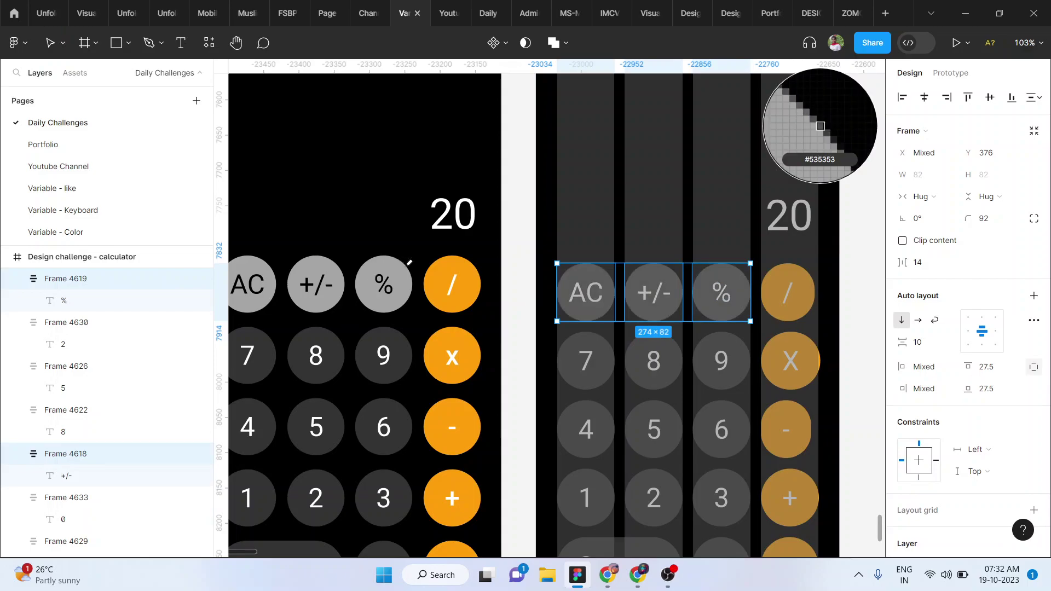
{"action": "left_click", "coordinate": [820, 126]}
{"action": "scroll", "coordinate": [664, 224], "scroll_direction": "down", "scroll_amount": 3}
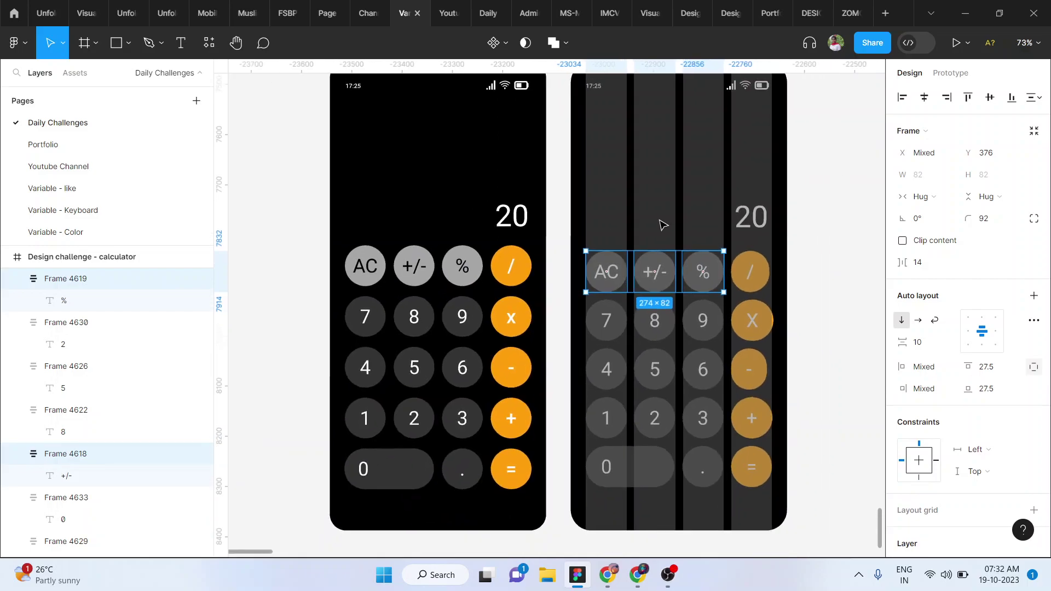
Step: Set the text fill of the new calculator's AC, +/- and % labels to 000000 with the colour picker
{"action": "double_click", "coordinate": [606, 271]}
{"action": "scroll", "coordinate": [606, 271], "scroll_direction": "up", "scroll_amount": 3}
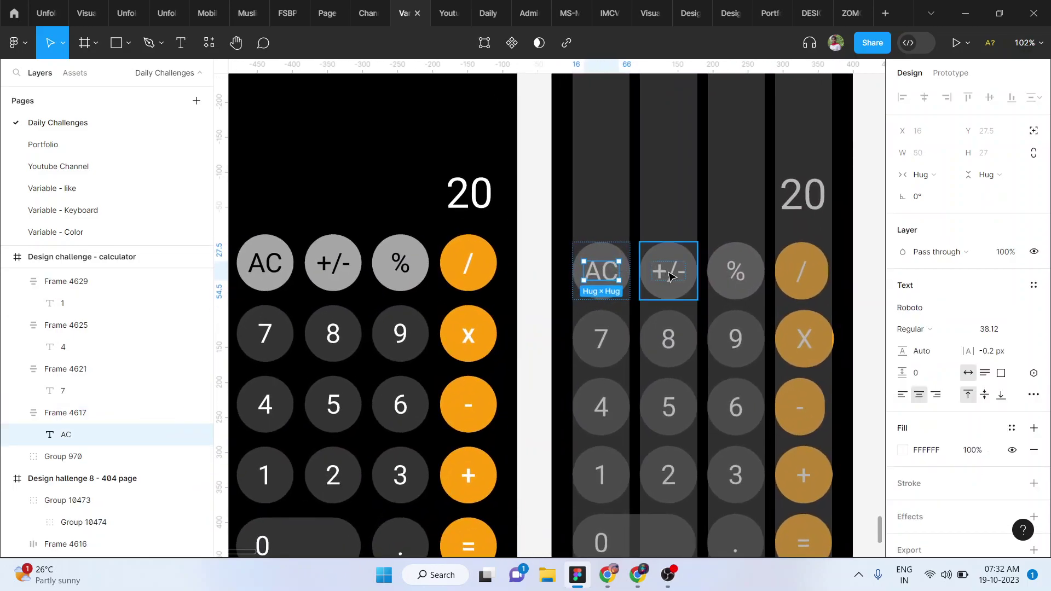
{"action": "left_click", "coordinate": [669, 277], "text": "shift"}
{"action": "left_click", "coordinate": [745, 271], "text": "shift"}
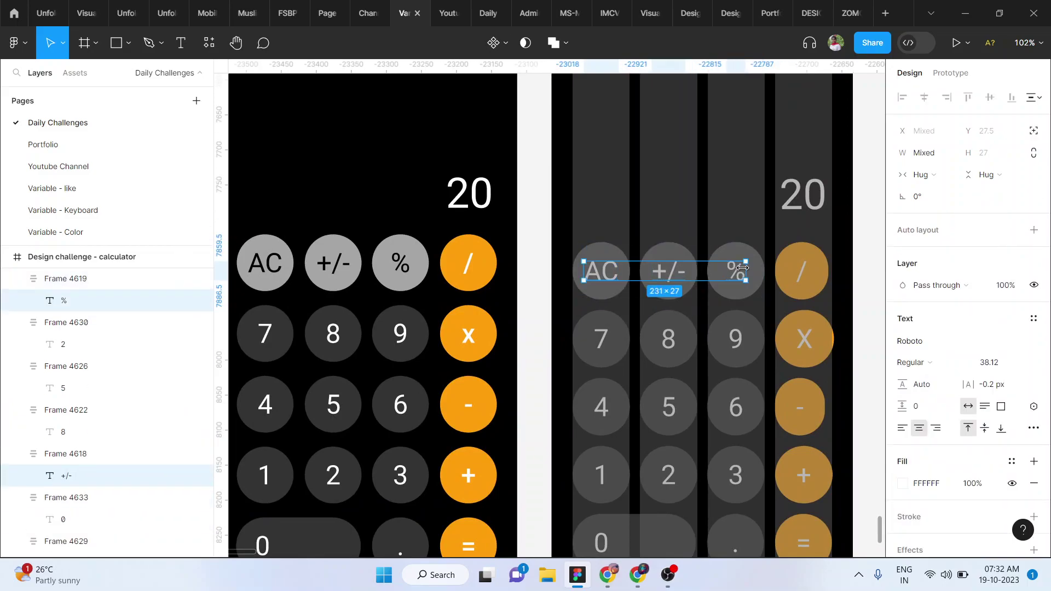
{"action": "key", "text": "i"}
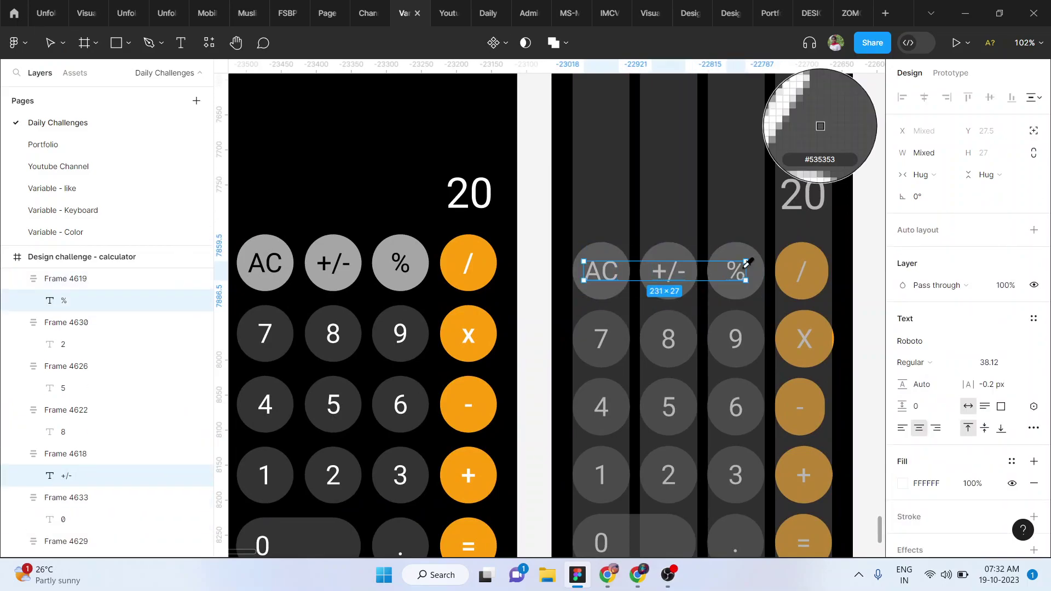
{"action": "left_click", "coordinate": [638, 180]}
{"action": "scroll", "coordinate": [636, 182], "scroll_direction": "down", "scroll_amount": 5}
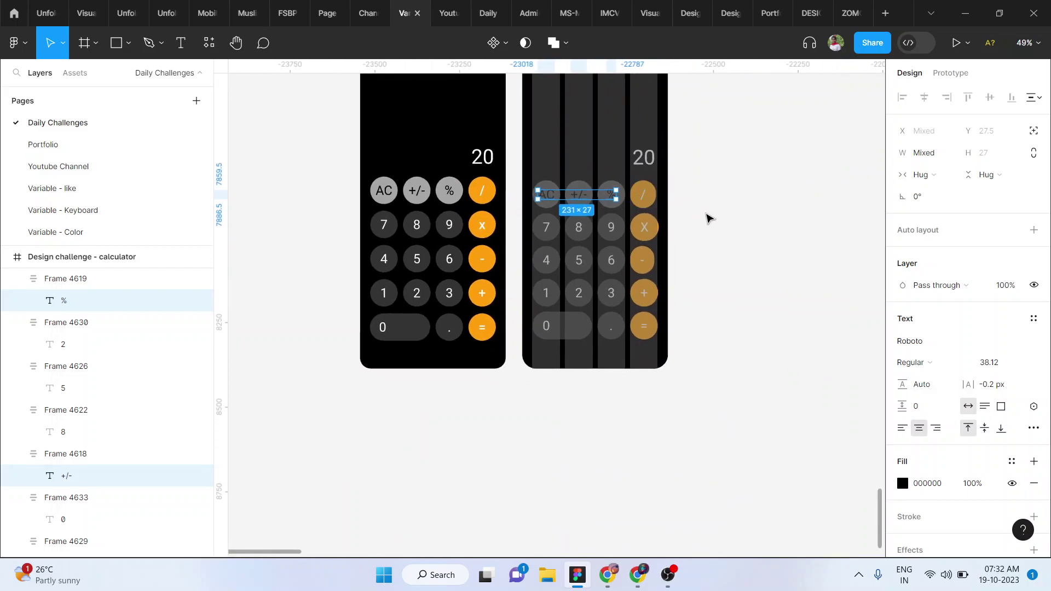
{"action": "left_click", "coordinate": [706, 218]}
Step: Hide the new calculator frame's four-column layout grid
{"action": "scroll", "coordinate": [546, 216], "scroll_direction": "up", "scroll_amount": 3}
{"action": "left_click", "coordinate": [540, 171]}
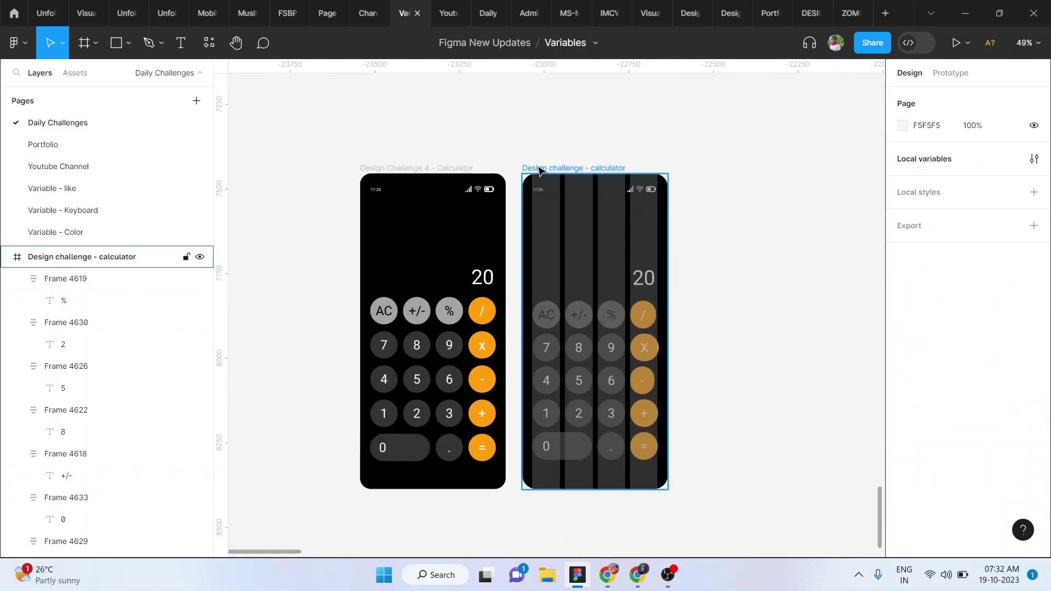
{"action": "left_click", "coordinate": [1012, 307]}
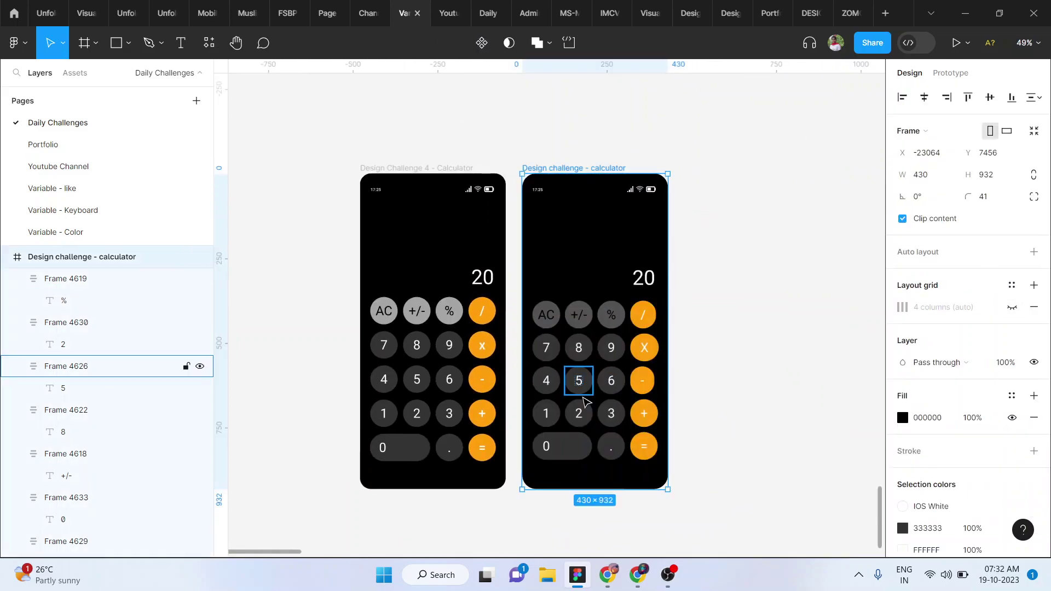
{"action": "scroll", "coordinate": [586, 403], "scroll_direction": "up", "scroll_amount": 2}
{"action": "scroll", "coordinate": [584, 402], "scroll_direction": "down", "scroll_amount": 2}
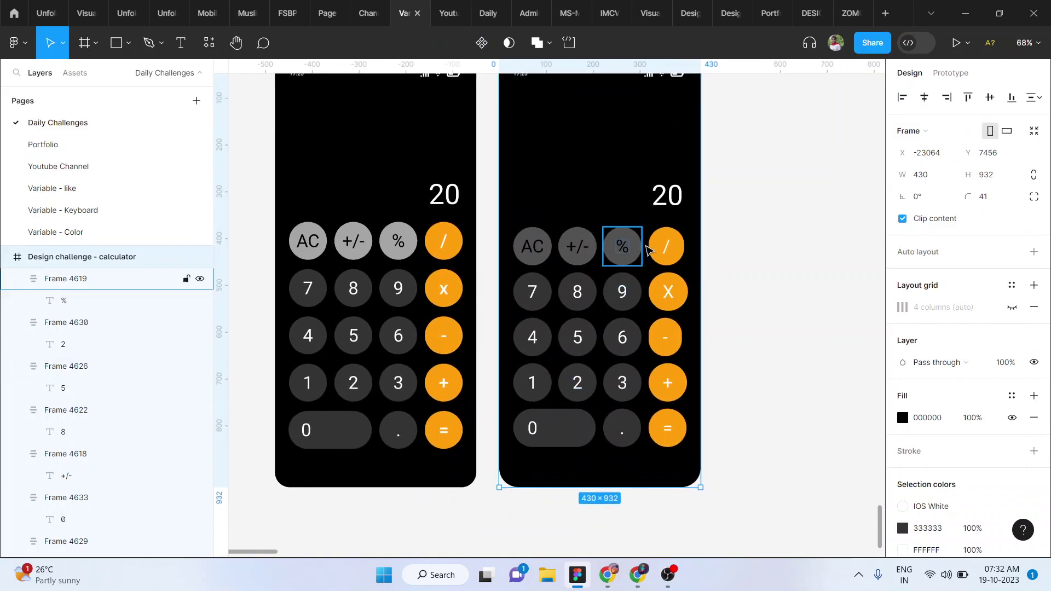
Step: Fill the new calculator's AC, +/- and % buttons with A5A5A5 sampled from the existing calculator's % button
{"action": "scroll", "coordinate": [537, 249], "scroll_direction": "up", "scroll_amount": 3}
{"action": "left_click", "coordinate": [535, 248]}
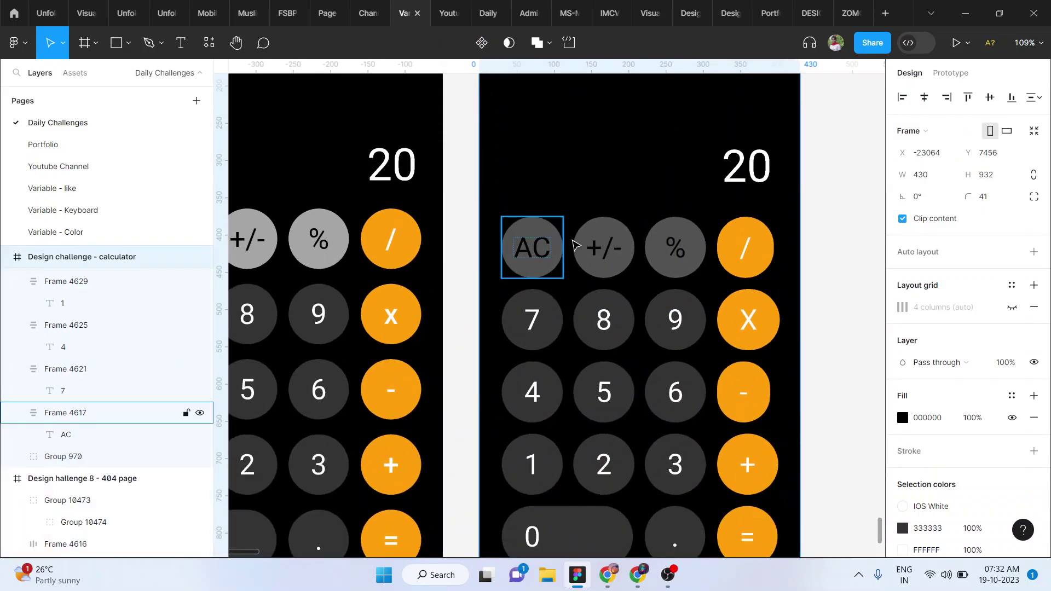
{"action": "left_click", "coordinate": [603, 248], "text": "shift"}
{"action": "left_click", "coordinate": [690, 249], "text": "shift"}
{"action": "scroll", "coordinate": [691, 249], "scroll_direction": "left", "scroll_amount": 5}
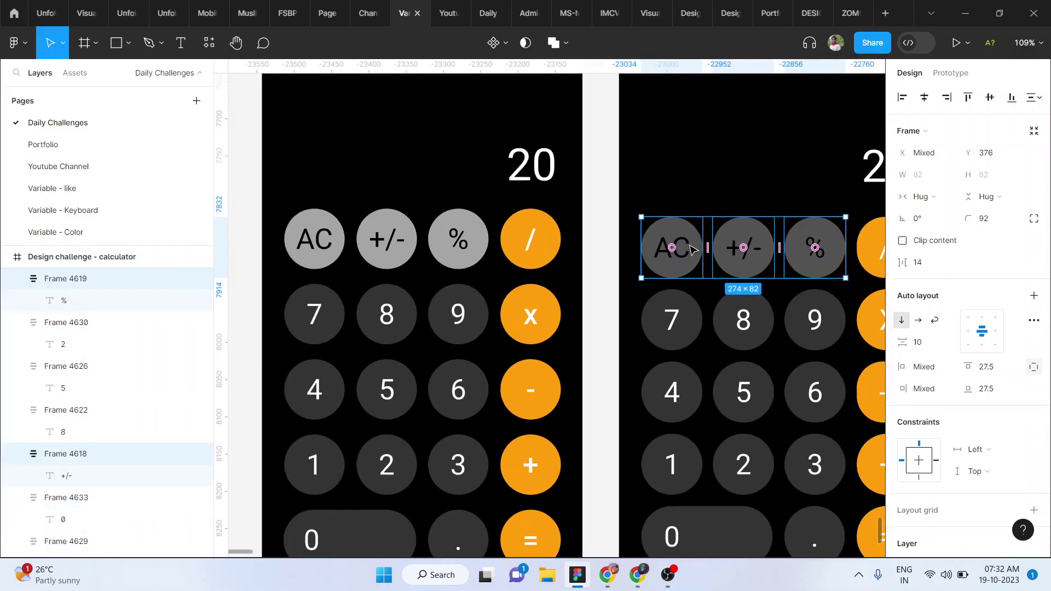
{"action": "key", "text": "i"}
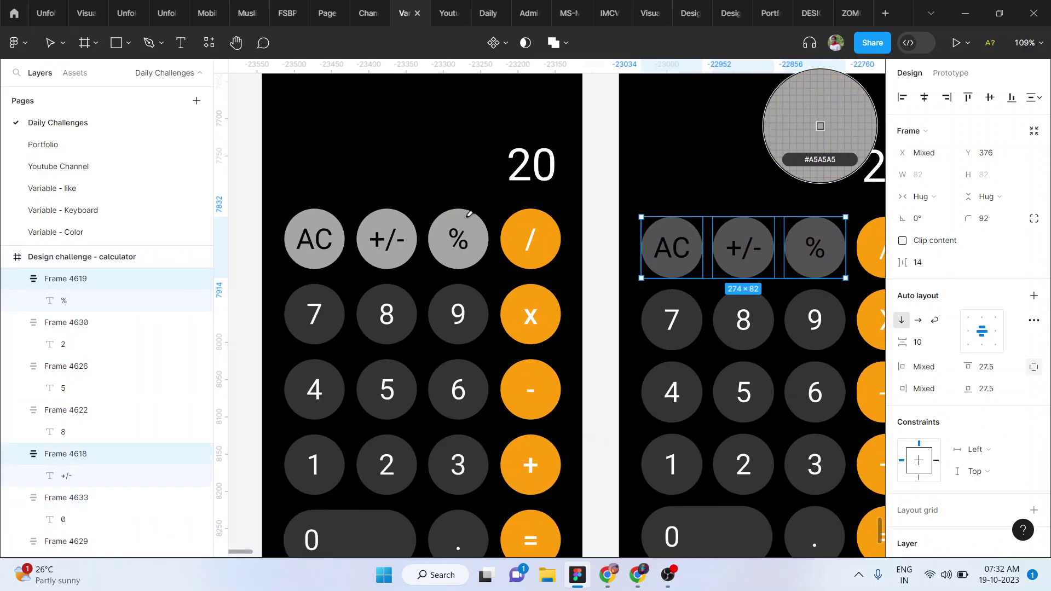
{"action": "left_click", "coordinate": [465, 219]}
{"action": "scroll", "coordinate": [715, 346], "scroll_direction": "down", "scroll_amount": 3}
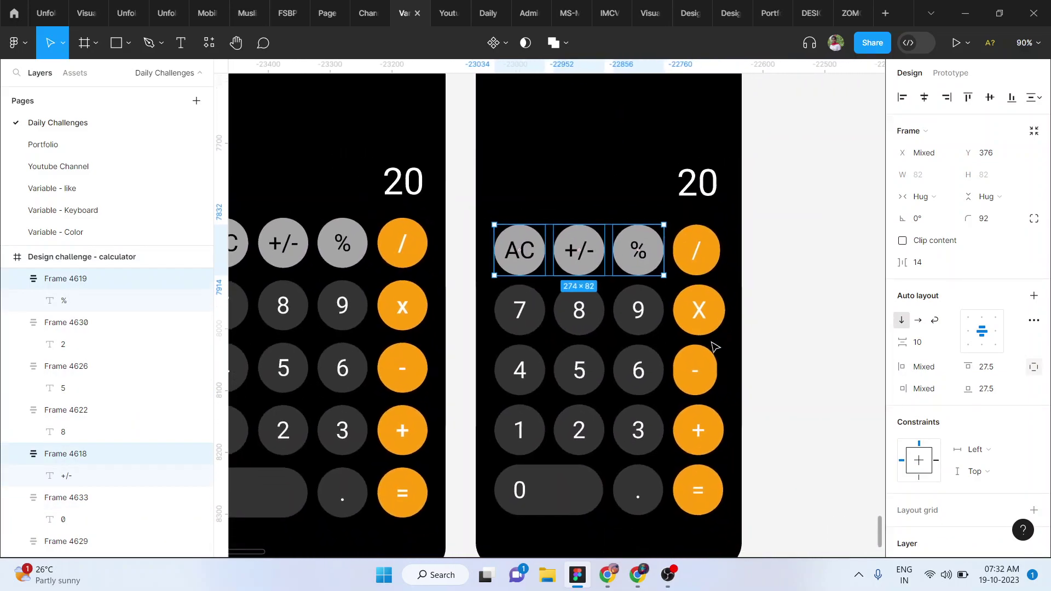
Step: Set the font weight of the new calculator's + label to Medium
{"action": "left_click", "coordinate": [830, 357]}
{"action": "scroll", "coordinate": [830, 357], "scroll_direction": "down", "scroll_amount": 3}
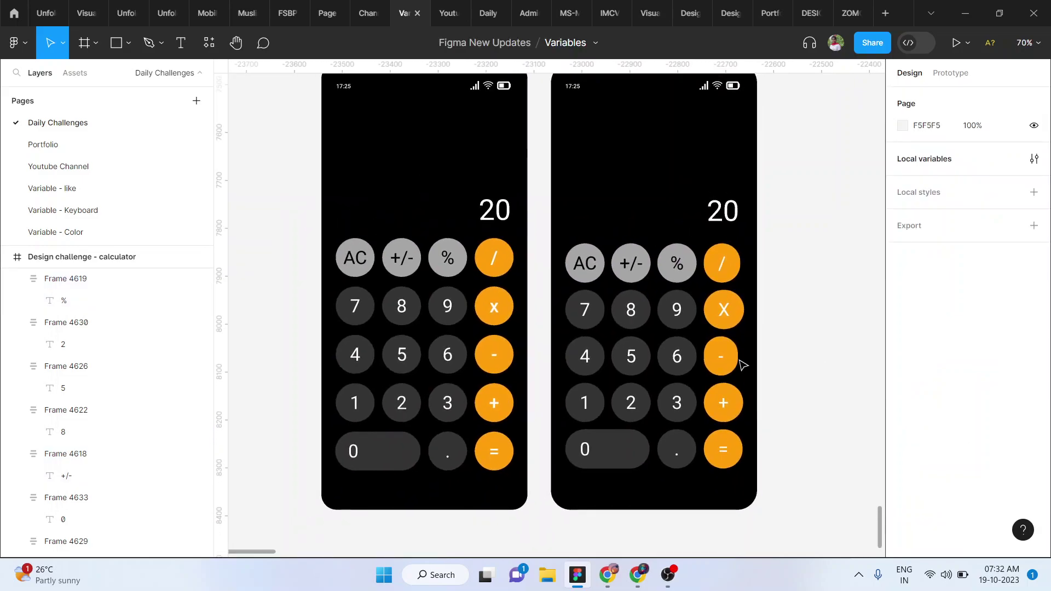
{"action": "scroll", "coordinate": [717, 350], "scroll_direction": "up", "scroll_amount": 5}
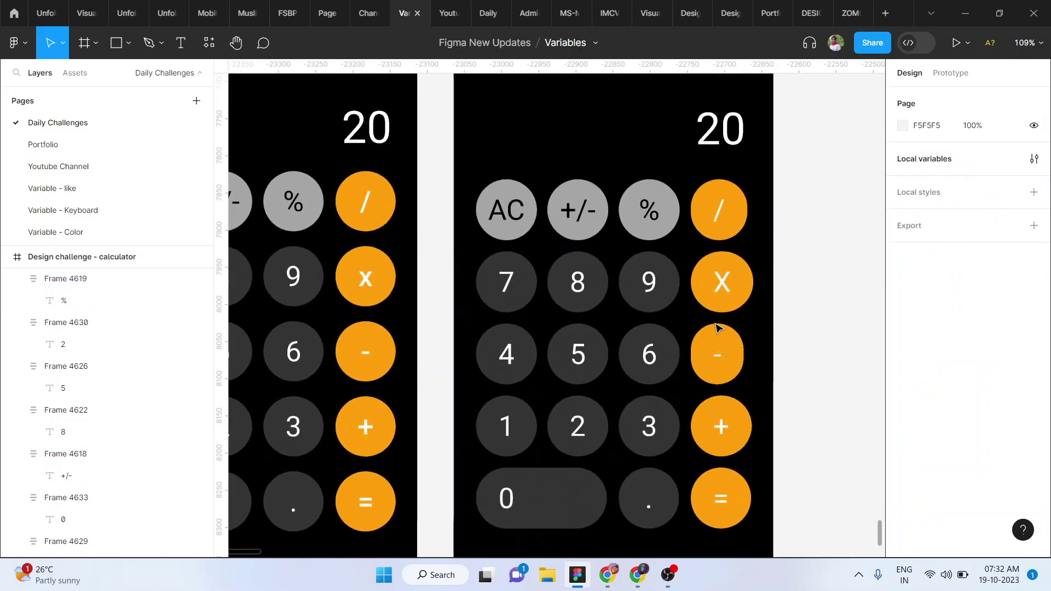
{"action": "left_click", "coordinate": [721, 436], "text": "ctrl"}
{"action": "double_click", "coordinate": [721, 427]}
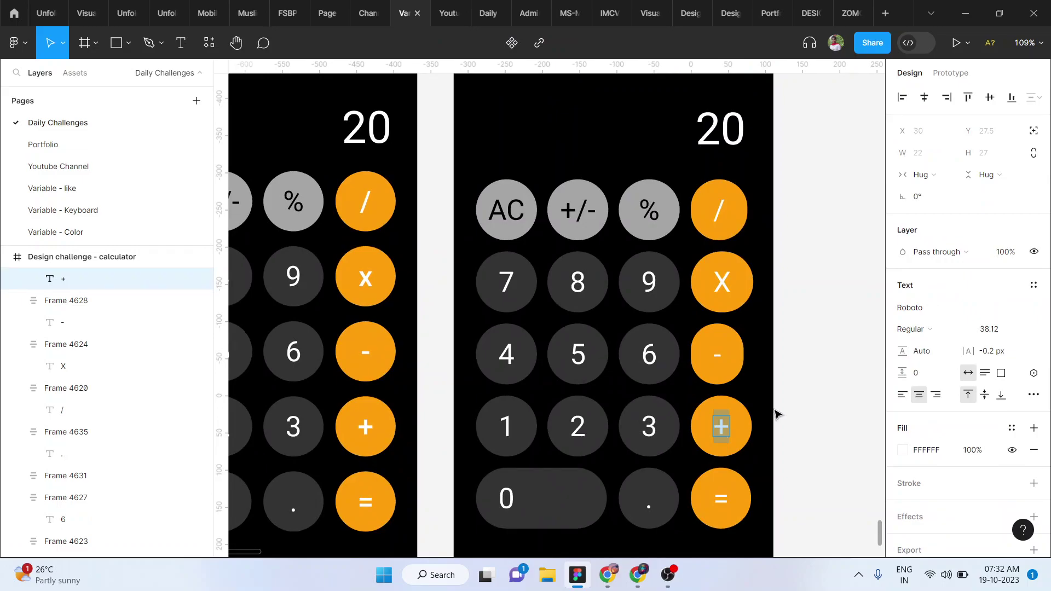
{"action": "key", "text": "Escape"}
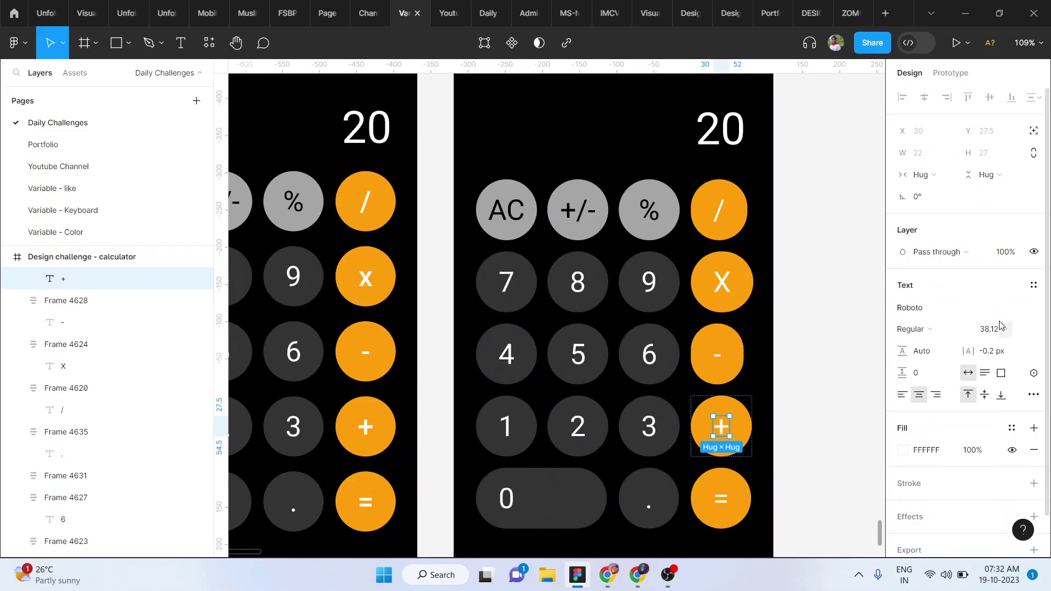
{"action": "left_click", "coordinate": [939, 335]}
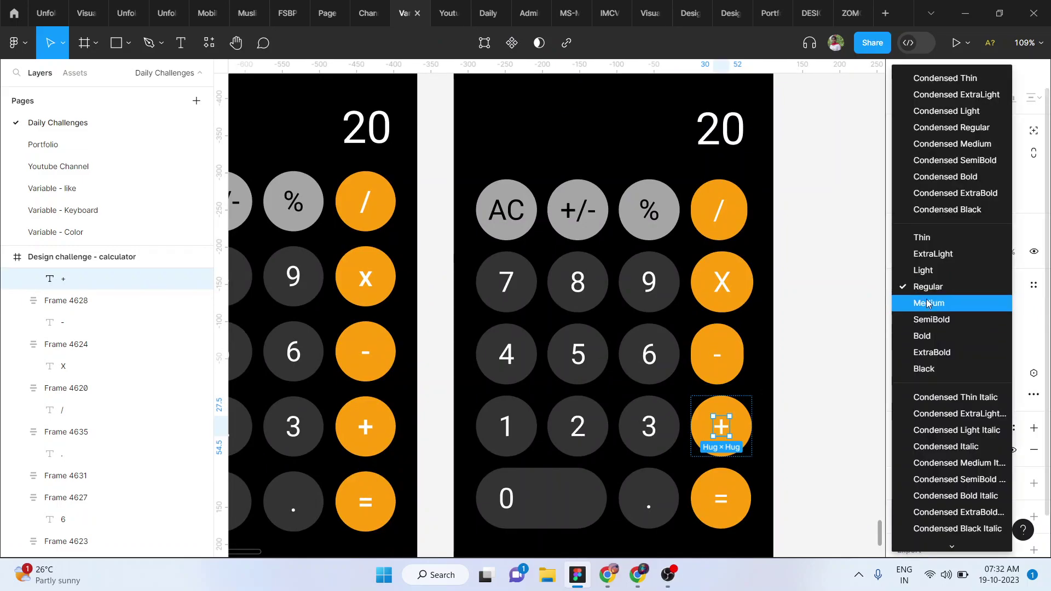
{"action": "left_click", "coordinate": [928, 303]}
{"action": "left_click", "coordinate": [790, 367]}
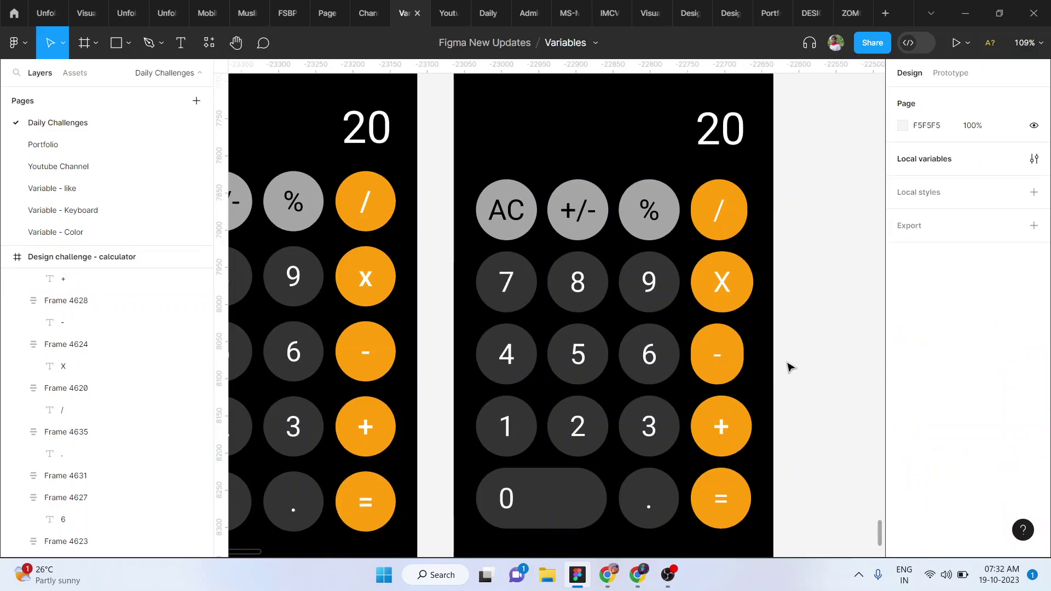
Step: Try font size 45 on the new calculator's minus label and undo it
{"action": "double_click", "coordinate": [724, 364]}
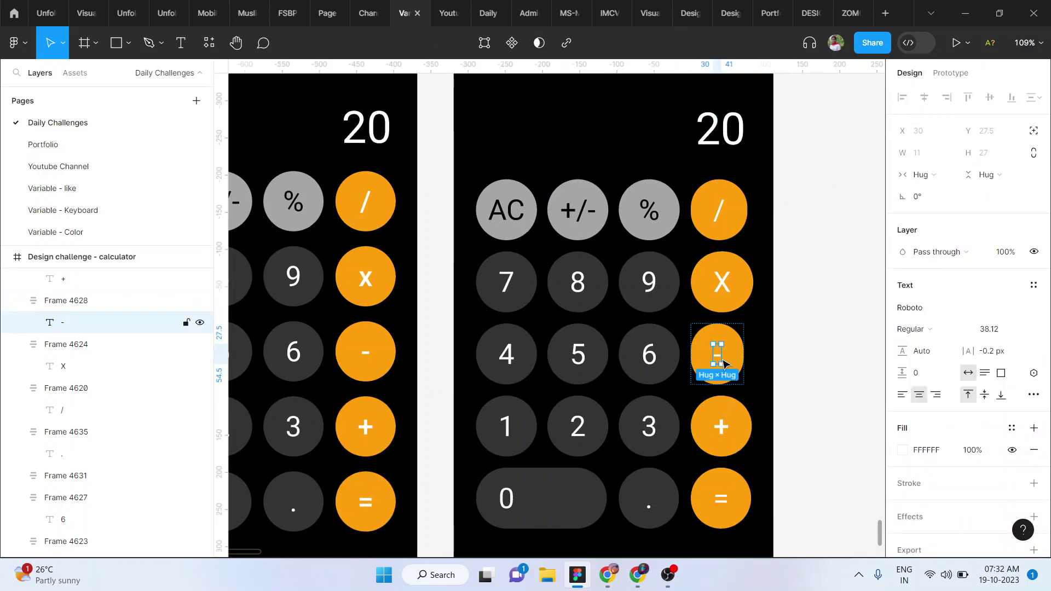
{"action": "left_click", "coordinate": [1003, 329]}
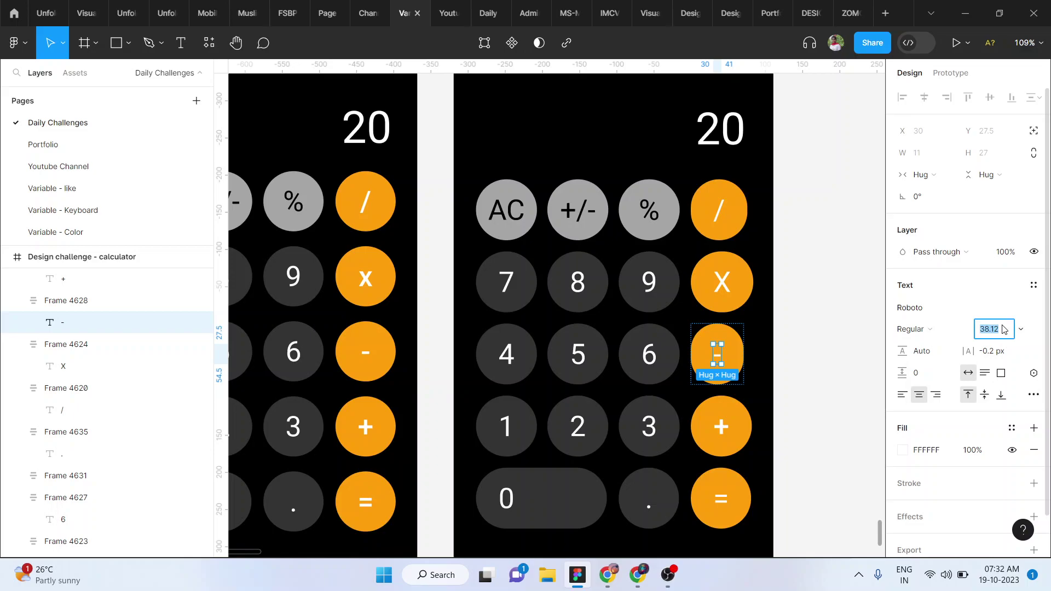
{"action": "key", "text": "Return"}
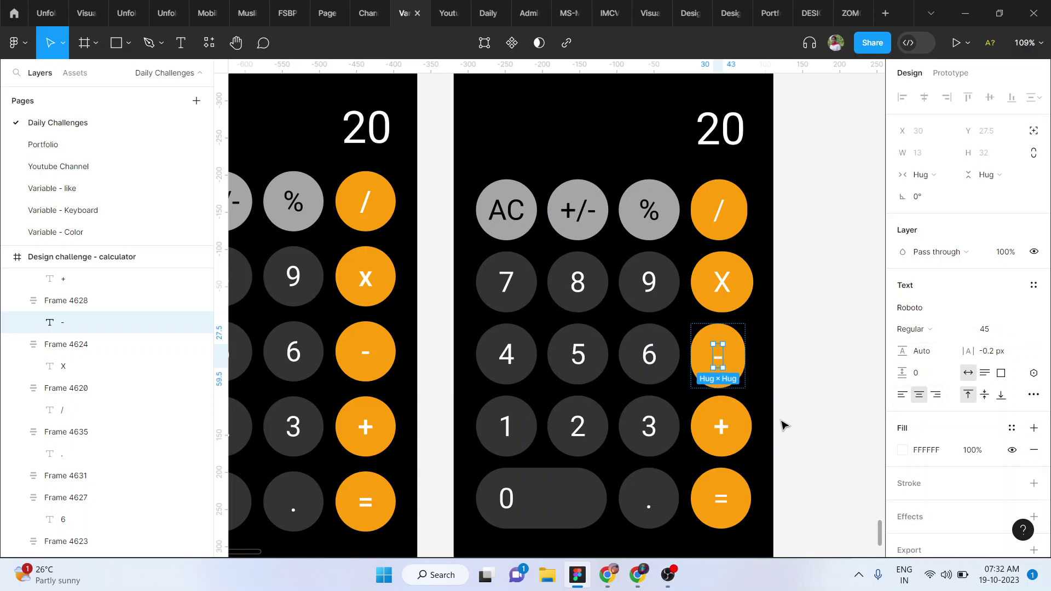
{"action": "key", "text": "ctrl+z"}
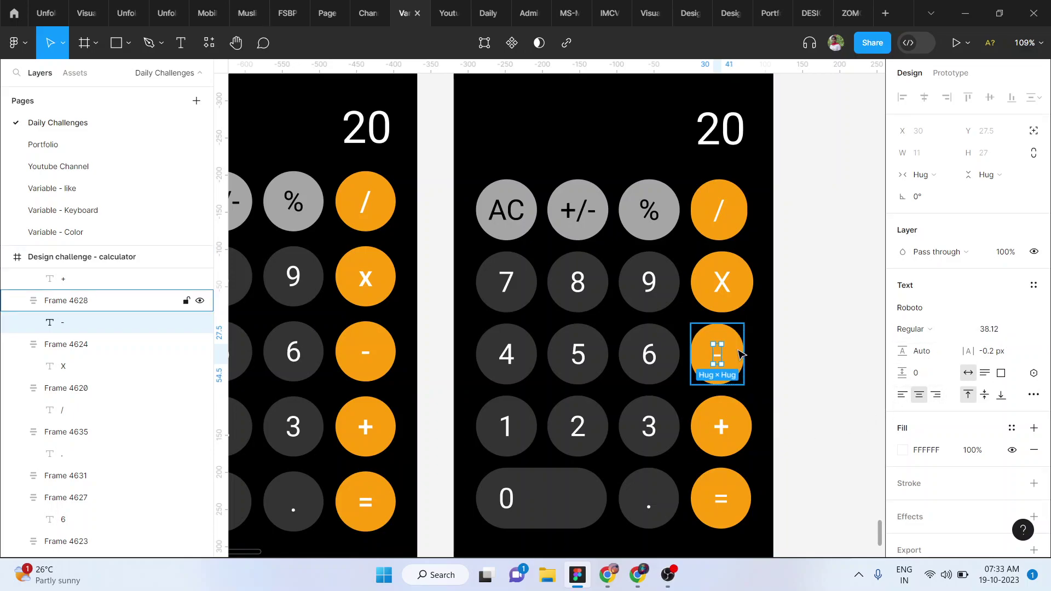
Step: Shorten the text box of the new calculator's minus label to a height of 23
{"action": "key", "text": "Escape"}
{"action": "scroll", "coordinate": [740, 356], "scroll_direction": "up", "scroll_amount": 5}
{"action": "left_click", "coordinate": [709, 364]}
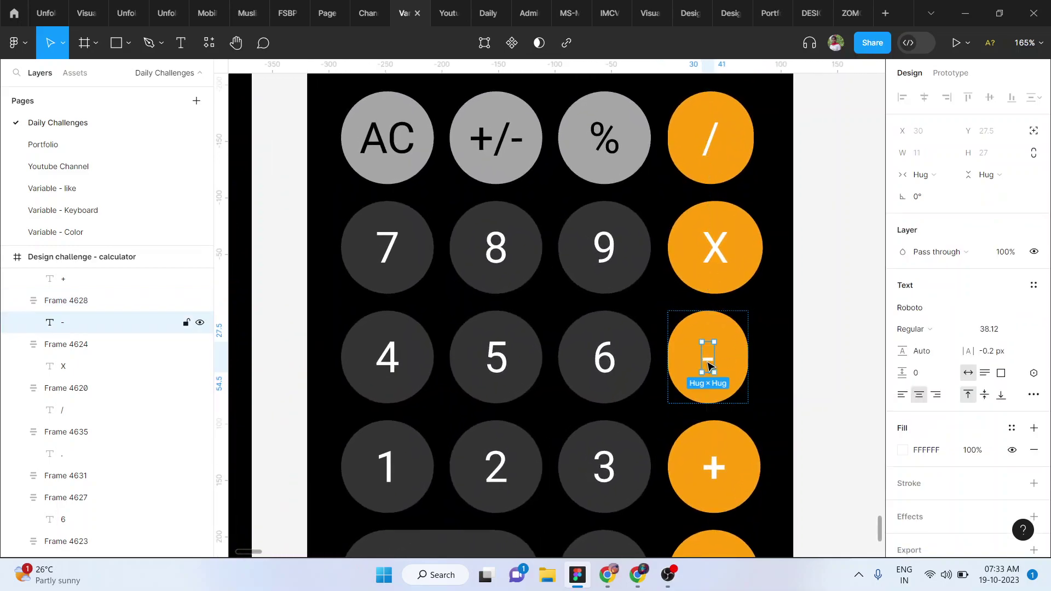
{"action": "left_click", "coordinate": [1034, 394]}
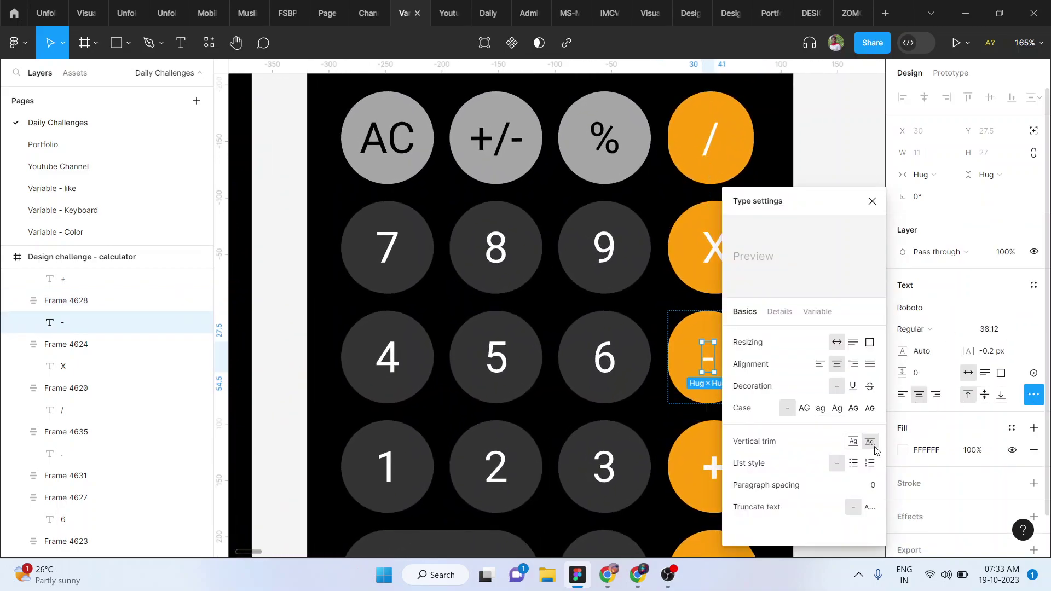
{"action": "scroll", "coordinate": [707, 366], "scroll_direction": "up", "scroll_amount": 5}
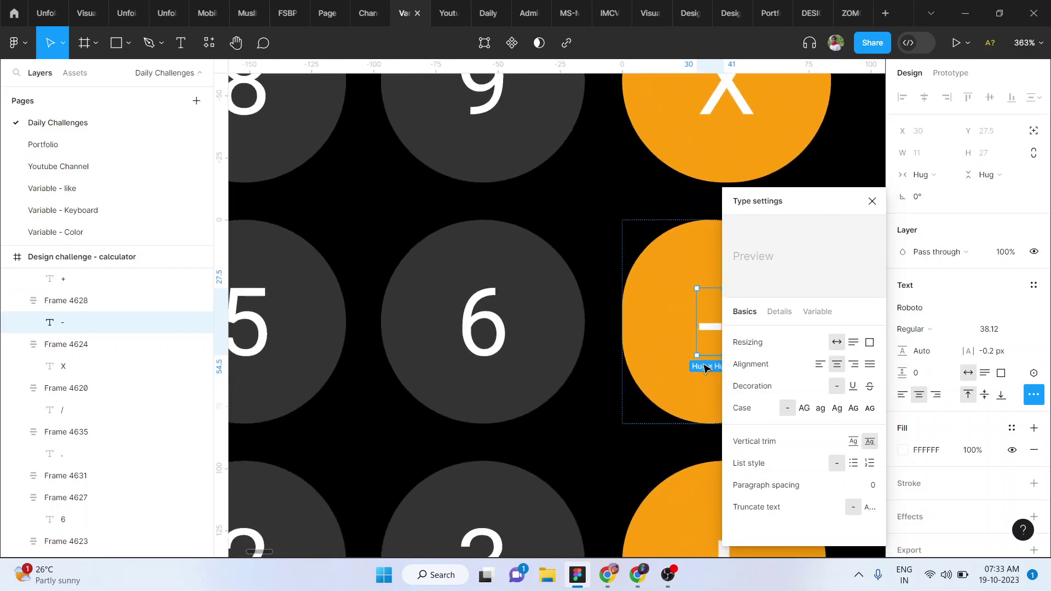
{"action": "scroll", "coordinate": [706, 366], "scroll_direction": "right", "scroll_amount": 3}
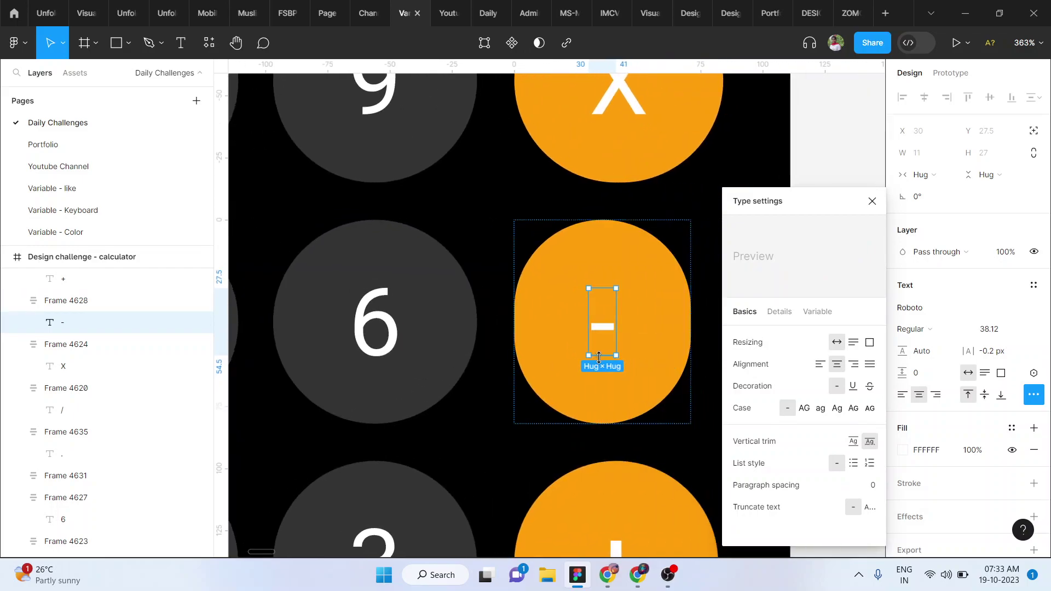
{"action": "left_click_drag", "start_coordinate": [599, 357], "coordinate": [599, 348]}
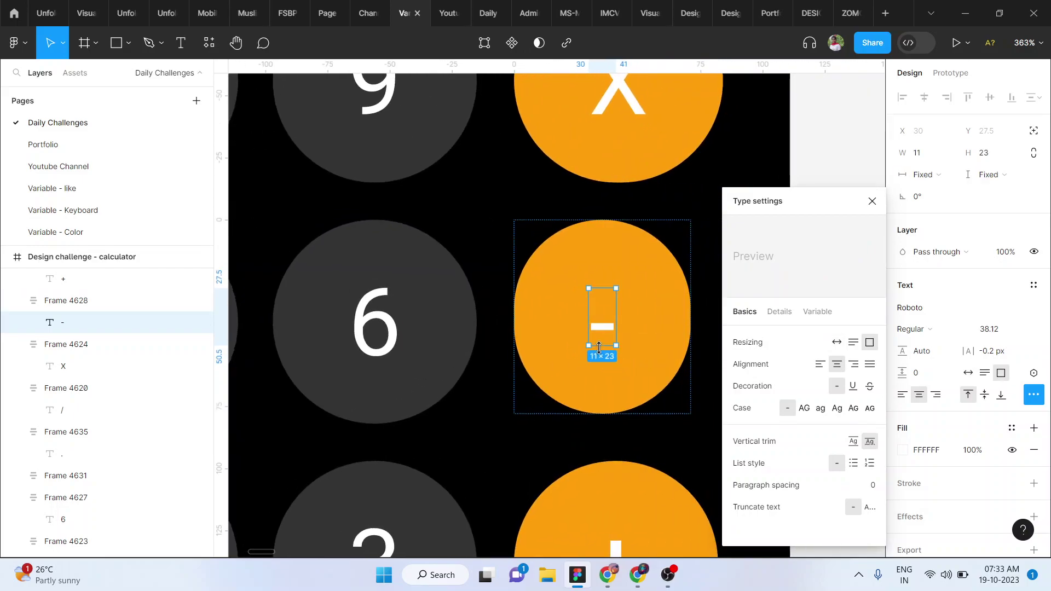
Step: Add horizontal guides at the 6 button's upper and lower edges and vertical guides at 319 and 403 in the new calculator frame
{"action": "left_click_drag", "start_coordinate": [518, 68], "coordinate": [515, 219]}
{"action": "left_click_drag", "start_coordinate": [496, 68], "coordinate": [486, 424]}
{"action": "left_click", "coordinate": [577, 368]}
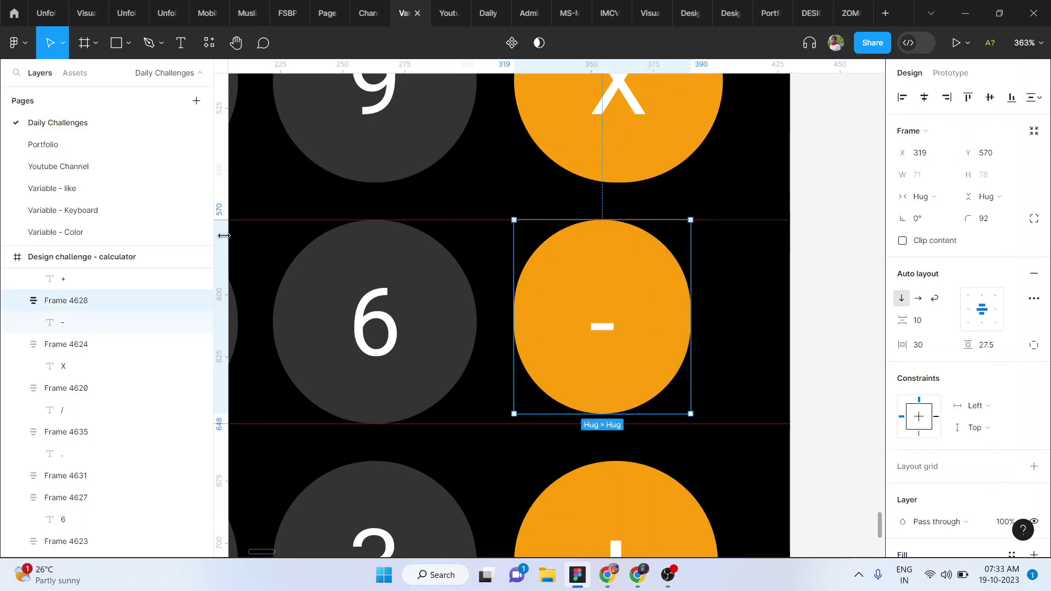
{"action": "left_click_drag", "start_coordinate": [222, 234], "coordinate": [514, 251]}
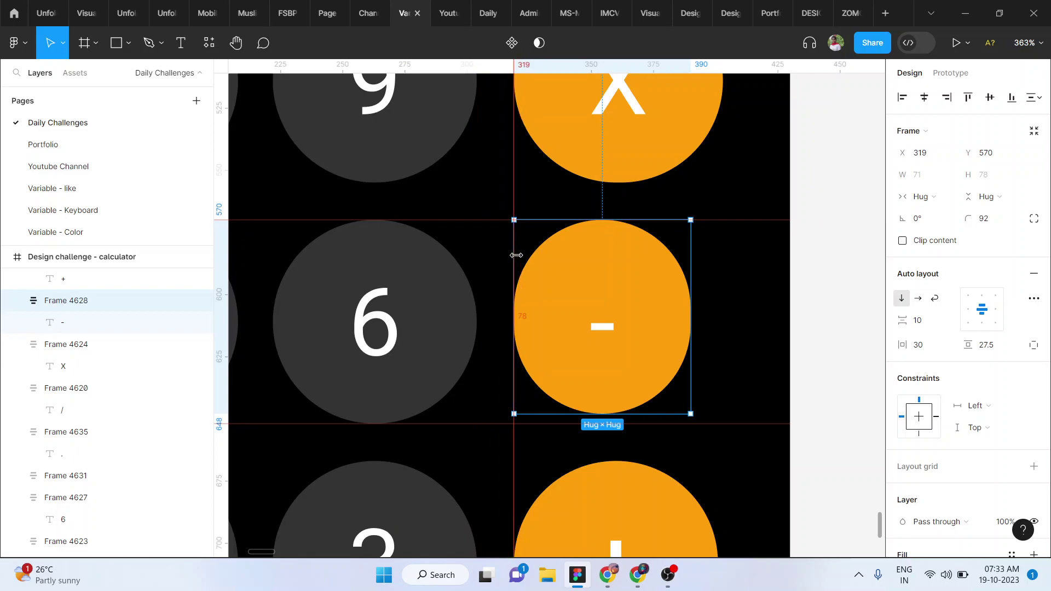
{"action": "key", "text": "Escape"}
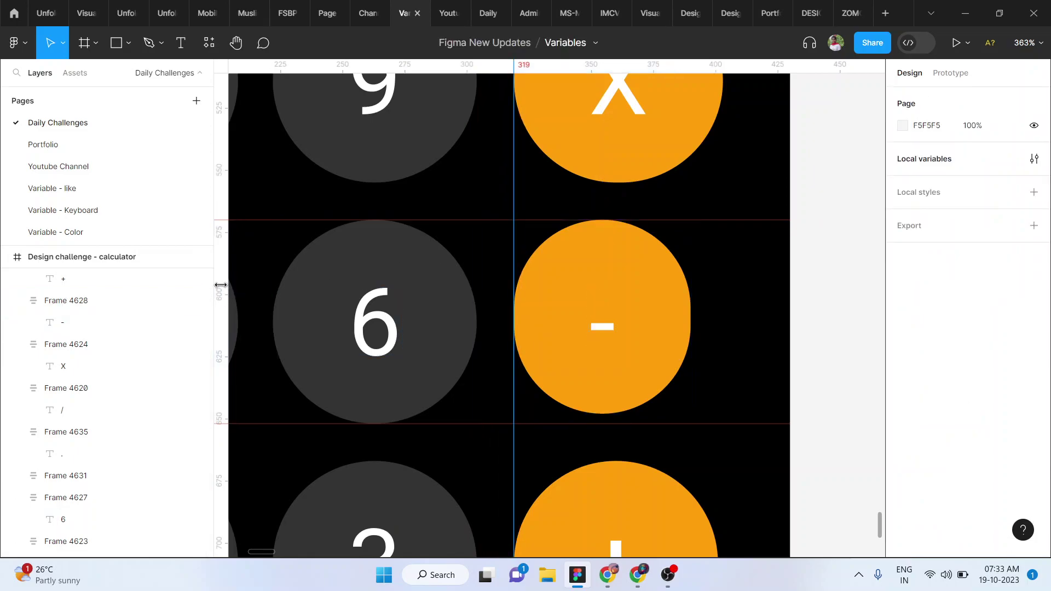
{"action": "left_click_drag", "start_coordinate": [217, 284], "coordinate": [721, 289]}
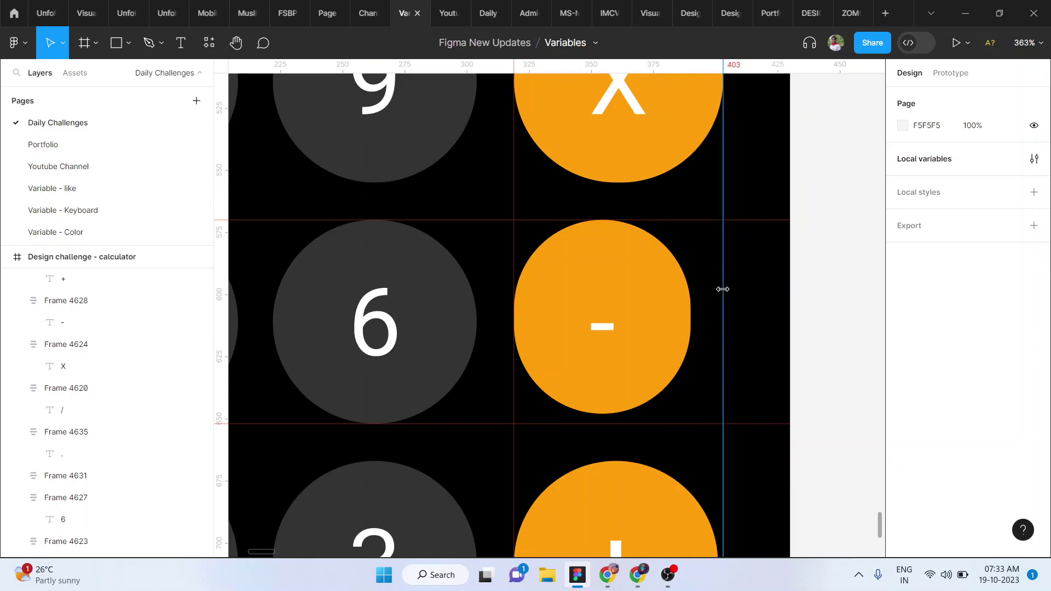
Step: Set the horizontal auto layout padding of the new calculator's minus button to 36.5
{"action": "left_click", "coordinate": [636, 298]}
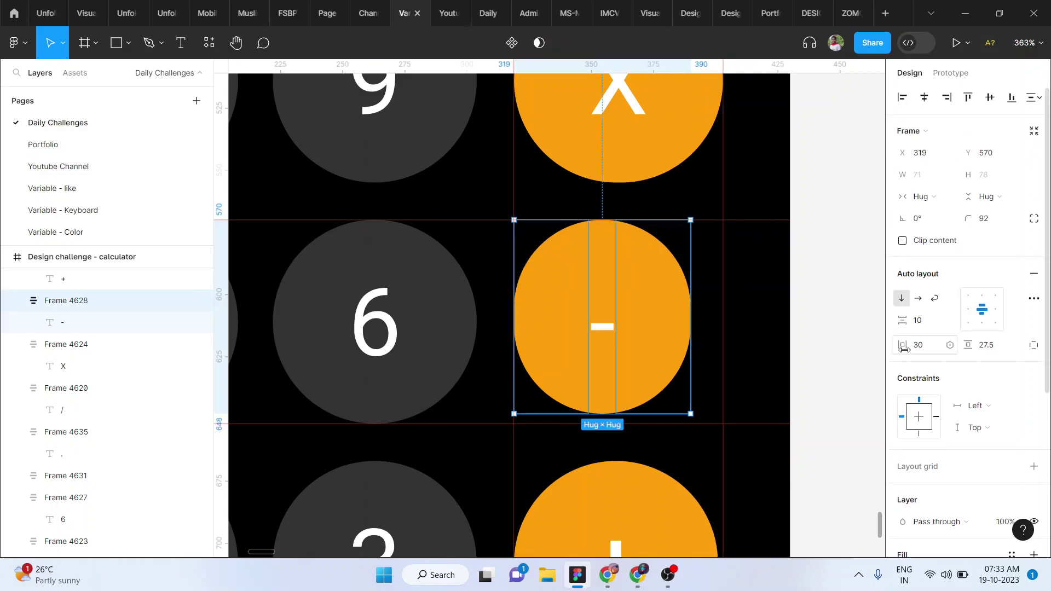
{"action": "mouse_move", "coordinate": [904, 348]}
{"action": "left_mouse_down"}
{"action": "mouse_move", "coordinate": [925, 346]}
{"action": "mouse_move", "coordinate": [904, 348]}
{"action": "left_mouse_up"}
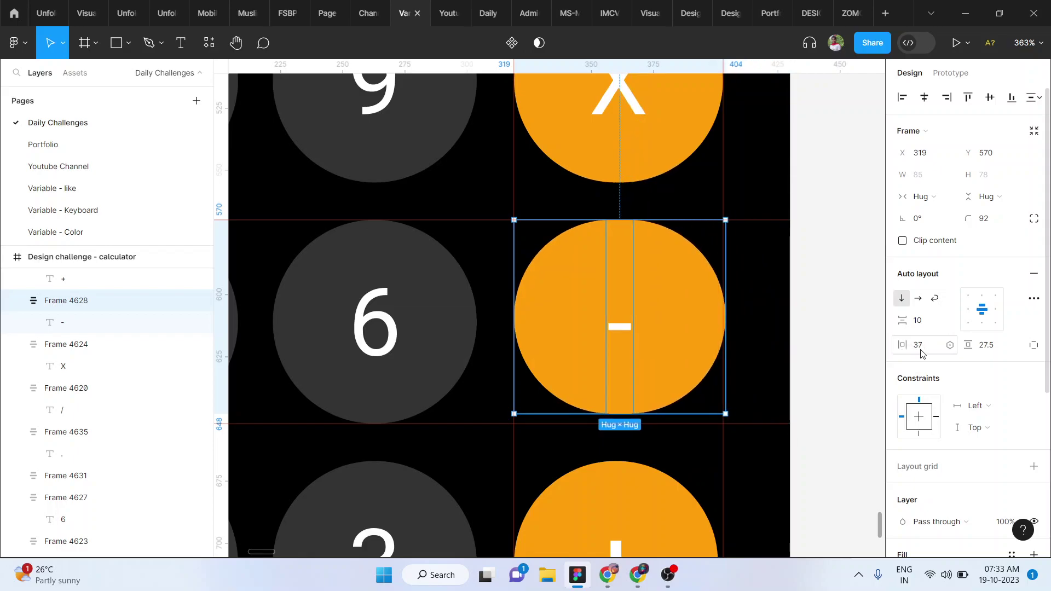
{"action": "left_click", "coordinate": [922, 350]}
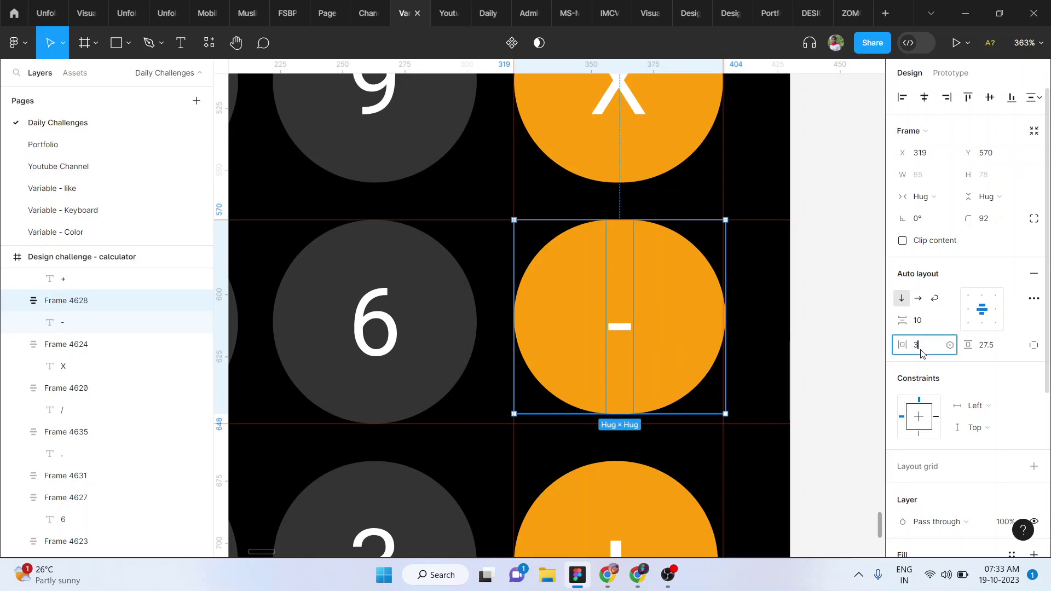
{"action": "type", "text": "36.5"}
{"action": "key", "text": "Return"}
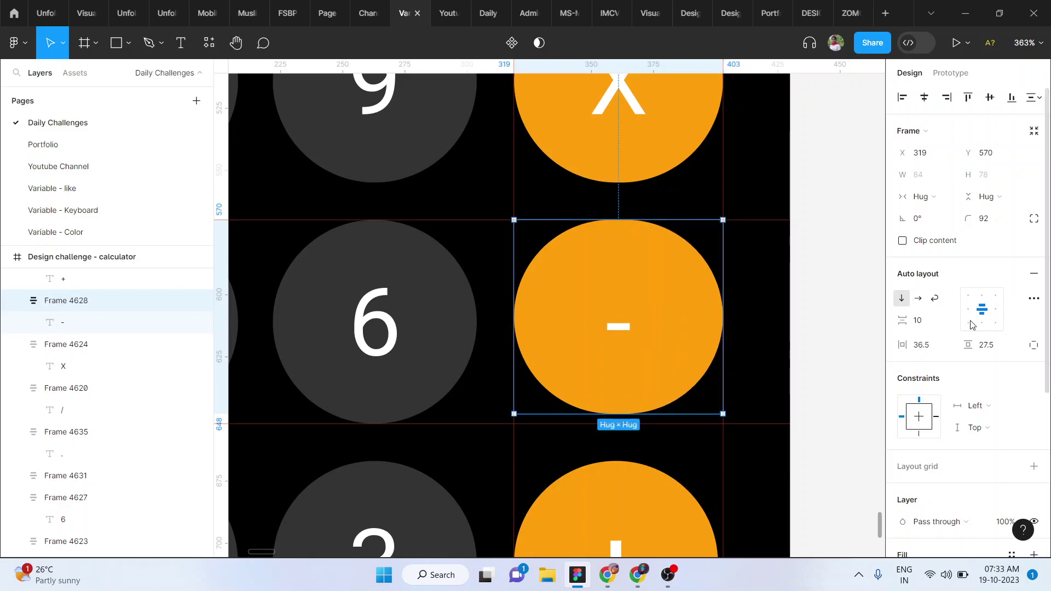
Step: Increase the minus button's vertical auto layout padding to 29.5 so it spans the two horizontal guides
{"action": "left_click", "coordinate": [989, 350]}
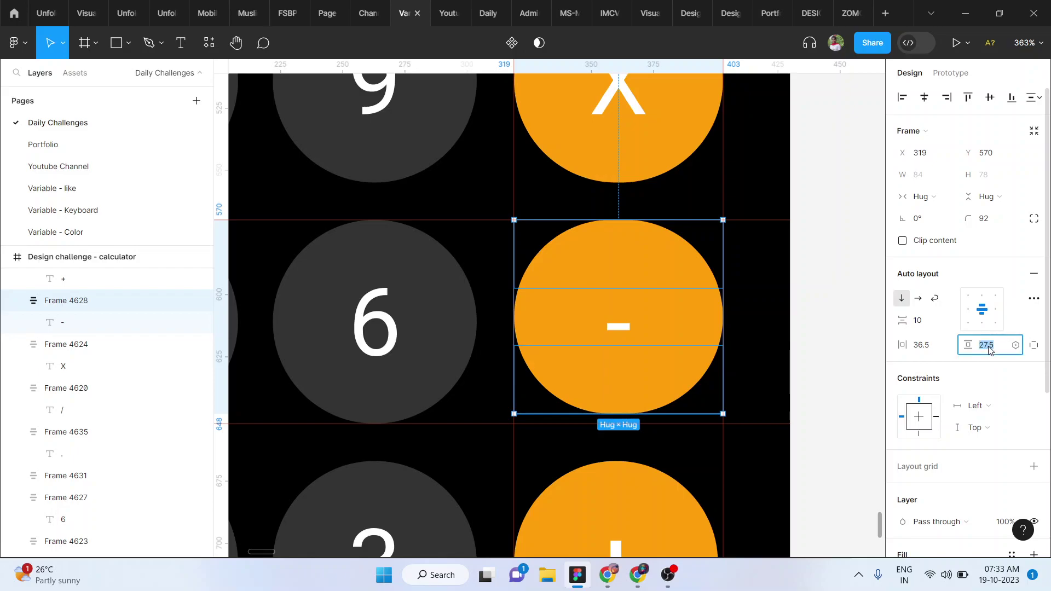
{"action": "type", "text": "28"}
{"action": "key", "text": "Return"}
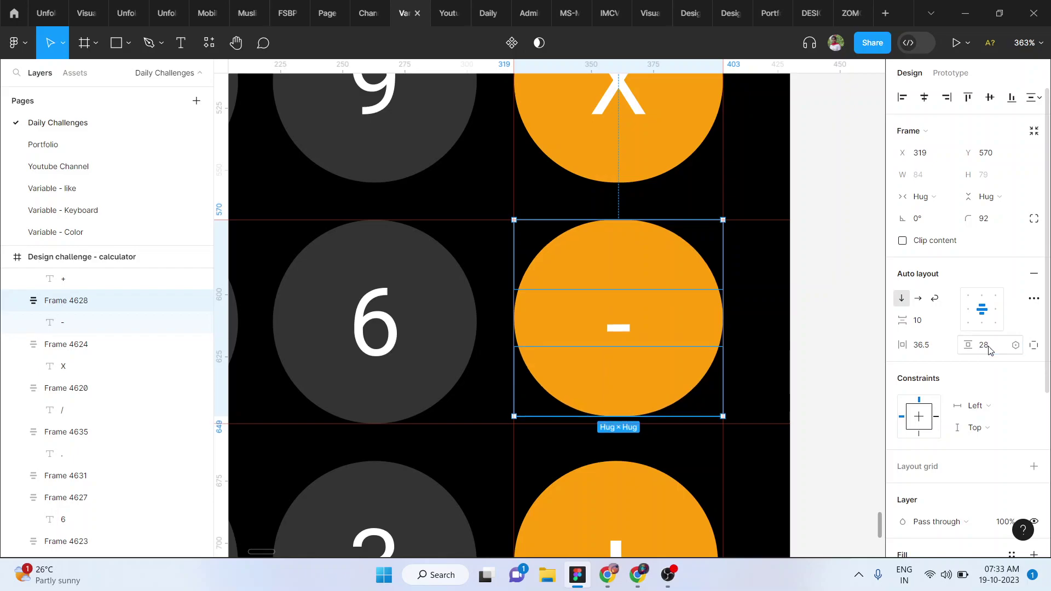
{"action": "left_click", "coordinate": [983, 345]}
{"action": "type", "text": "29"}
{"action": "key", "text": "Return"}
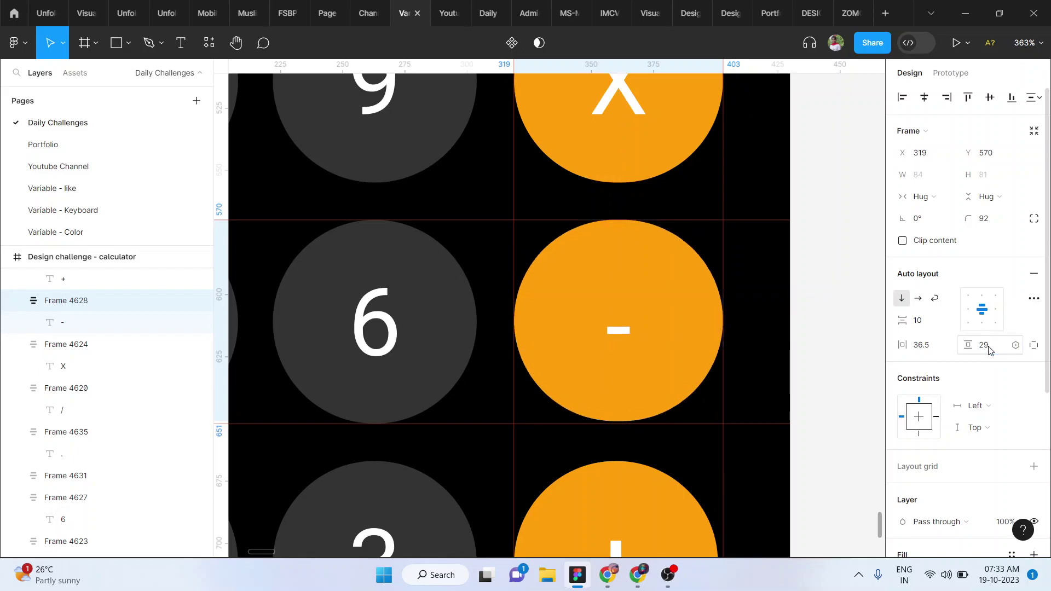
{"action": "left_click", "coordinate": [989, 350]}
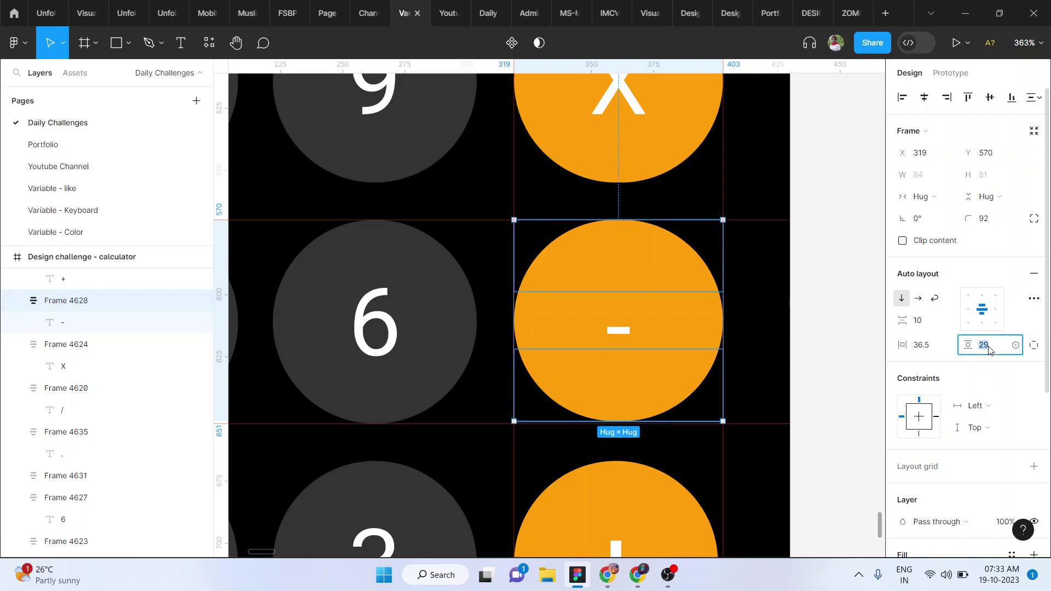
{"action": "left_click", "coordinate": [989, 349]}
{"action": "type", "text": ".5"}
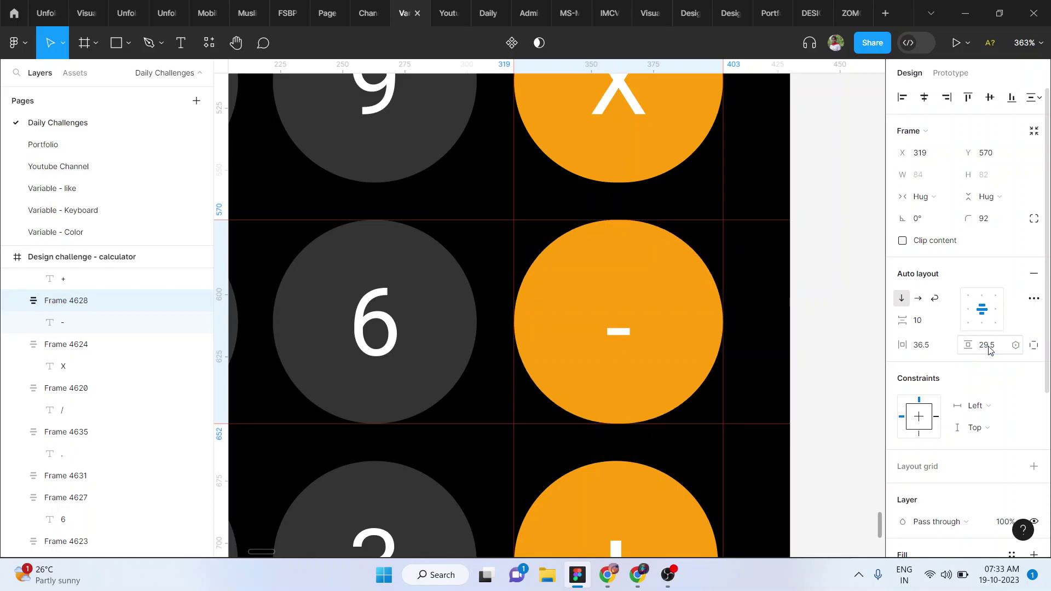
{"action": "key", "text": "Return"}
{"action": "scroll", "coordinate": [678, 291], "scroll_direction": "down", "scroll_amount": 5}
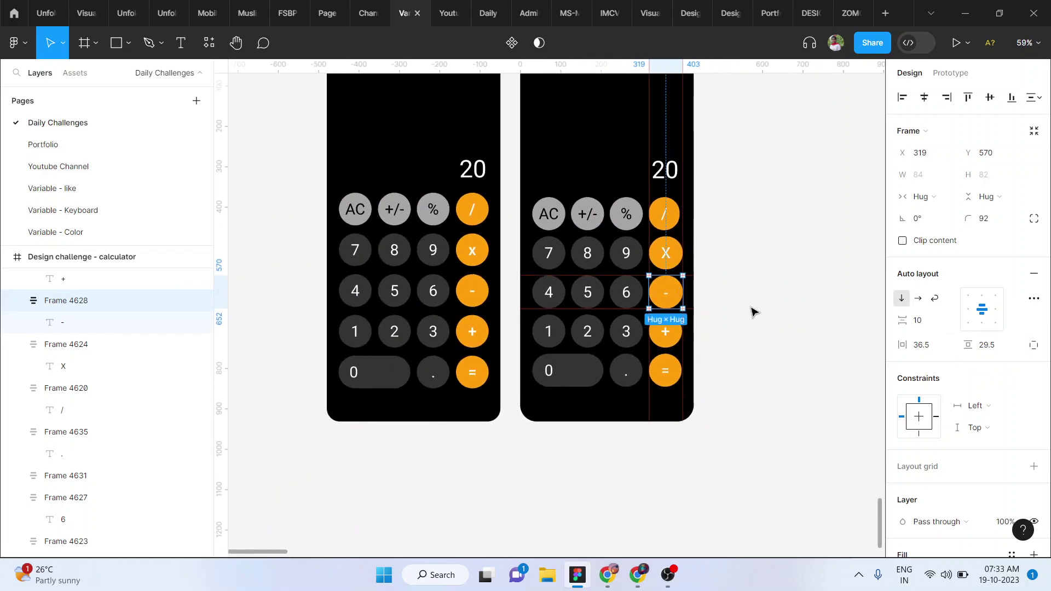
{"action": "left_click", "coordinate": [751, 310]}
Step: Remove all ruler guides from the new calculator frame
{"action": "scroll", "coordinate": [711, 307], "scroll_direction": "up", "scroll_amount": 2}
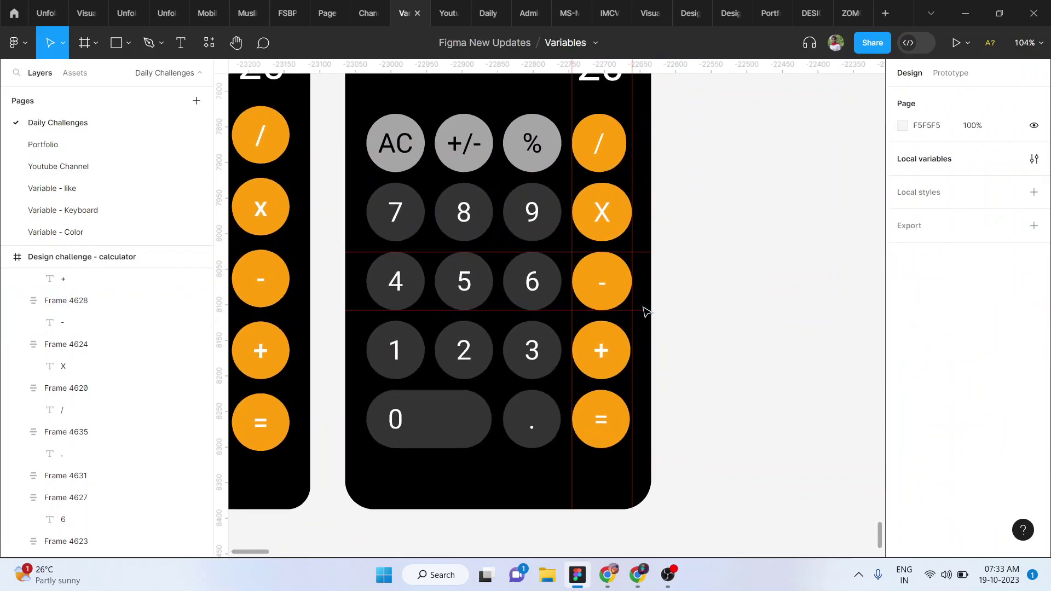
{"action": "left_click", "coordinate": [566, 316]}
{"action": "left_click_drag", "start_coordinate": [569, 317], "coordinate": [634, 318]}
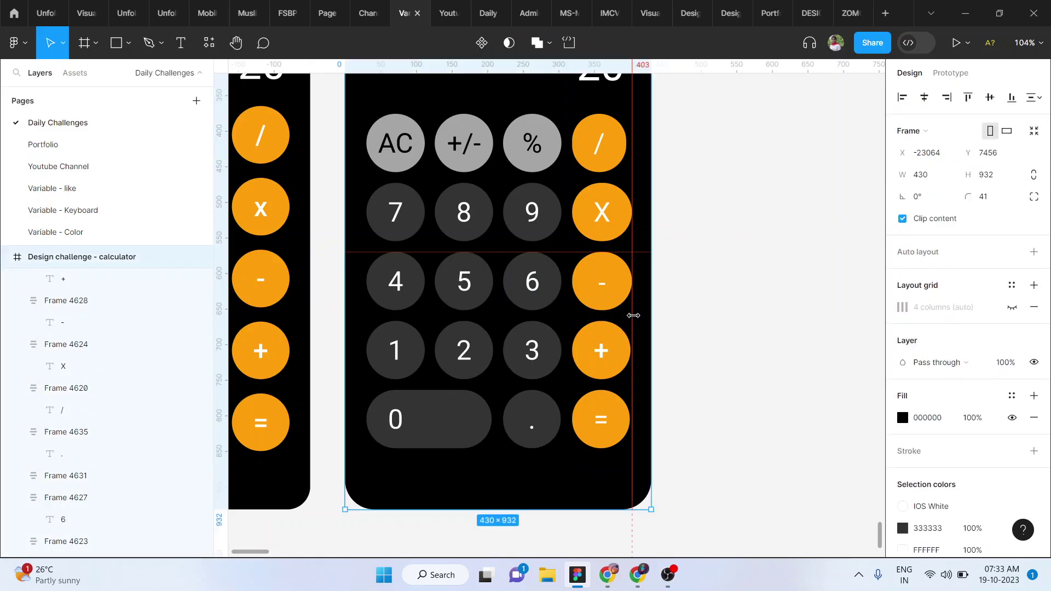
{"action": "left_click", "coordinate": [634, 312]}
{"action": "key", "text": "Delete"}
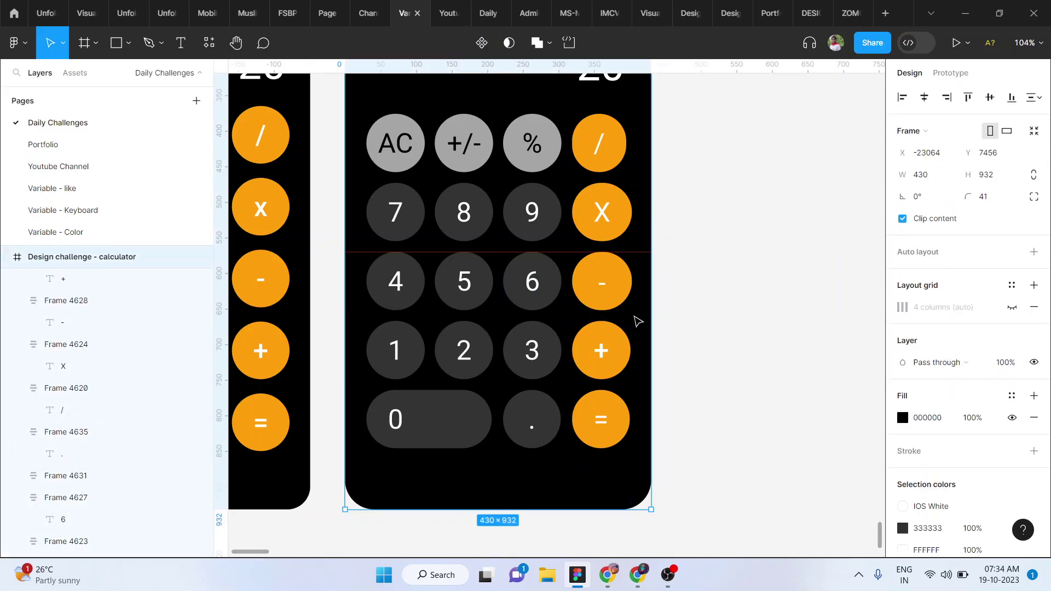
{"action": "left_click", "coordinate": [635, 252]}
{"action": "key", "text": "Delete"}
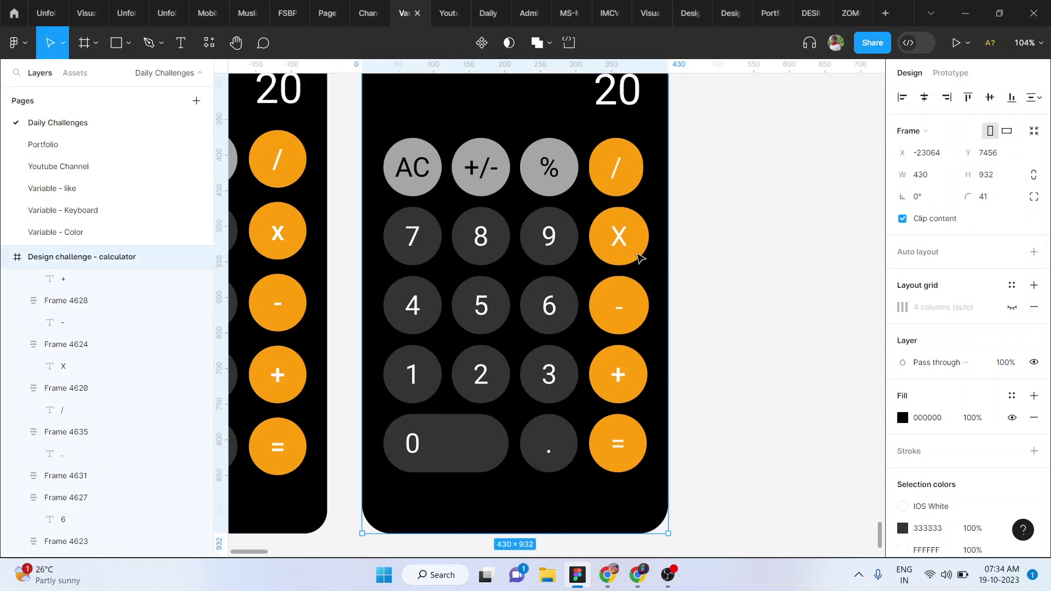
{"action": "key", "text": "shift+2"}
{"action": "scroll", "coordinate": [632, 249], "scroll_direction": "down", "scroll_amount": 1}
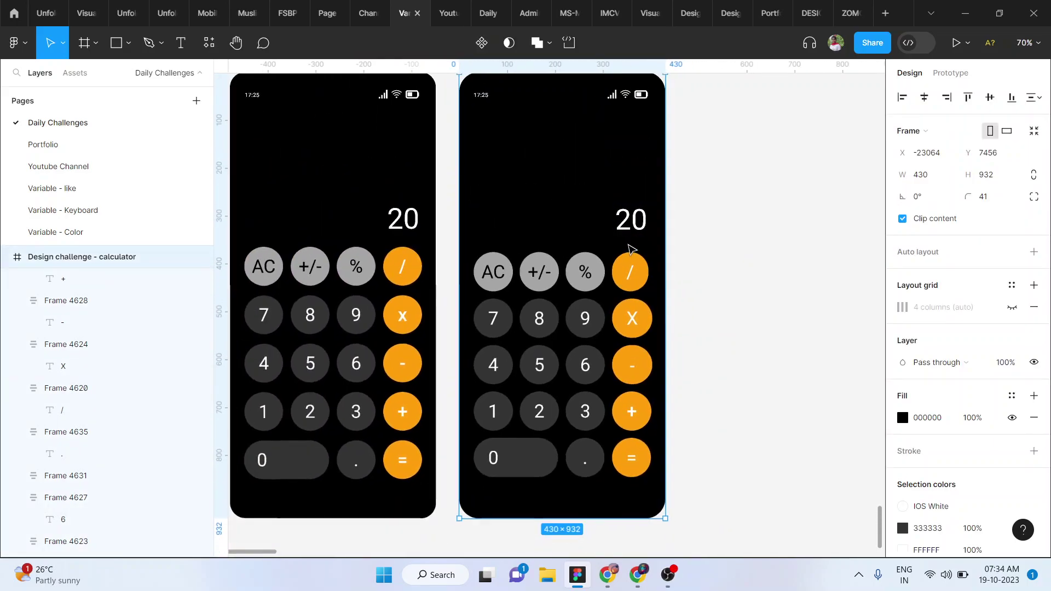
{"action": "scroll", "coordinate": [599, 141], "scroll_direction": "up", "scroll_amount": 1}
{"action": "left_click", "coordinate": [796, 311]}
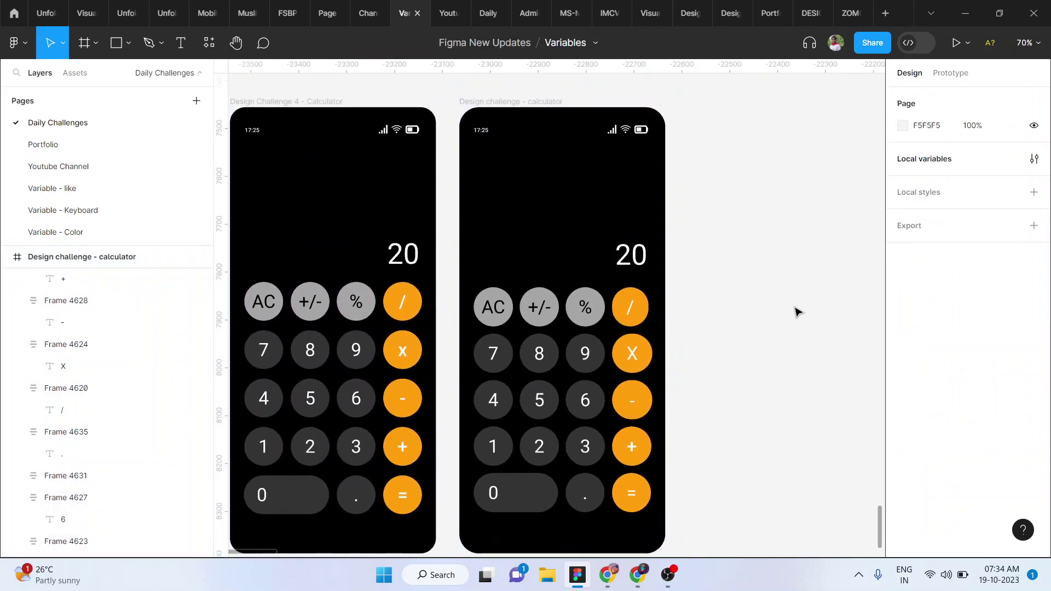